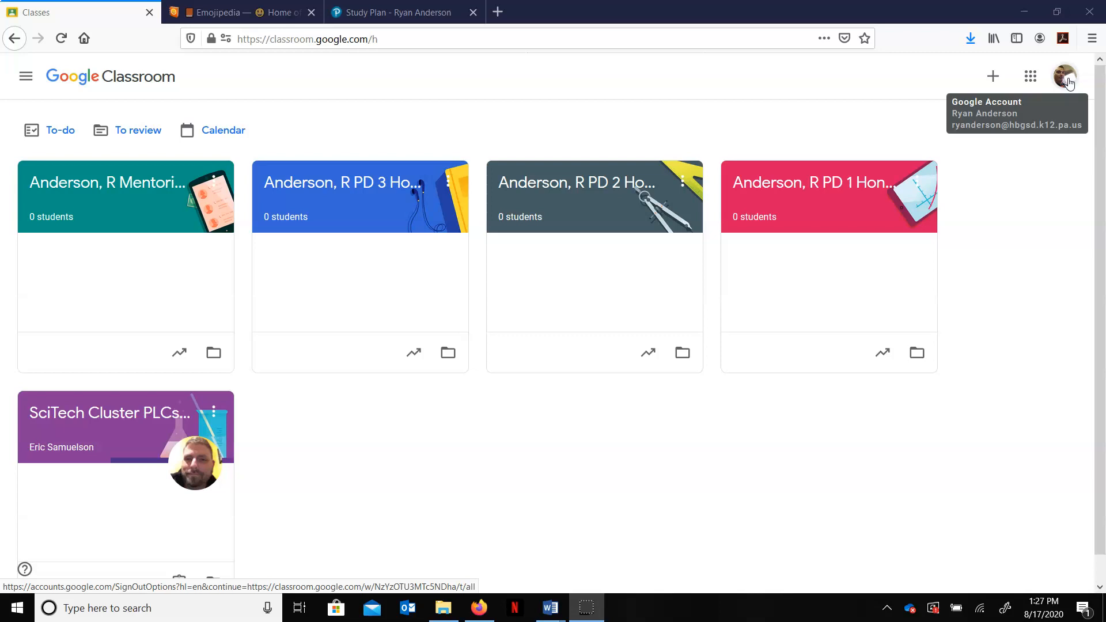
click(1034, 84)
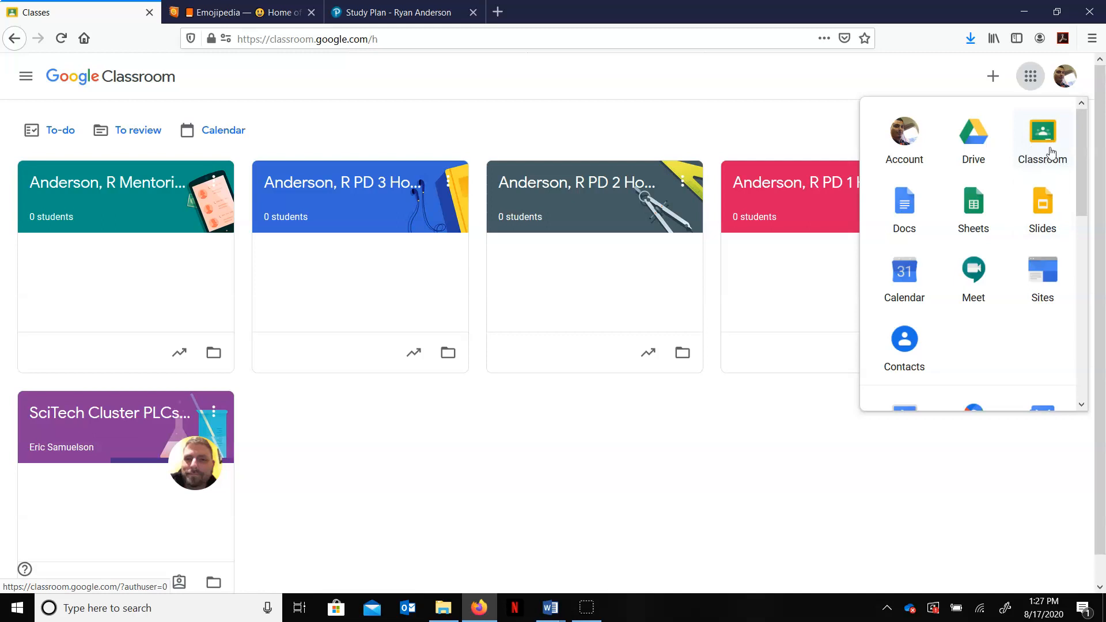
click(659, 72)
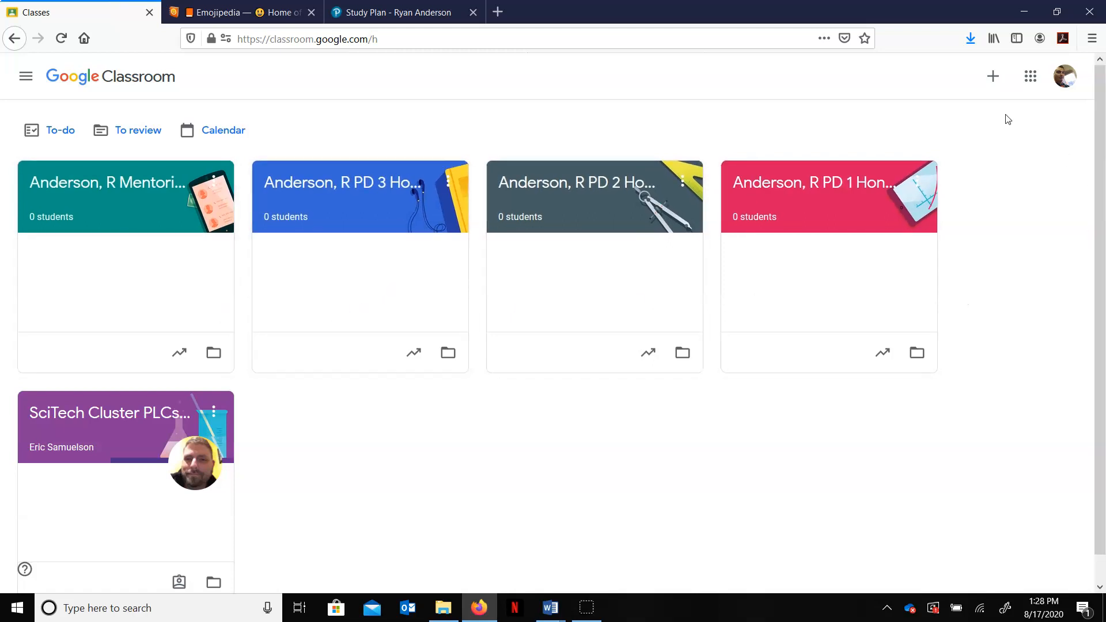
Step: Start creating a new class and name it "Anderson, R - Honors Precalc - 20-21"
click(996, 86)
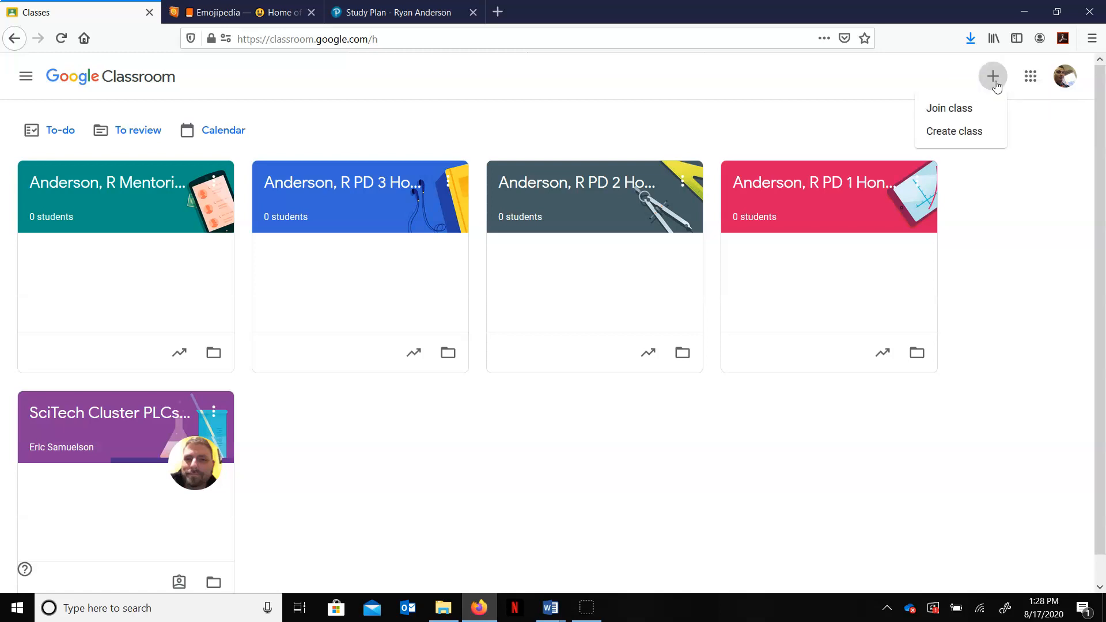
click(968, 136)
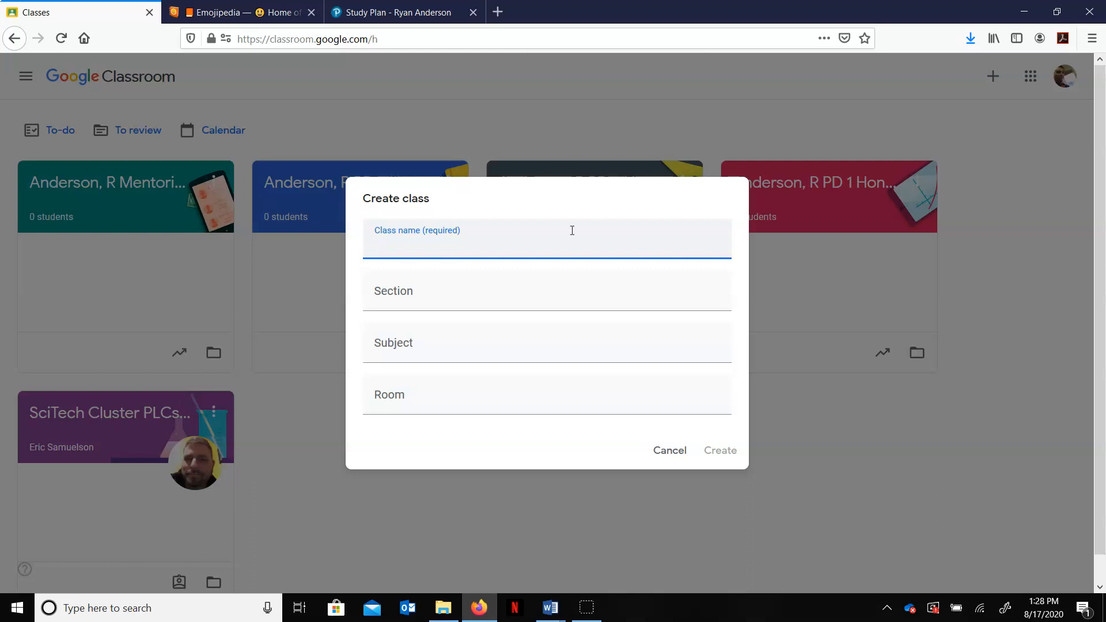
text(Anderson, P)
key(BackSpace)
text(R -)
text(Honors)
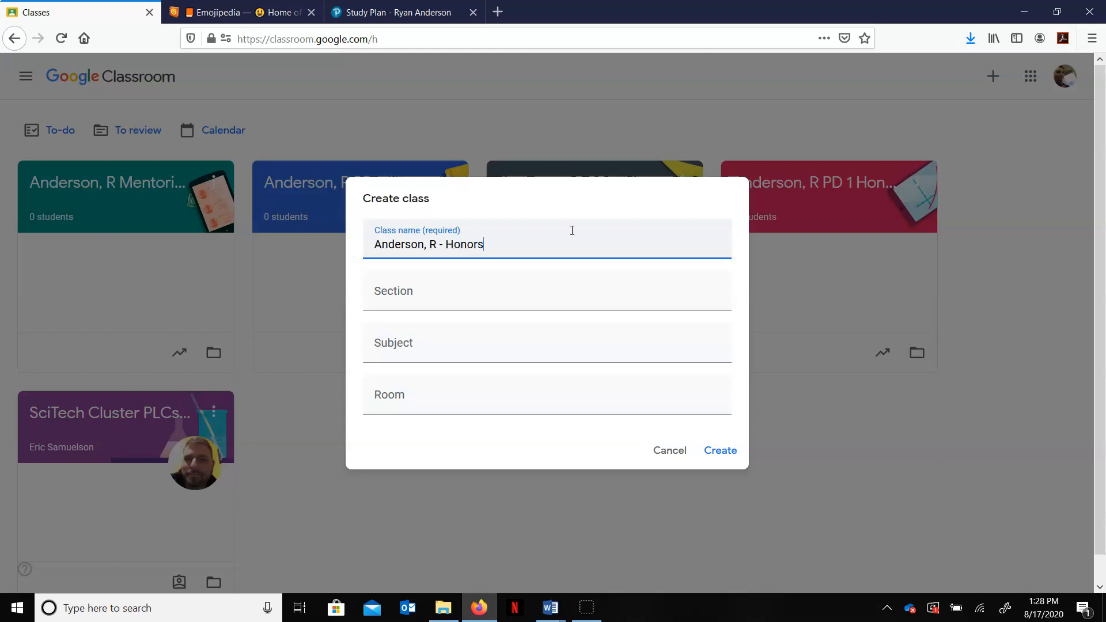
text( Precal)
text(c - 20-21)
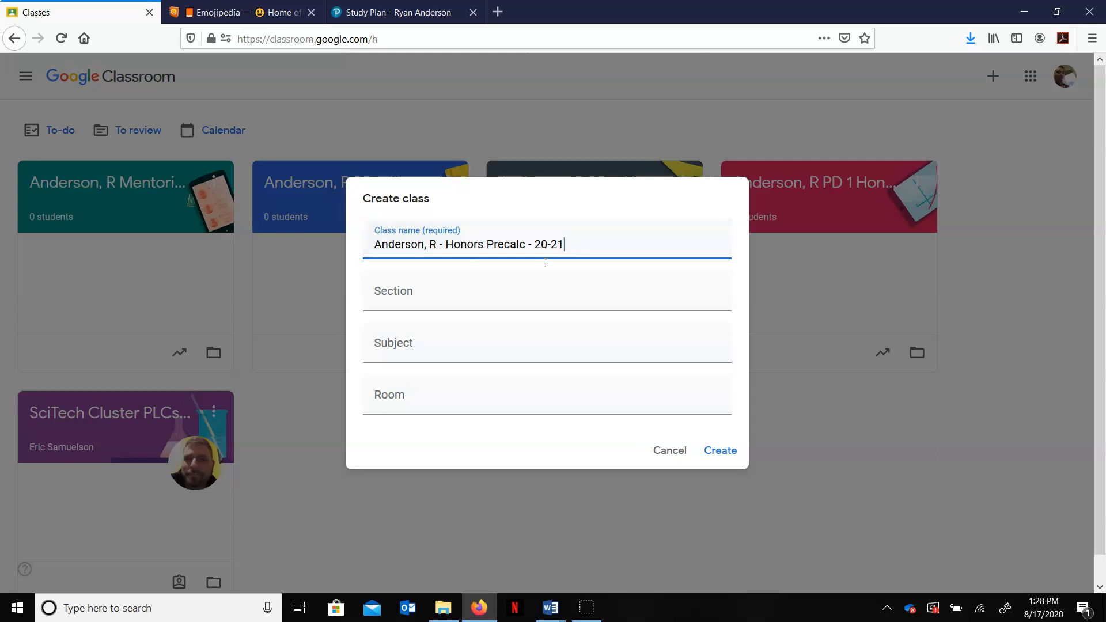
Step: Set the section to Pd 4, subject to Honors Precalc and room to 426, and create the class
click(470, 296)
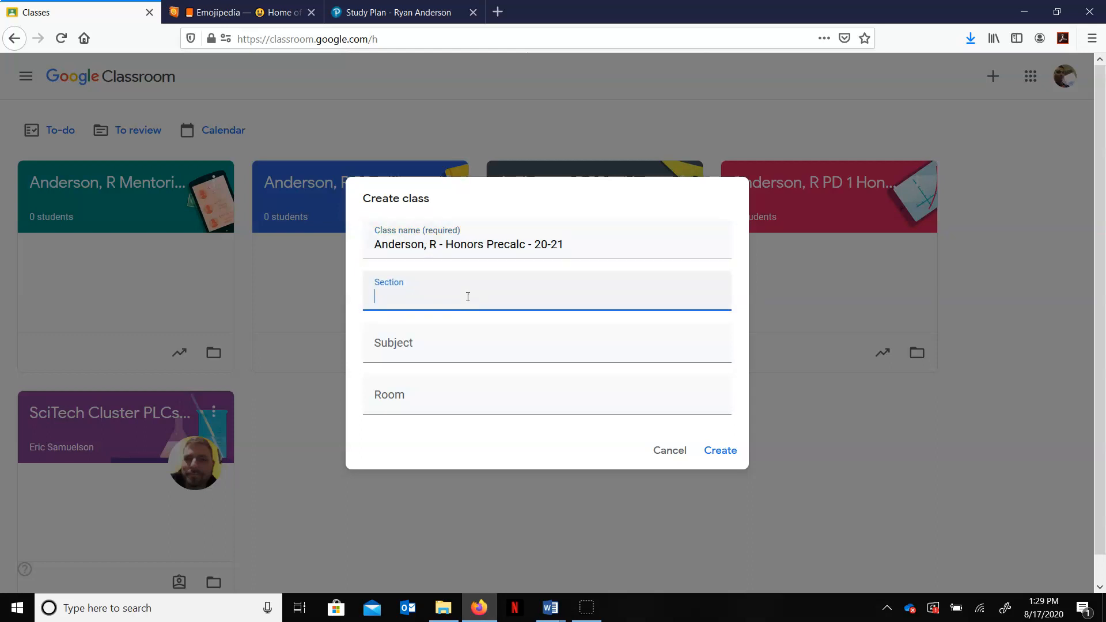
text(Pd 4)
click(450, 345)
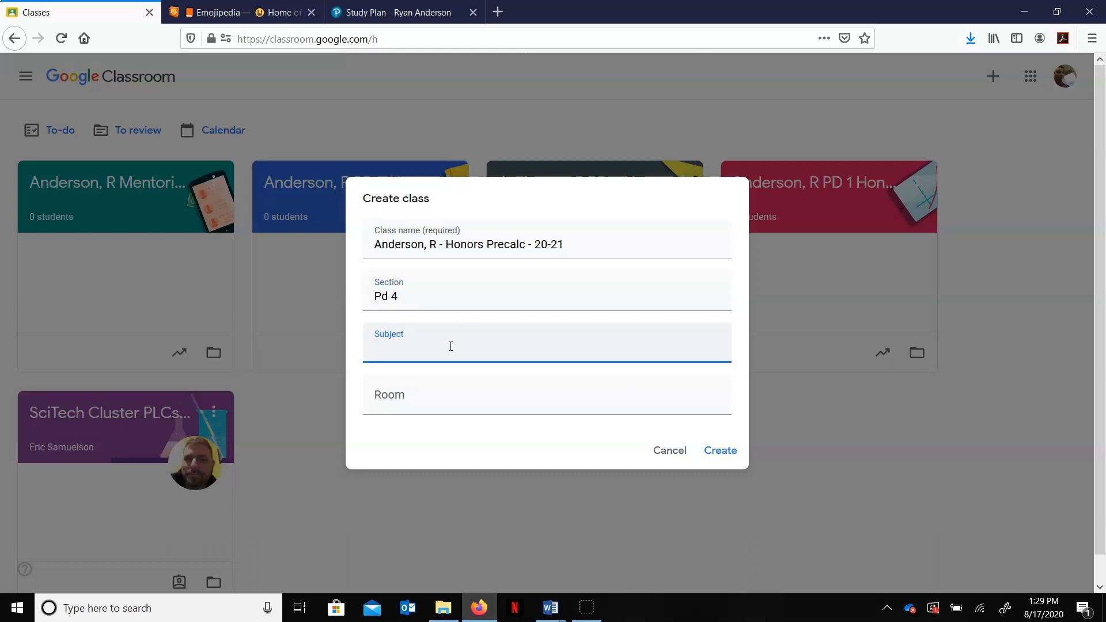
text(Honor)
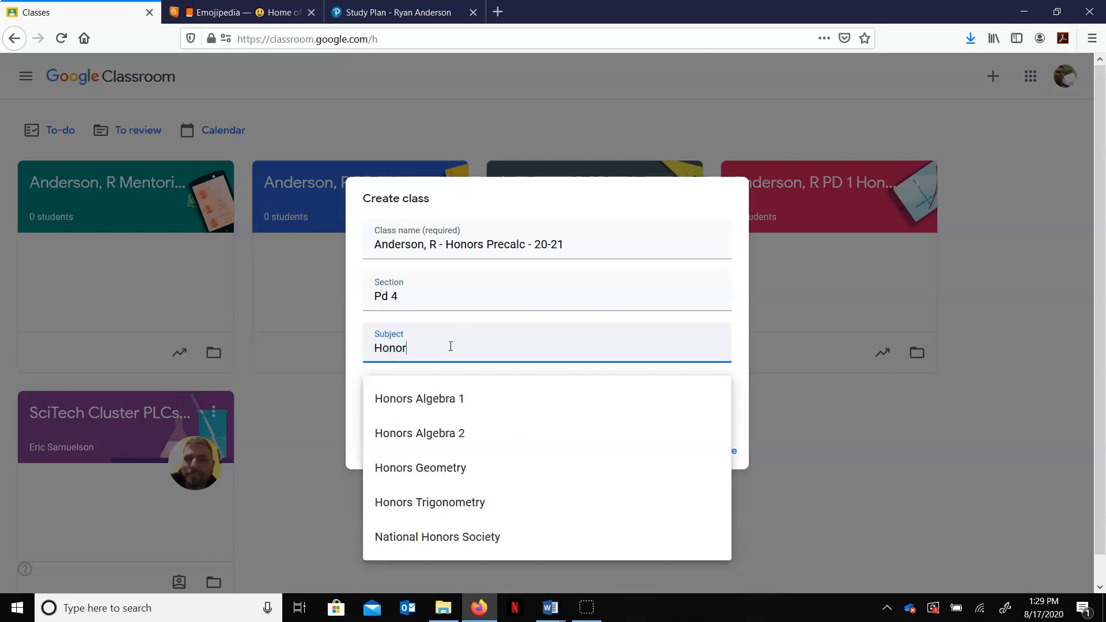
text(s Precalc)
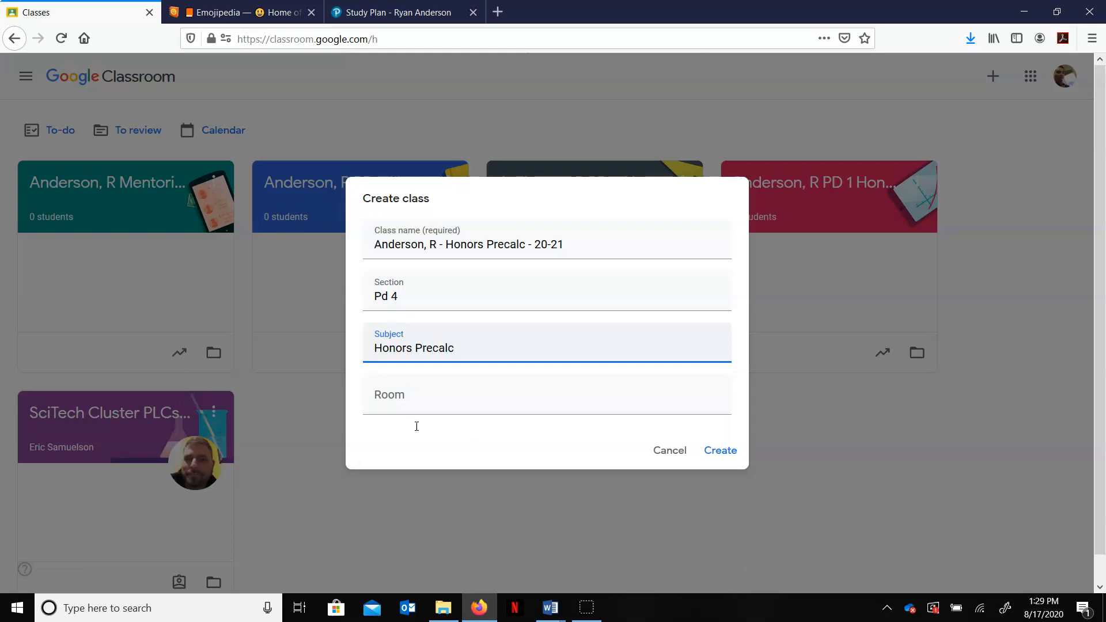
click(444, 398)
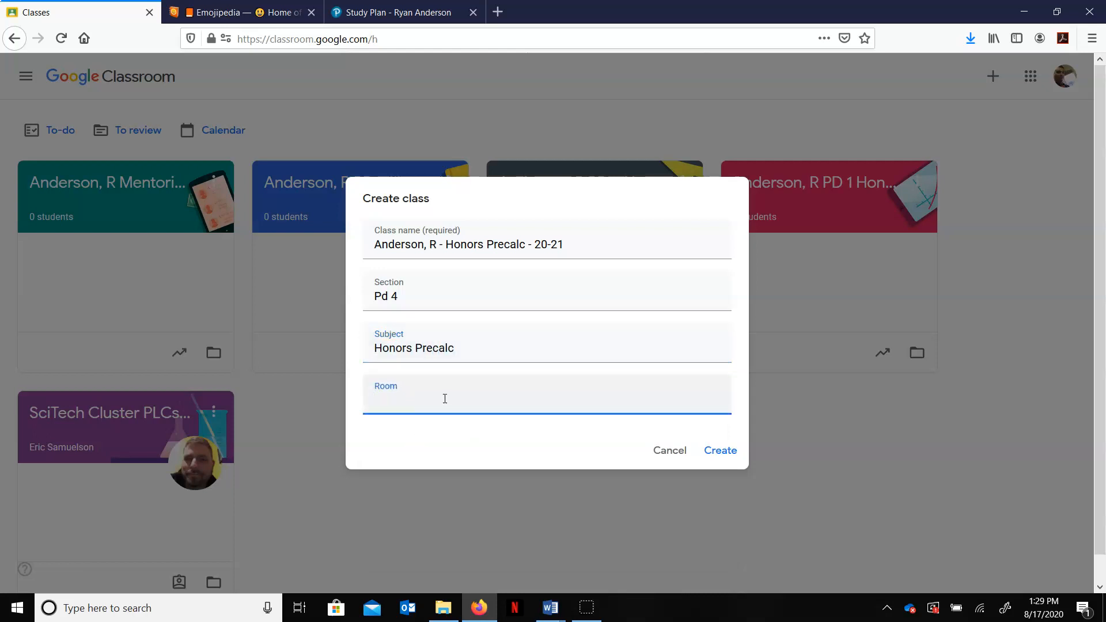
text(426)
click(732, 455)
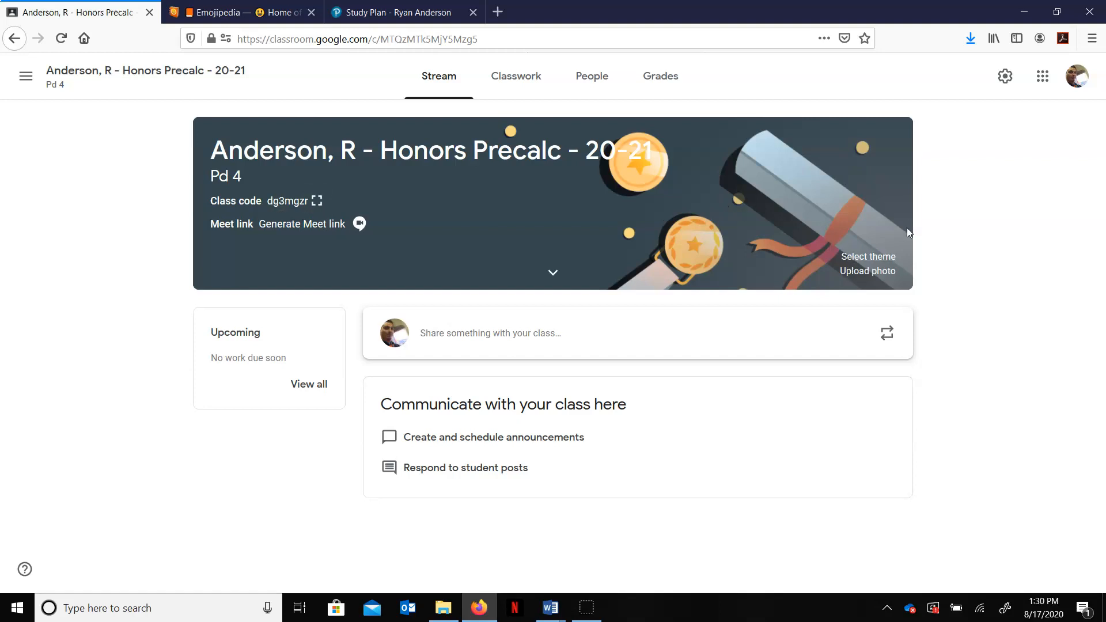
Step: Apply a Math & Science gallery theme, the calculator and tablet image, to the class
click(874, 257)
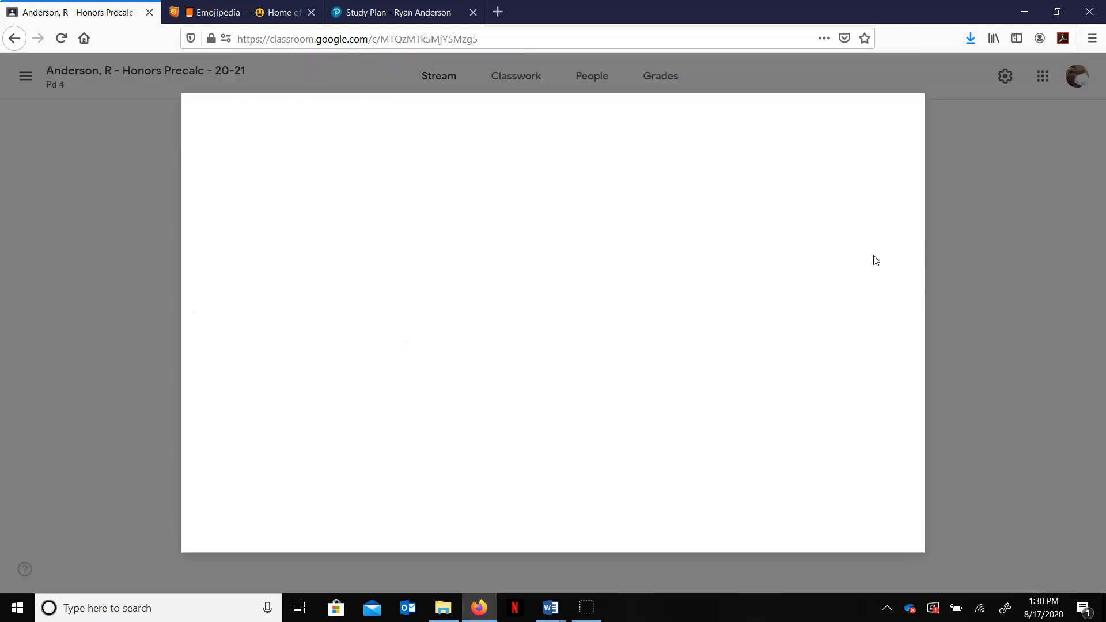
click(433, 152)
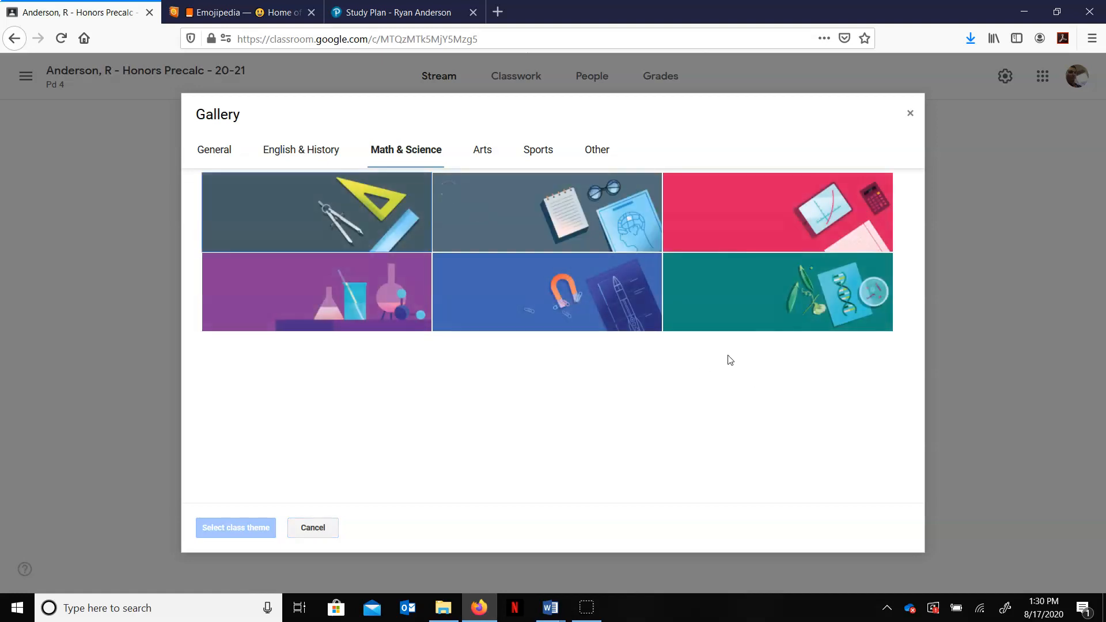
click(777, 308)
click(830, 184)
click(243, 526)
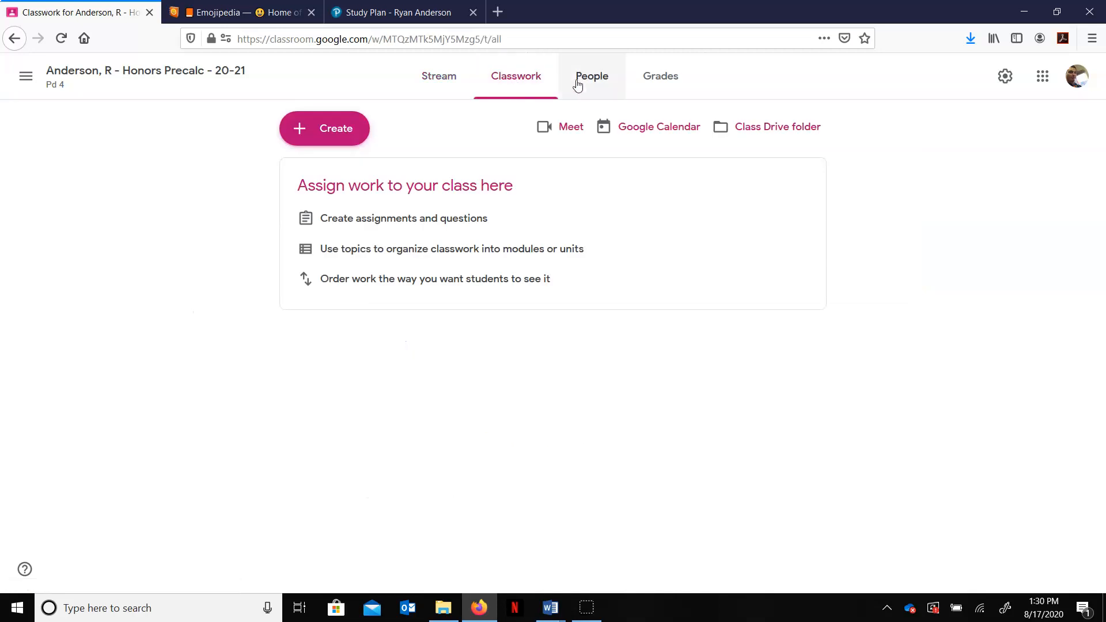
Step: Add a classwork topic named "Module1Cycle1:8/31-9/4"
click(320, 133)
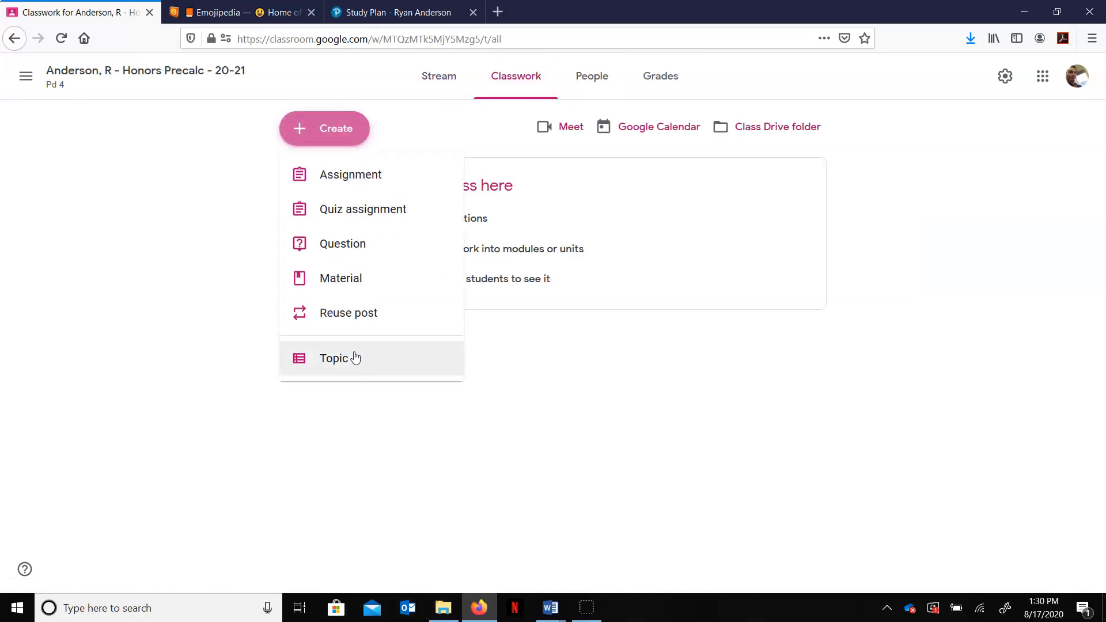
click(353, 360)
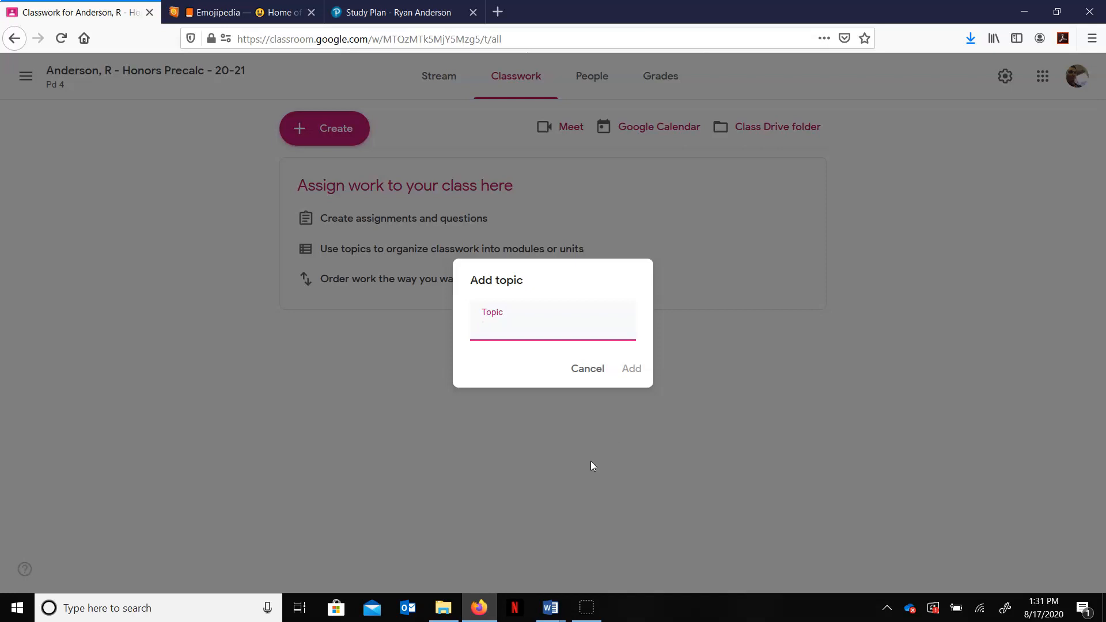
click(523, 330)
text(Module Cycle1:)
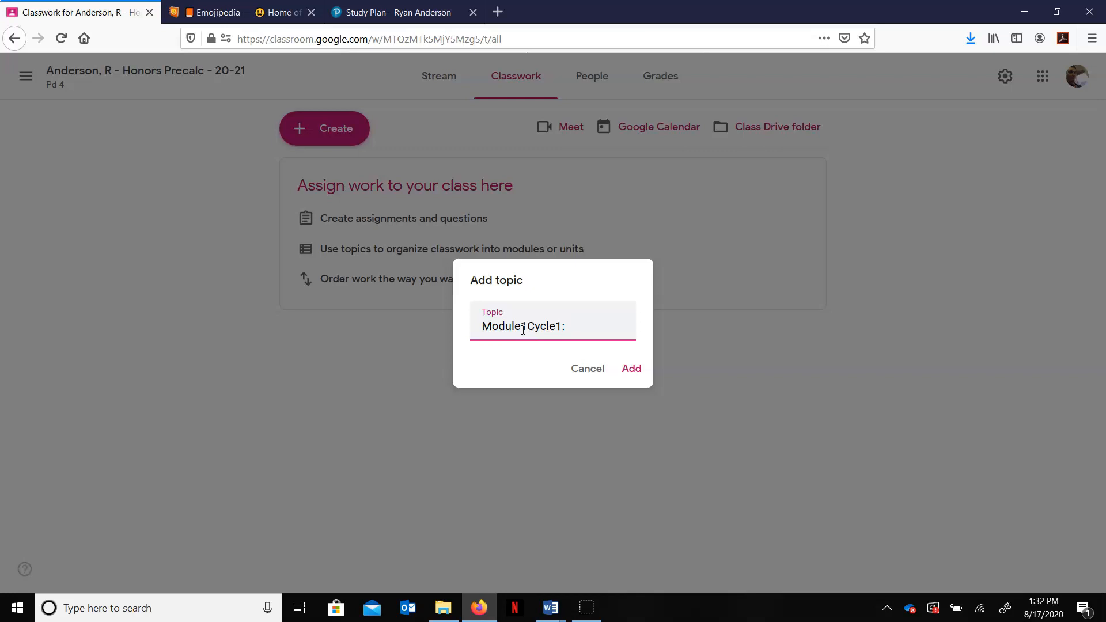
text(8)
text(/13)
key(BackSpace)
key(BackSpace)
text(31-9)
text(4)
key(BackSpace)
text(/4)
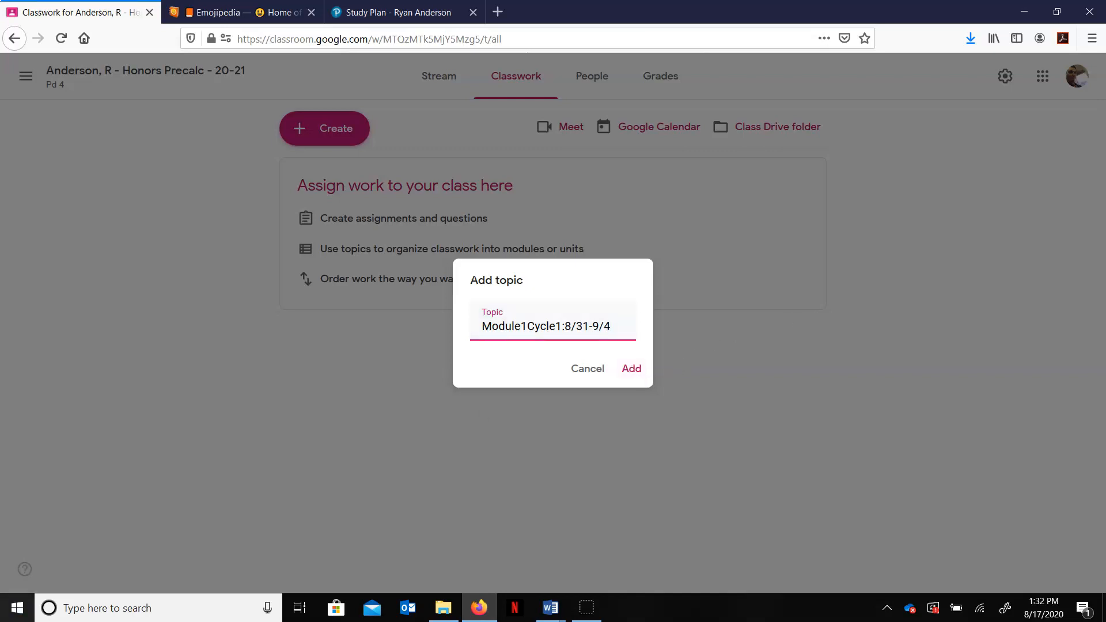
click(22, 589)
click(632, 369)
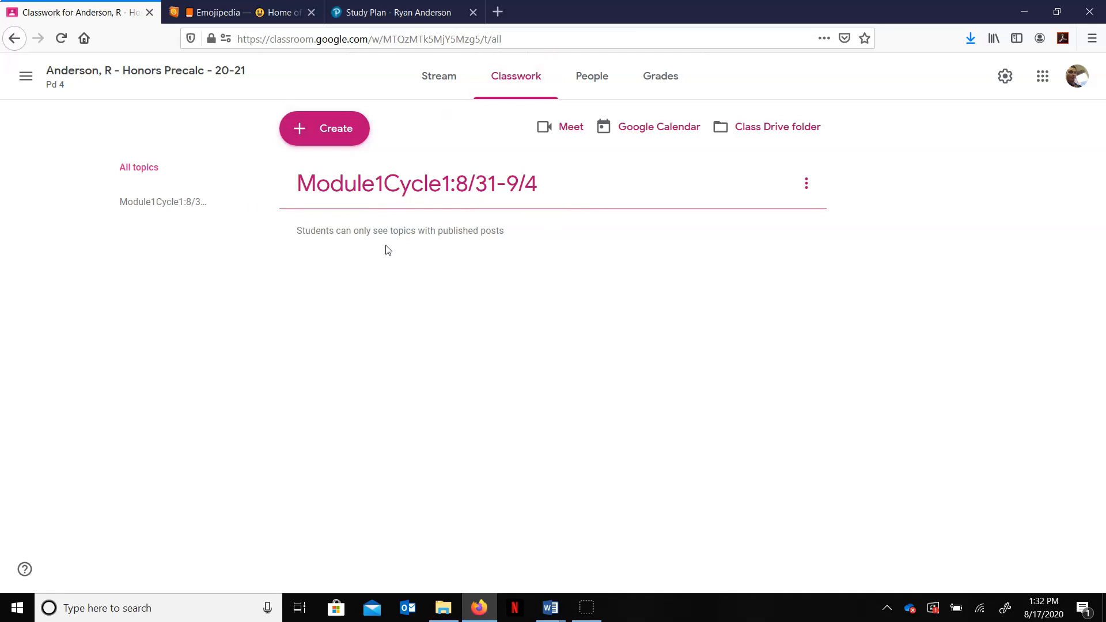
Step: Start a new material post titled "Module 1 Cycle 1 - Overview"
click(342, 137)
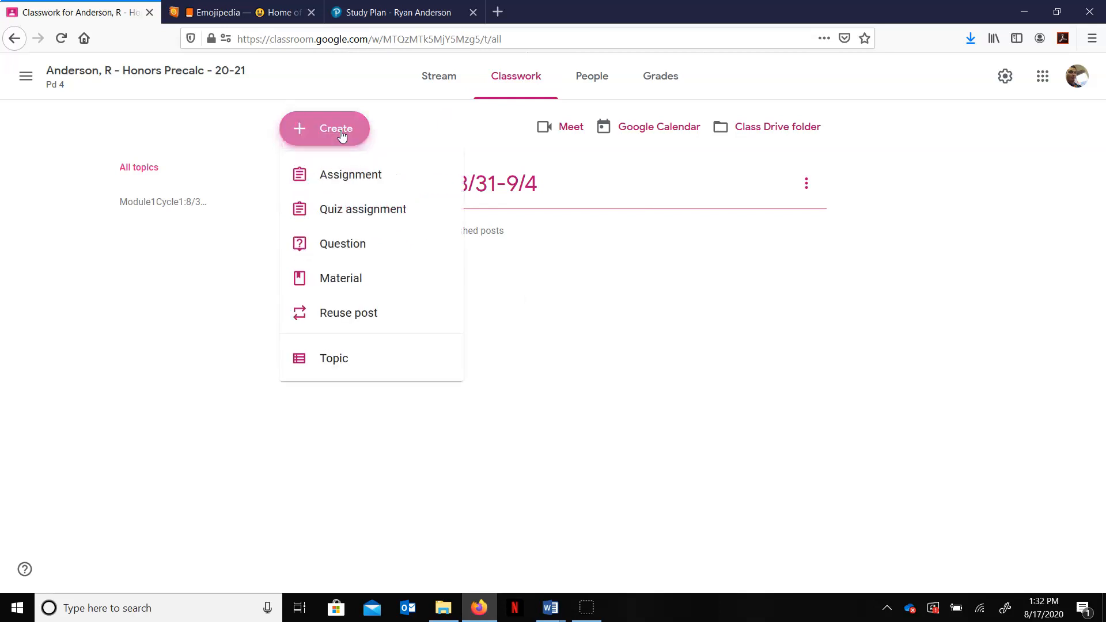
click(353, 281)
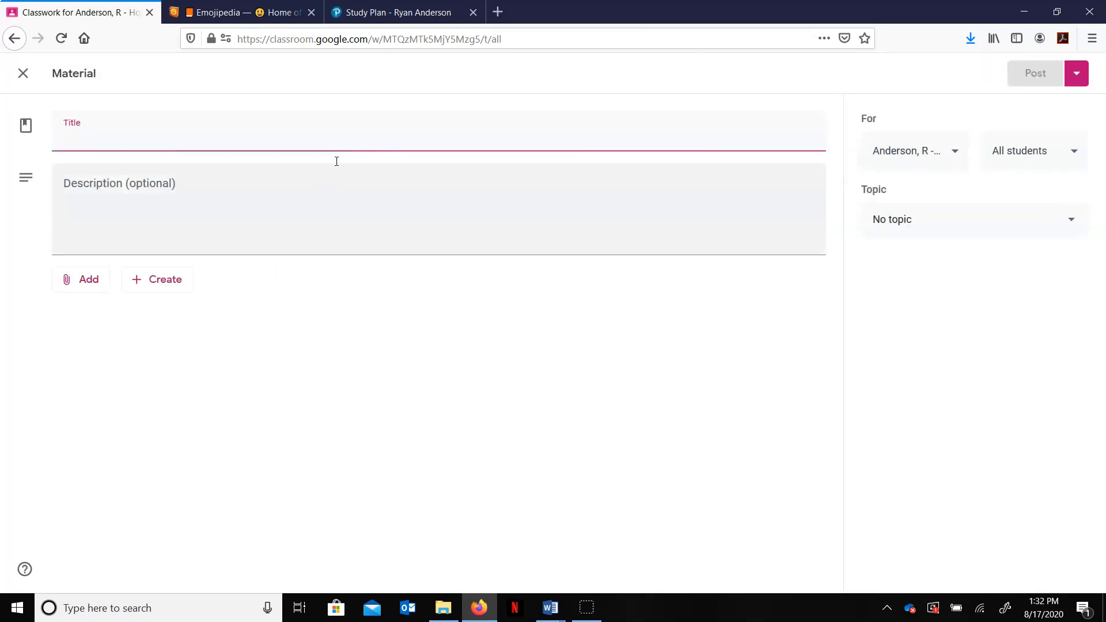
click(304, 139)
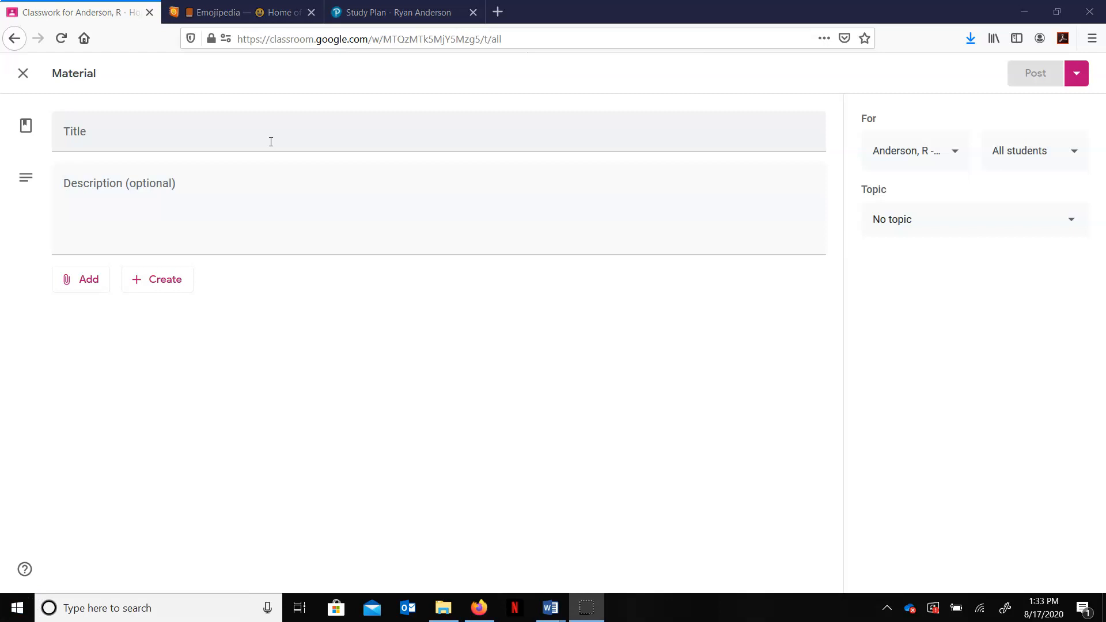
click(270, 143)
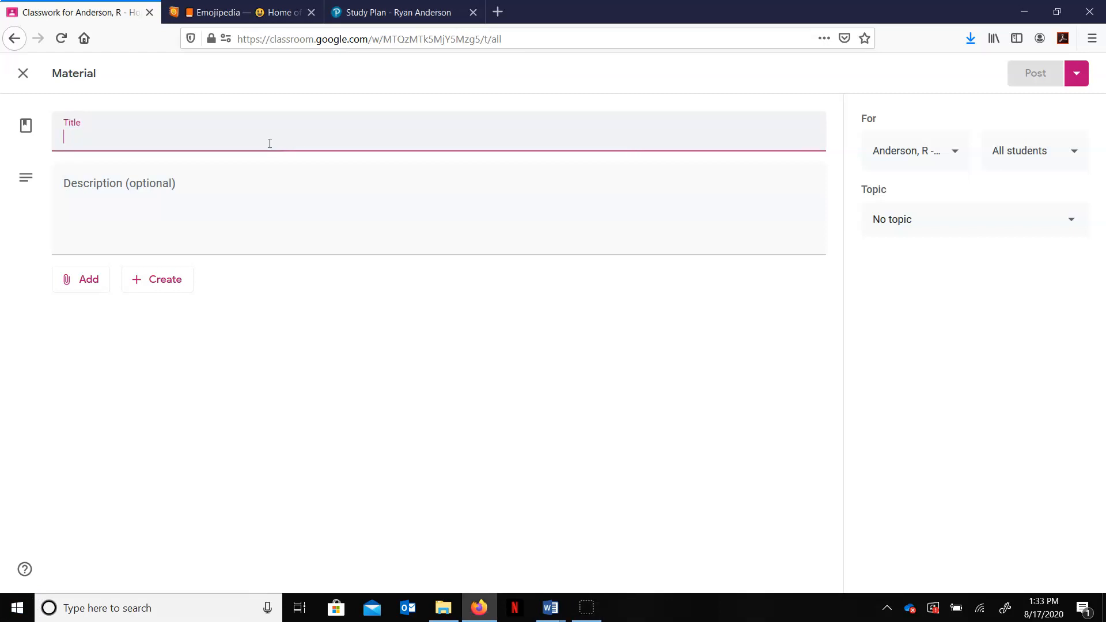
text(Module)
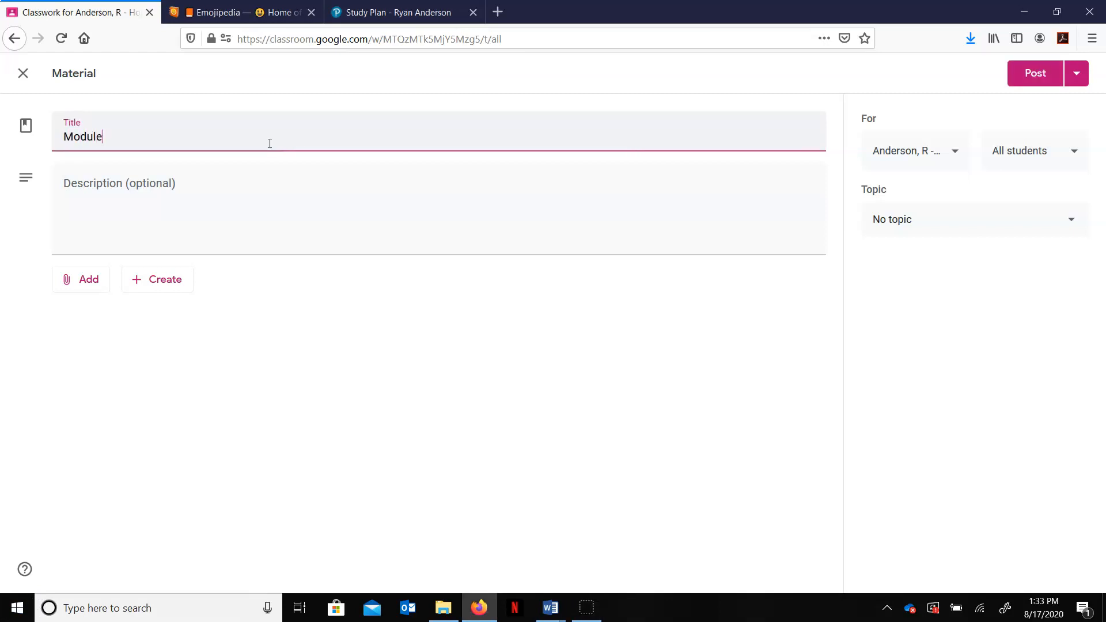
text( 1 Cycle 1 - Overview)
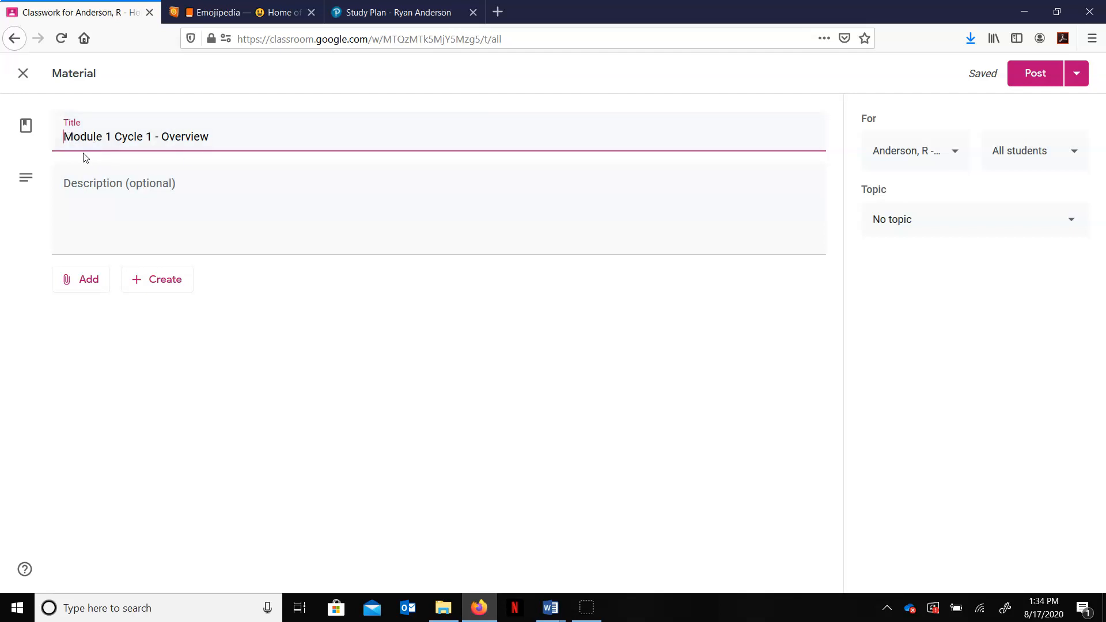
Step: In Emojipedia, search for magnifying and copy the Magnifying Glass Tilted Right emoji
click(235, 13)
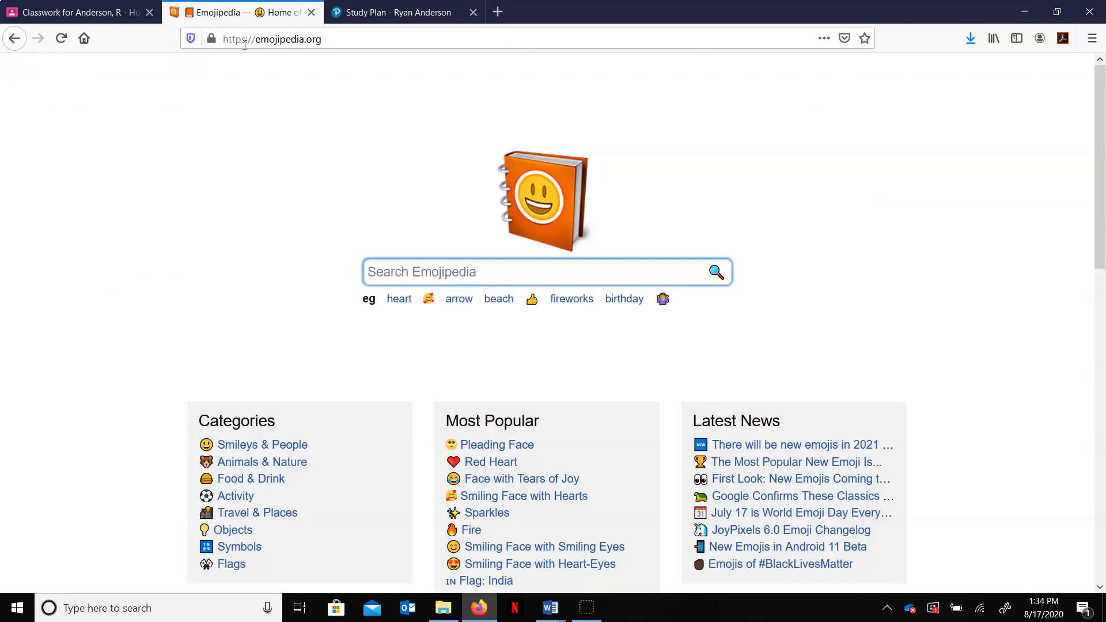
click(490, 275)
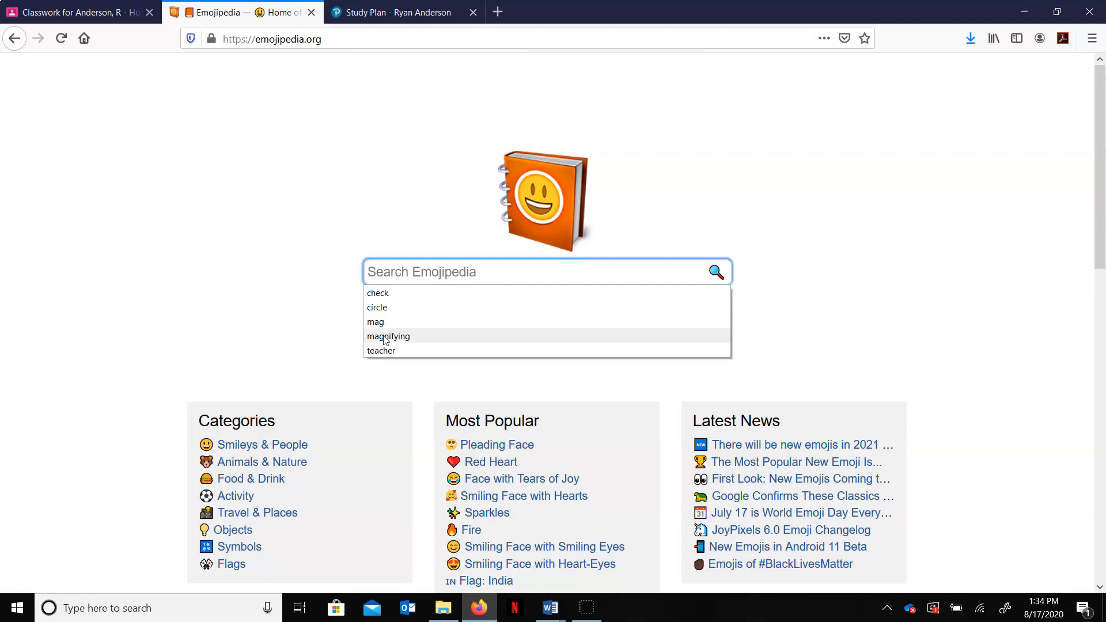
click(402, 338)
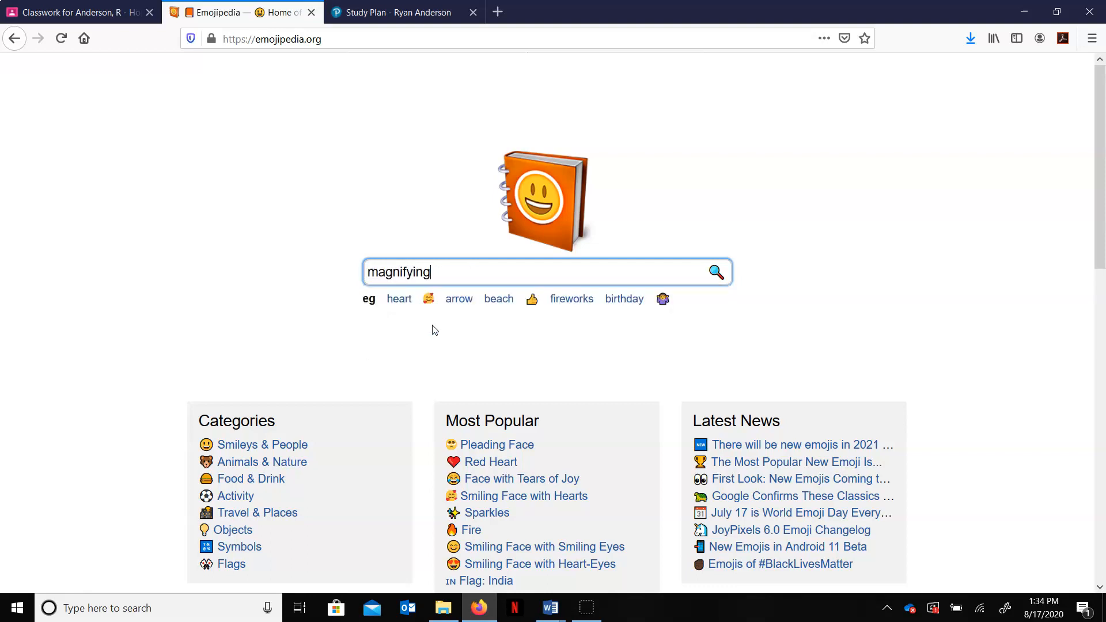
key(Return)
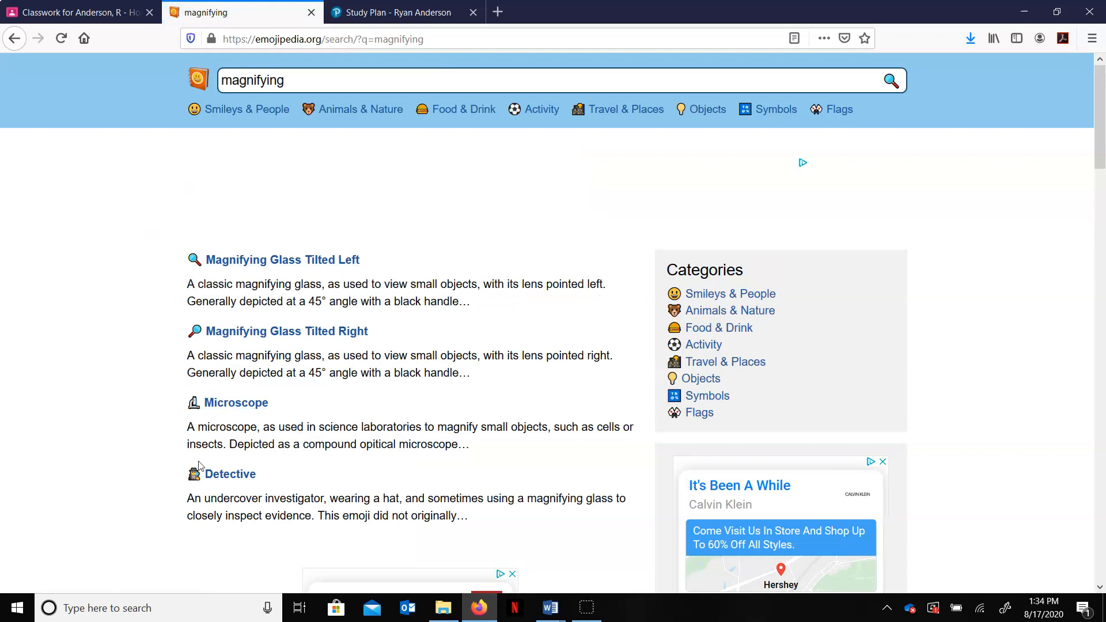
click(216, 338)
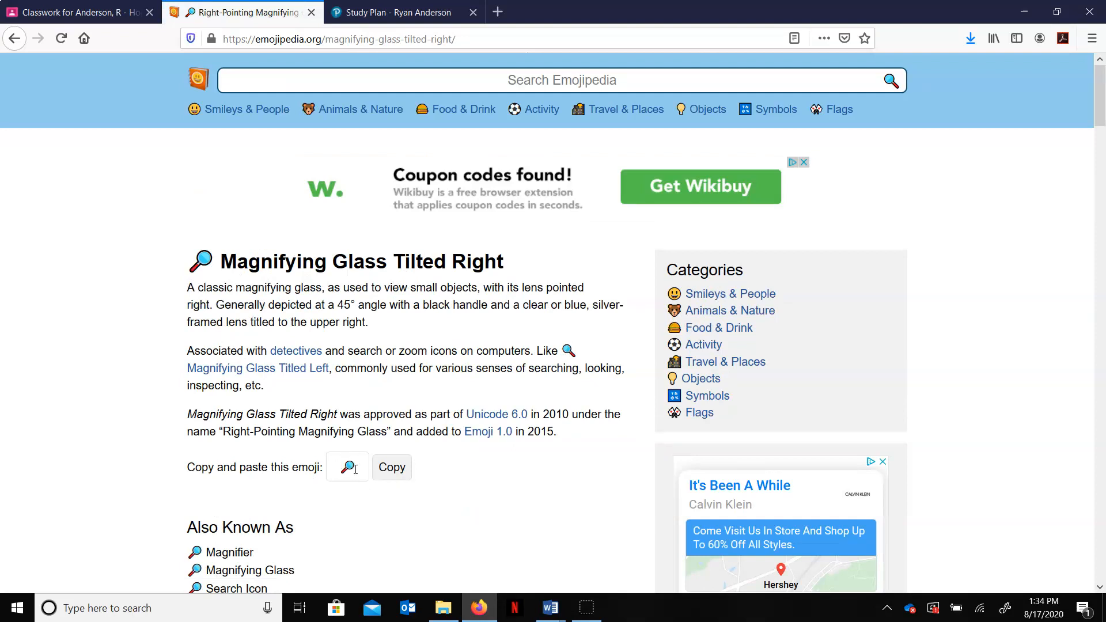
click(390, 474)
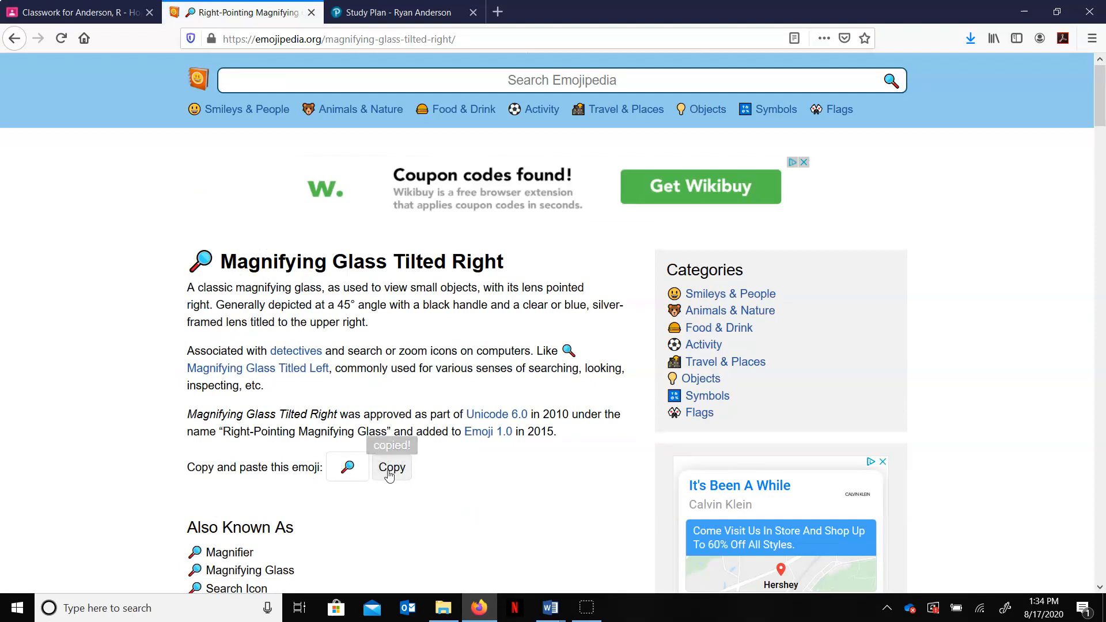
Step: Paste the magnifying glass emoji at the start of the material's title
click(68, 3)
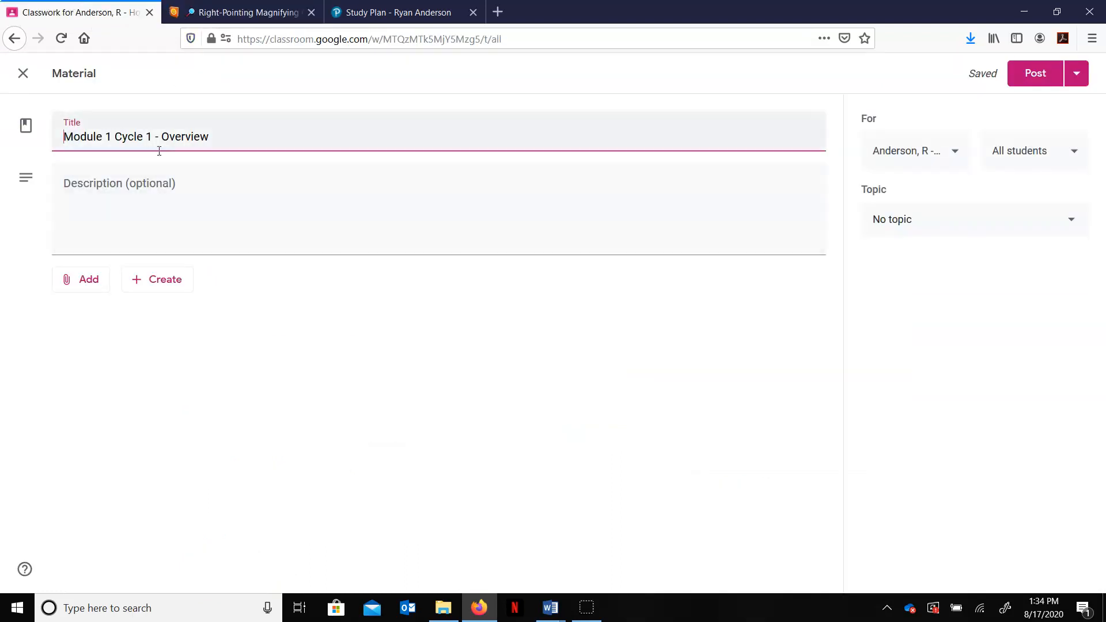
right_click(65, 137)
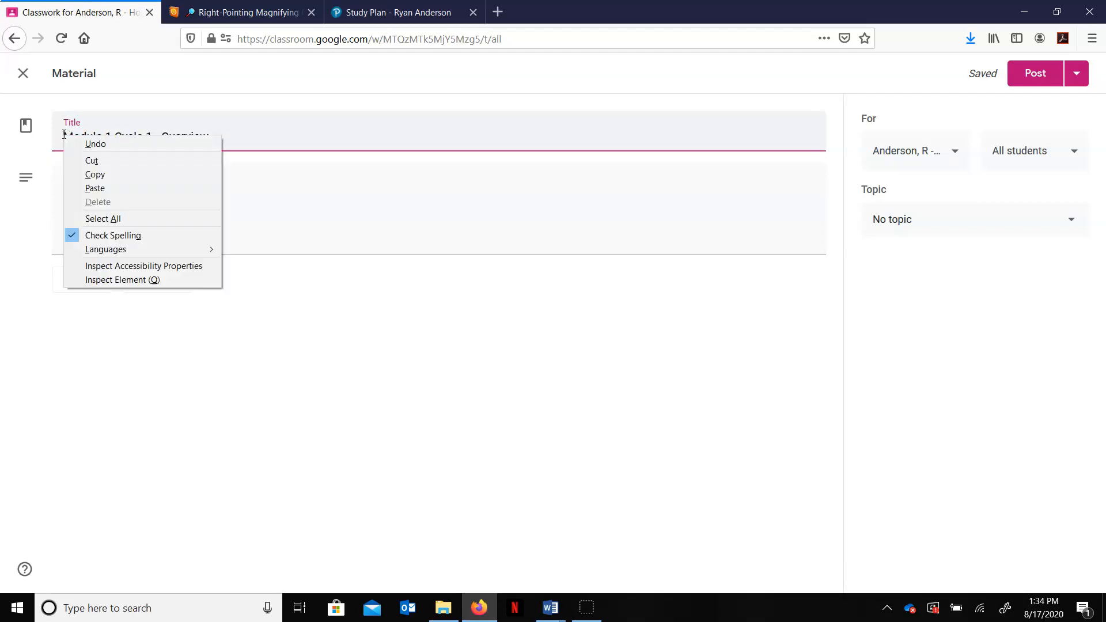
click(96, 188)
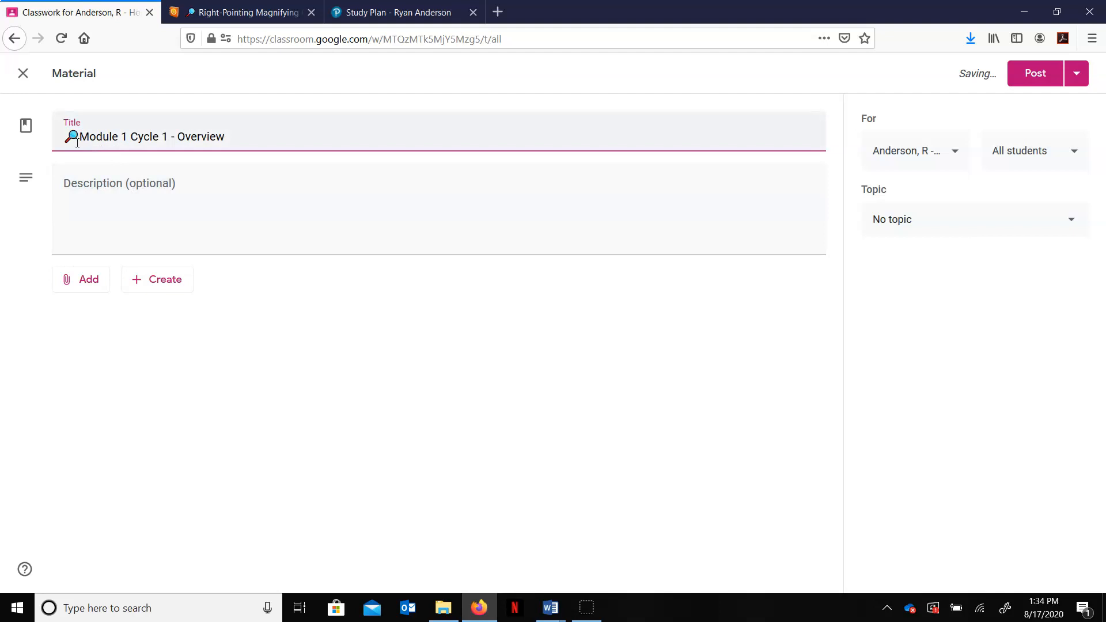
Step: Enter the description "Review of Algebra 2 topics" and assign the material to the topic Module1Cycle1:8/31-9/4
click(183, 203)
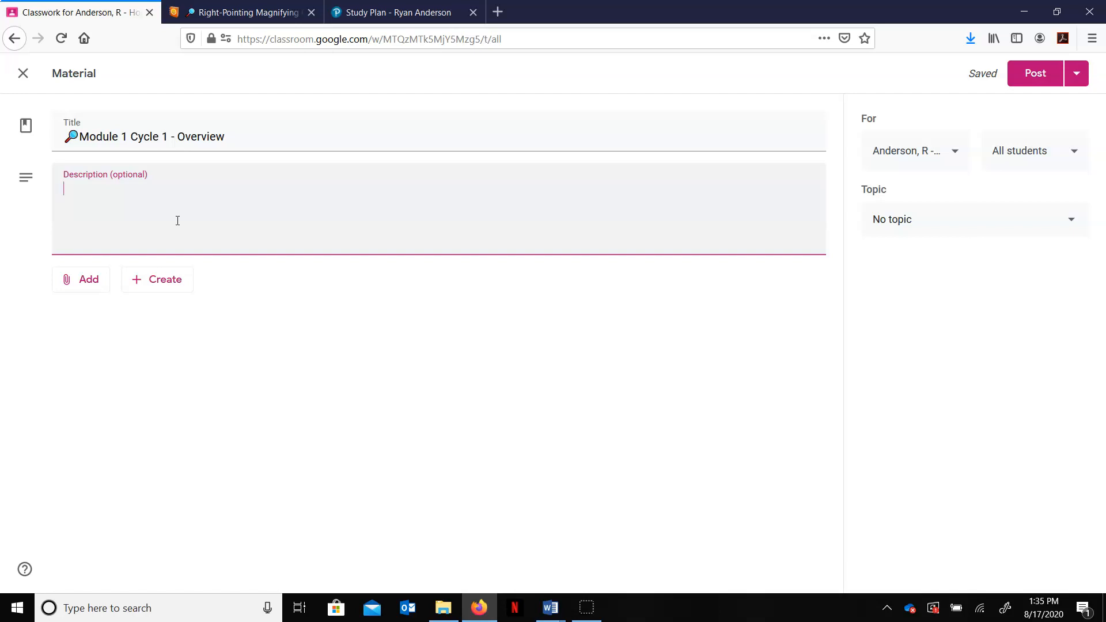
text(Review of Algevr)
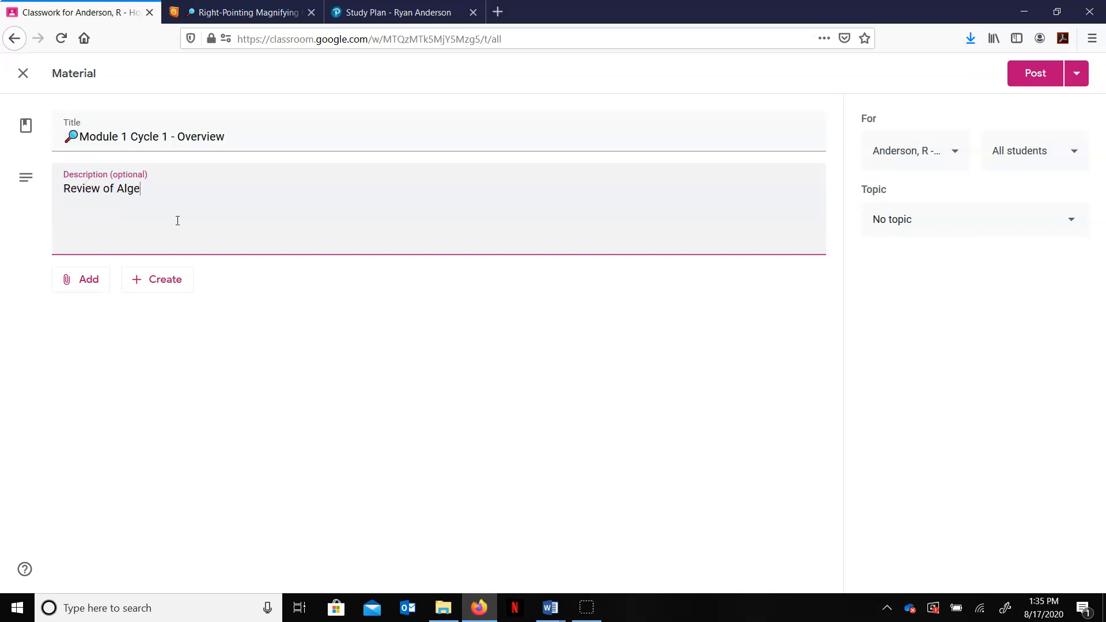
key(BackSpace)
key(BackSpace)
text(bra 2 topics)
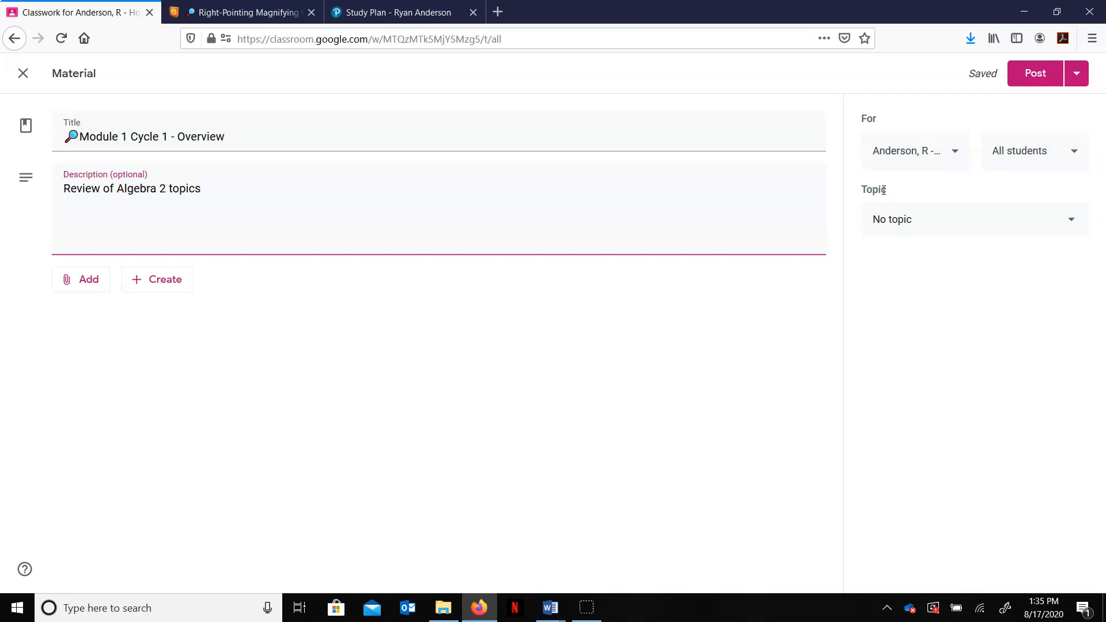
click(984, 228)
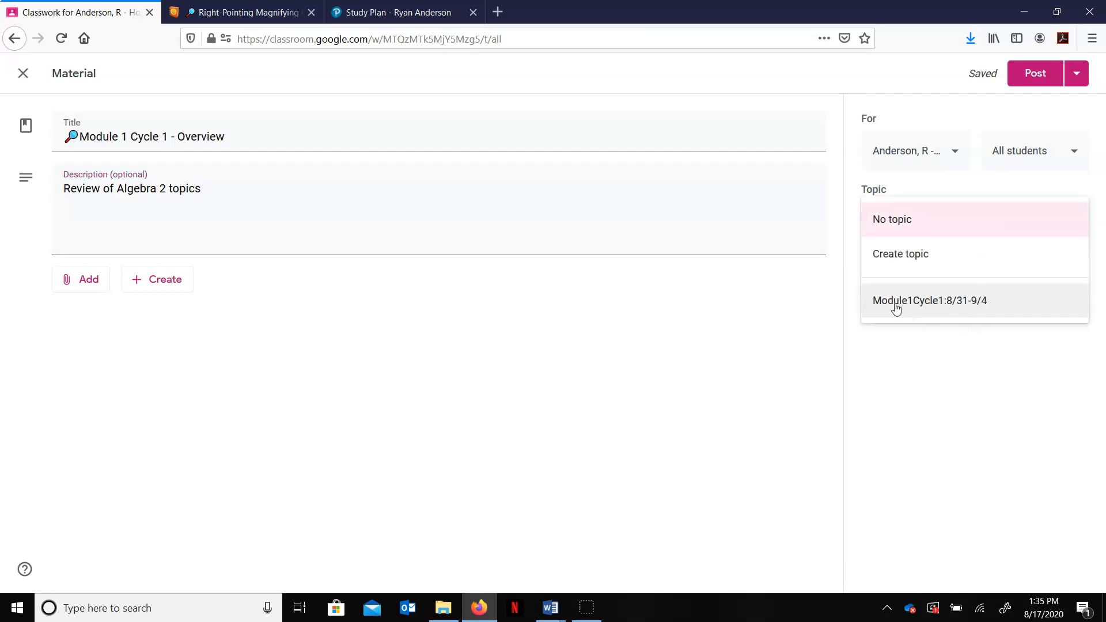
click(941, 311)
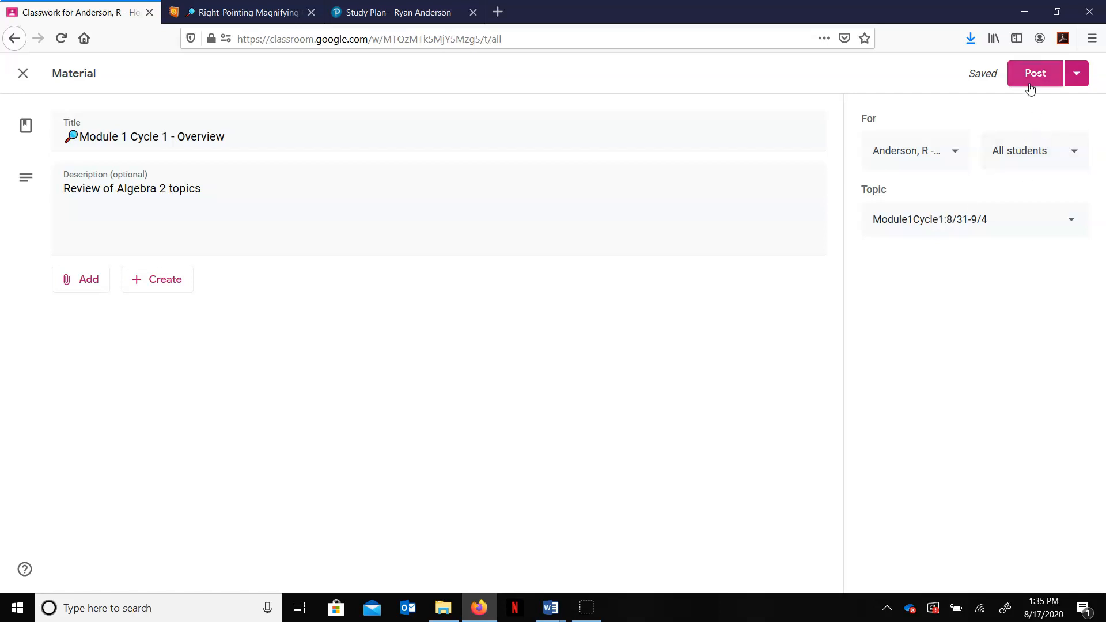
Step: Schedule the overview material to publish on Aug 31, 2020 at 7:30 AM
click(1077, 79)
click(1051, 106)
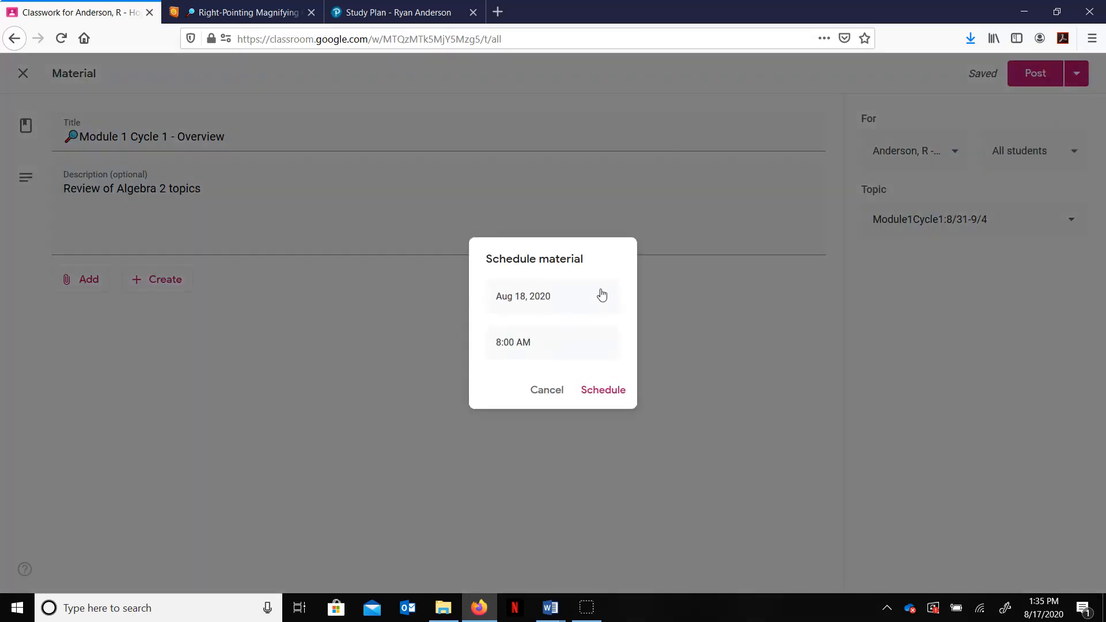
click(602, 295)
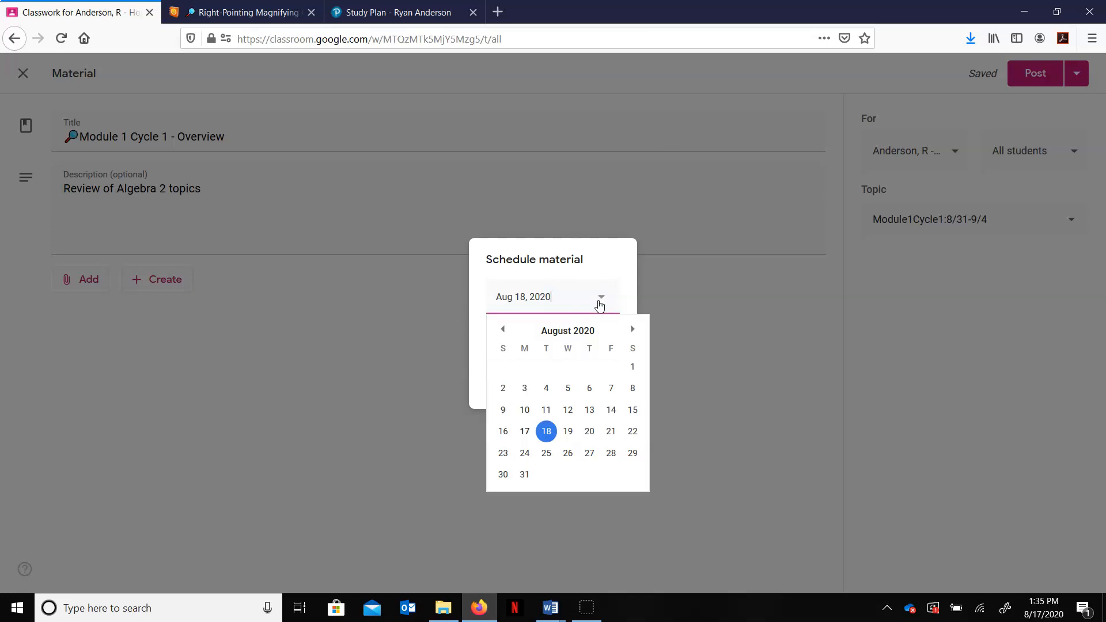
click(524, 475)
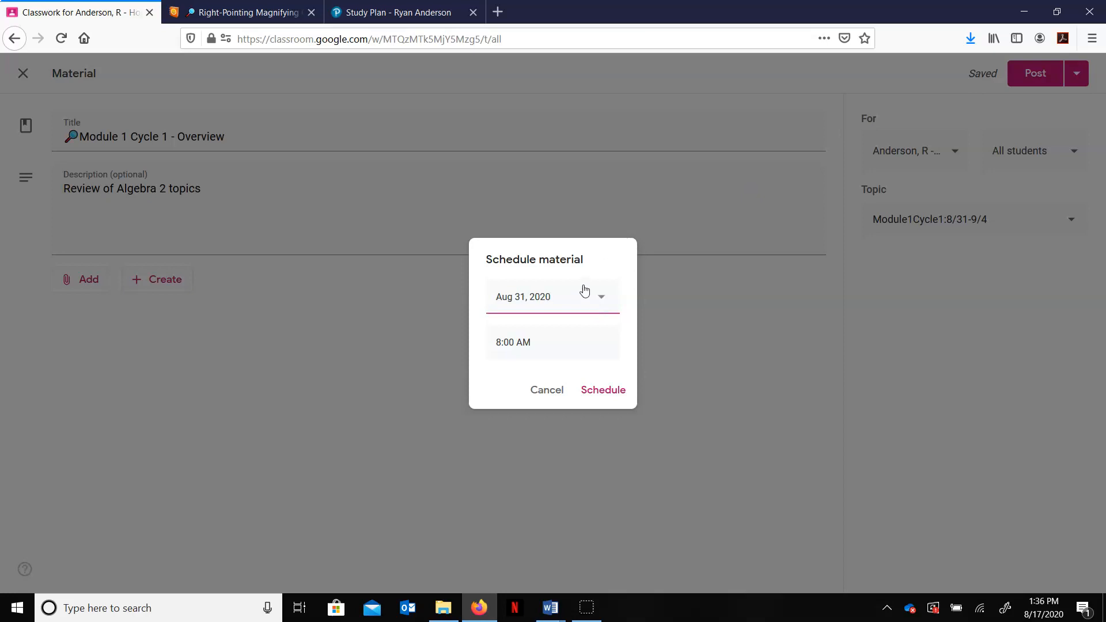
click(500, 346)
double_click(501, 344)
text(7)
double_click(507, 344)
text(30)
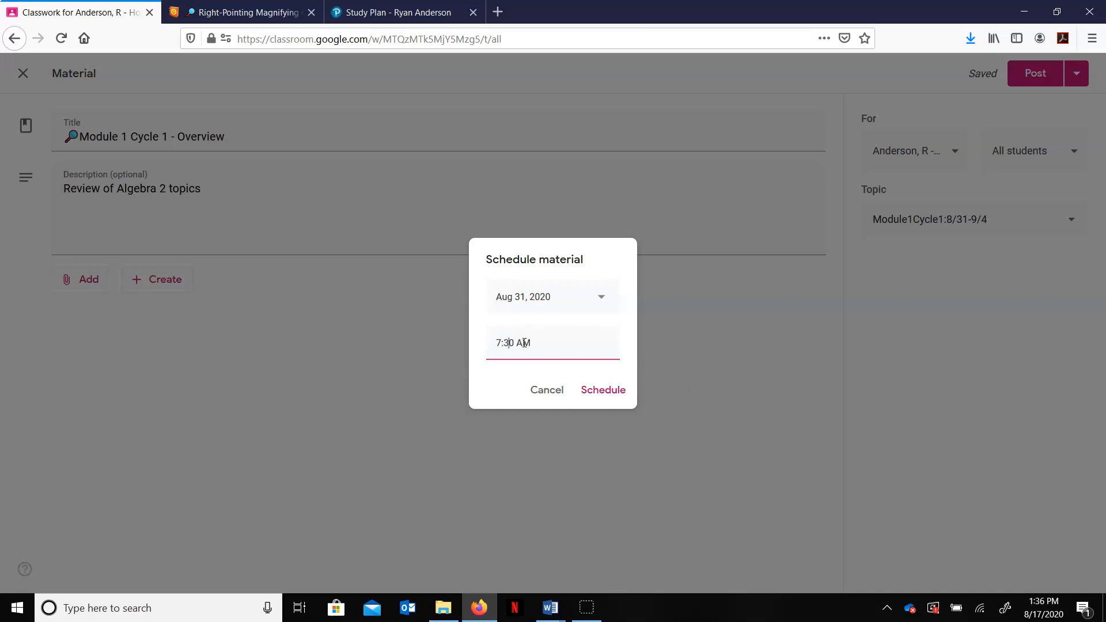
click(622, 393)
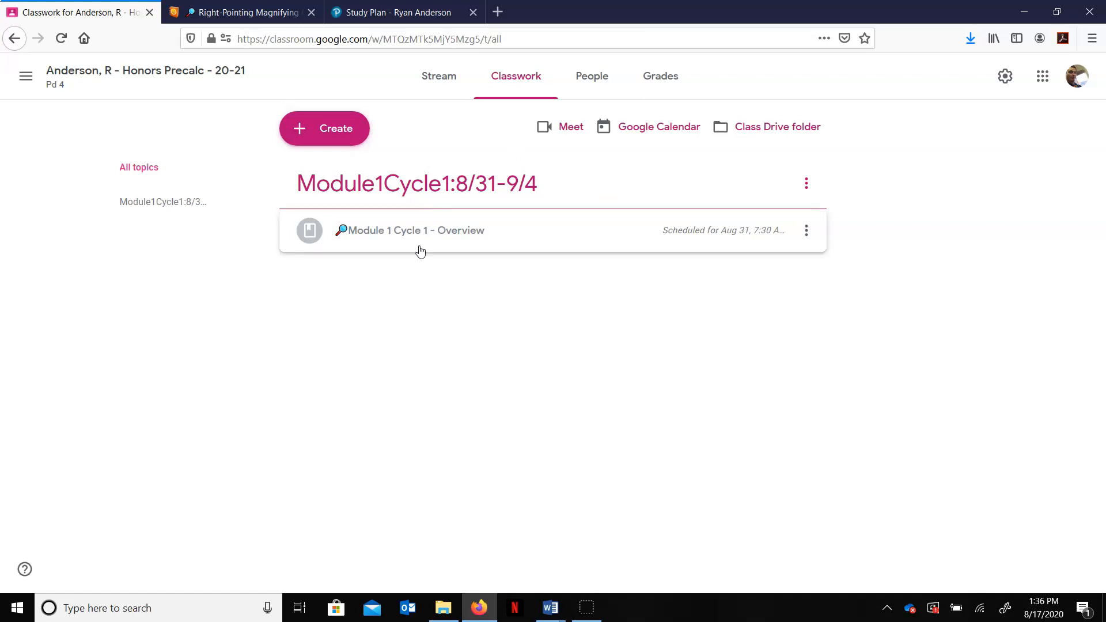
Step: Start a new material post and copy the Direct Hit emoji from an Emojipedia search for target
click(343, 141)
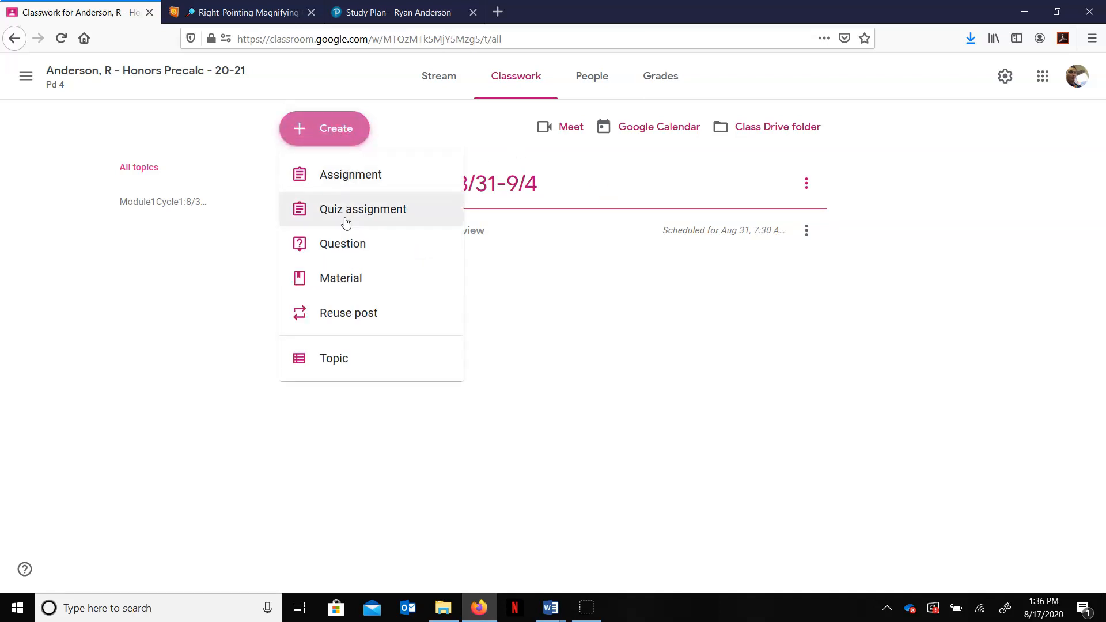
click(351, 288)
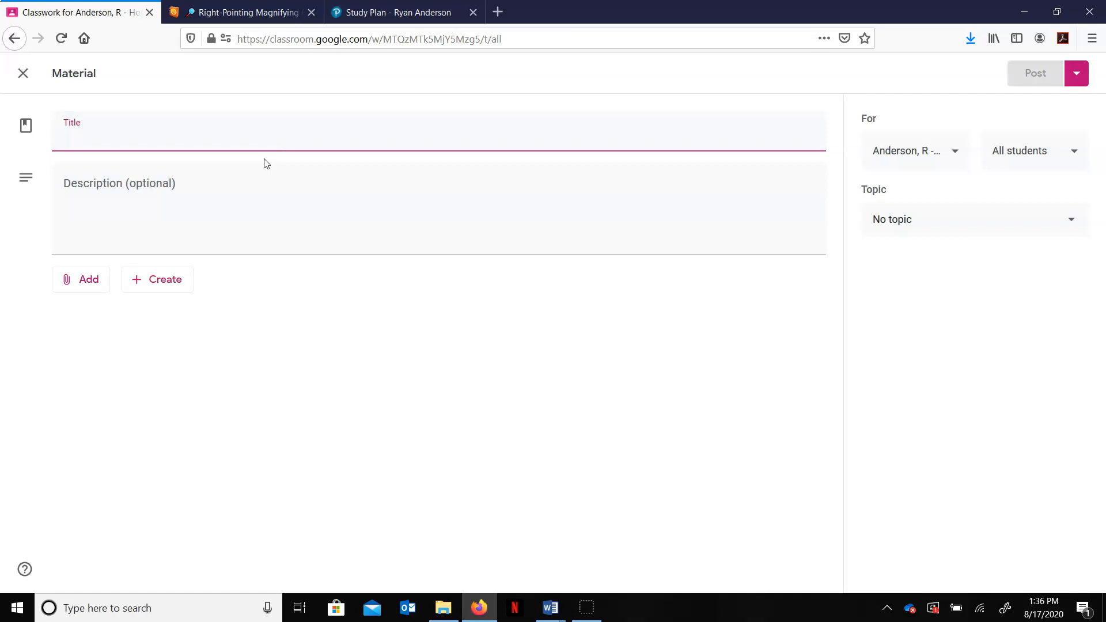
click(263, 9)
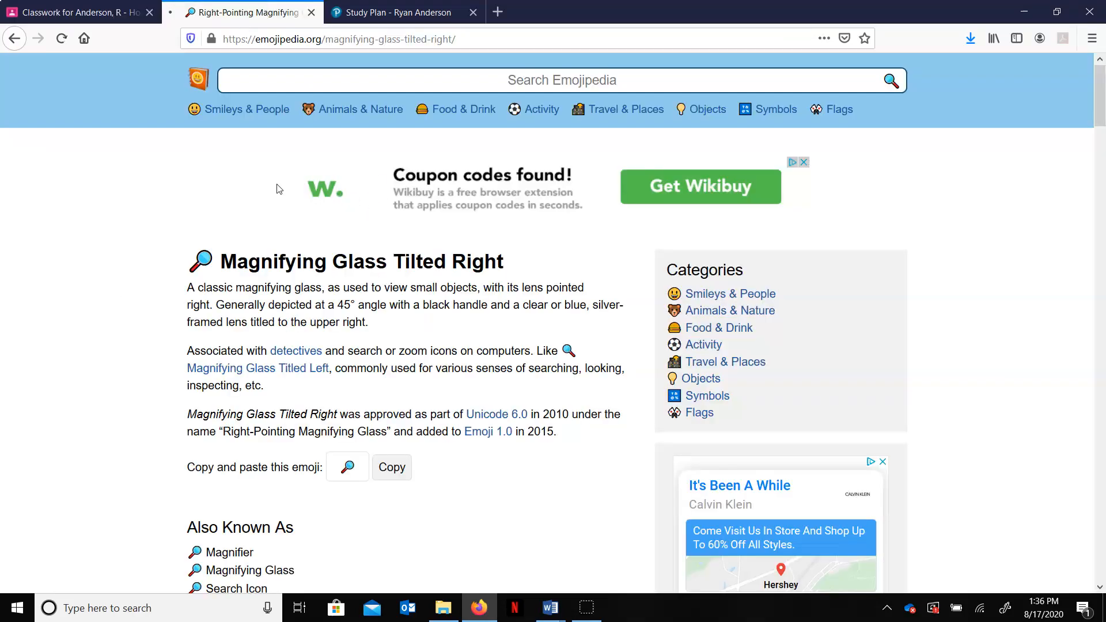
key(alt+Left)
key(alt+Left)
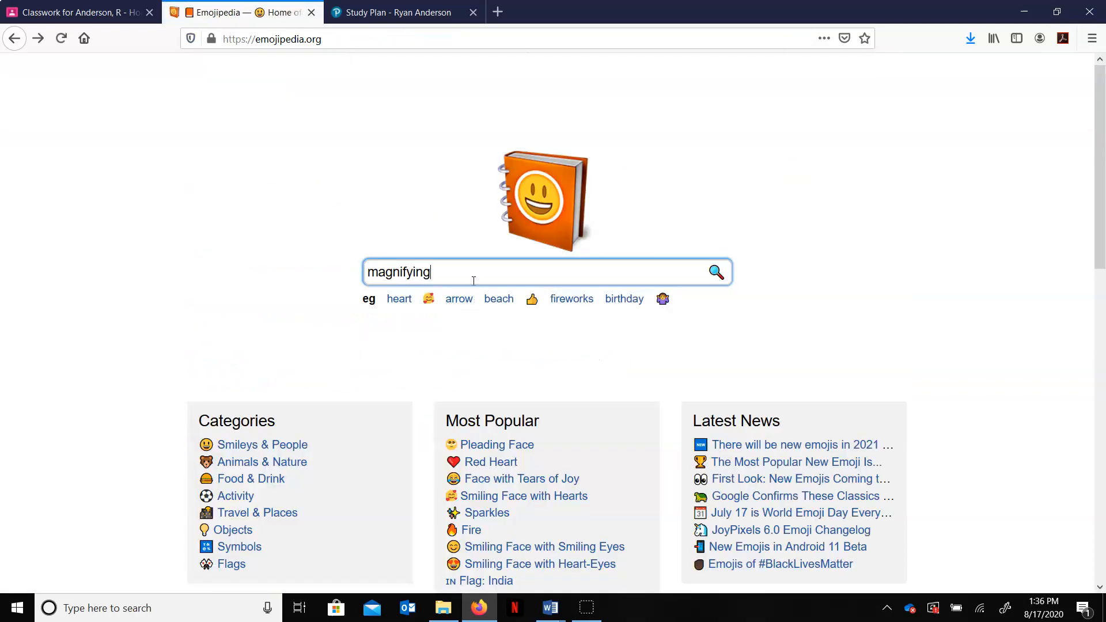
double_click(464, 275)
text(target)
key(Return)
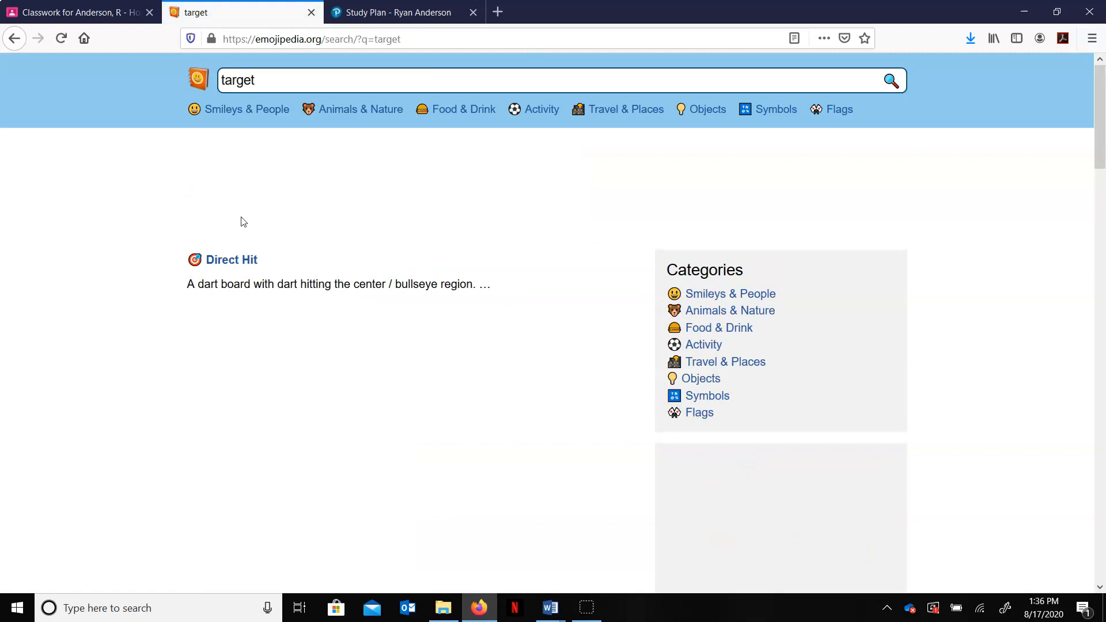
click(215, 262)
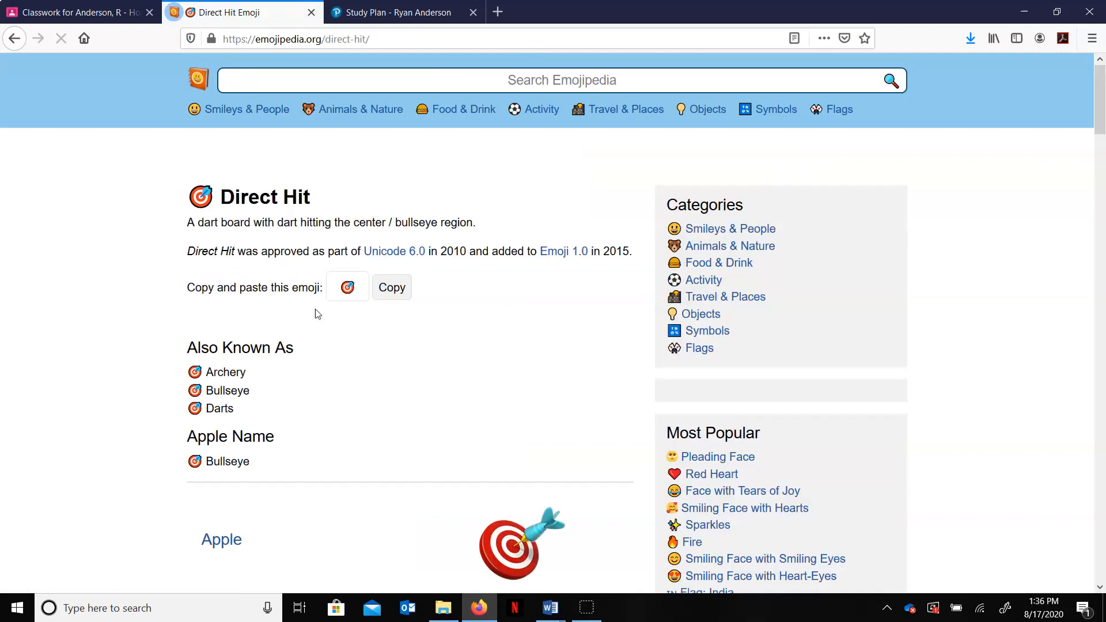
click(392, 352)
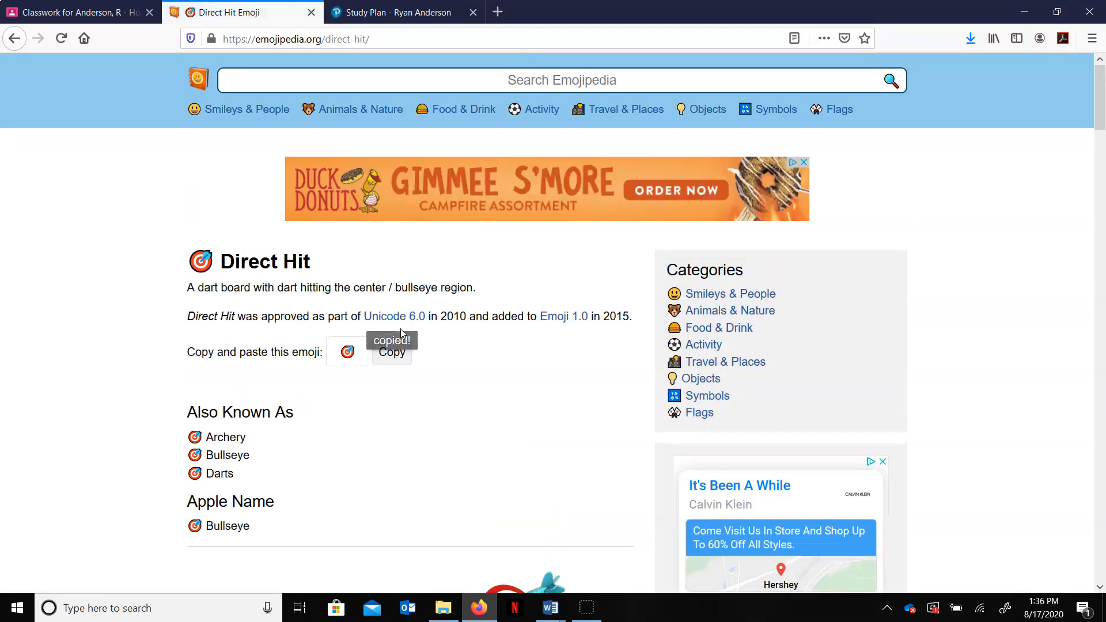
Step: Paste the Direct Hit emoji into the new material's title
click(96, 7)
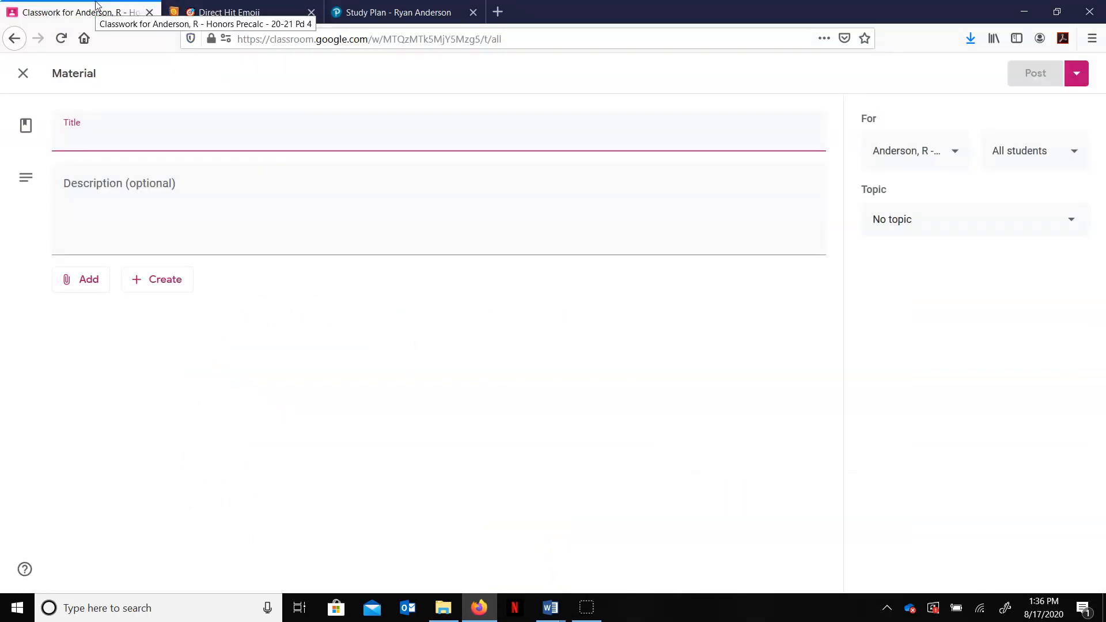
key(ctrl+v)
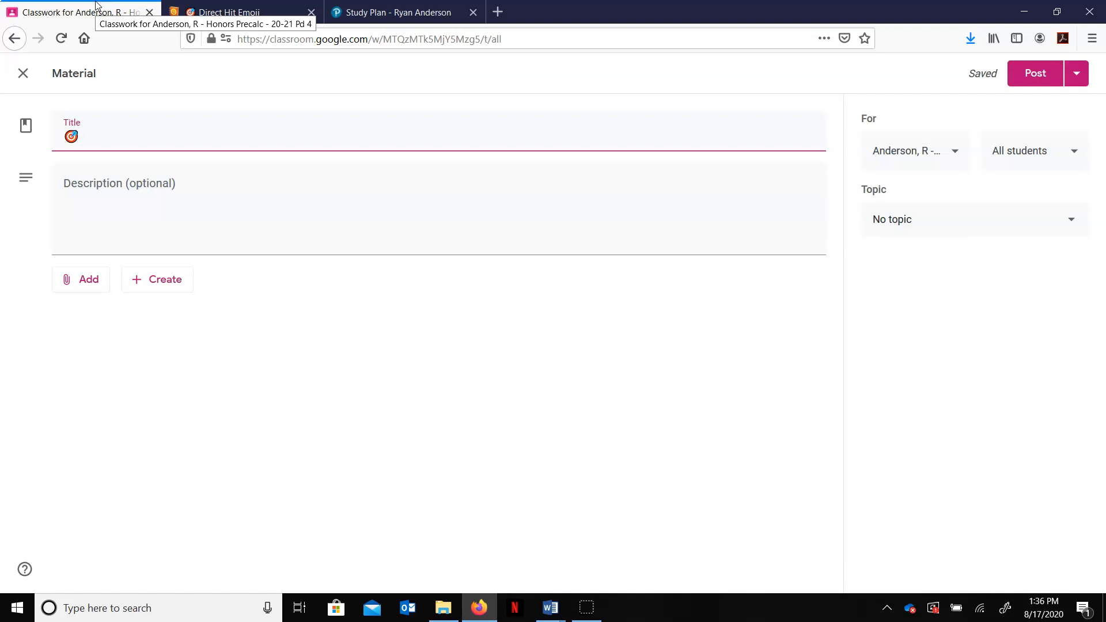
click(20, 604)
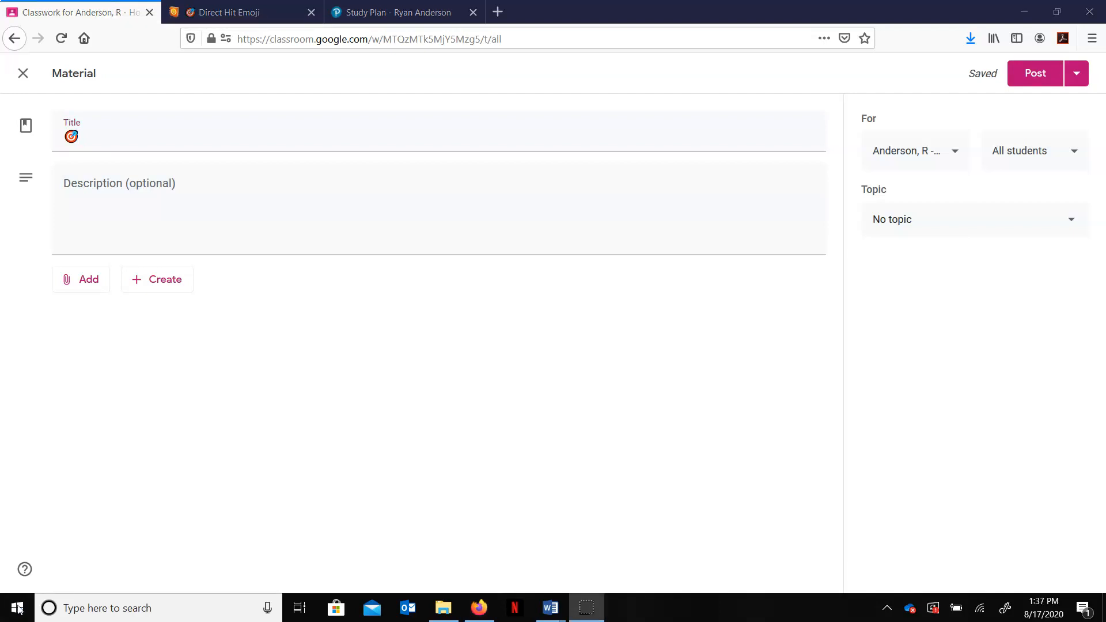
Step: Complete the title as "This Cycle's Learning Goals" followed by a second Direct Hit emoji
click(204, 144)
text(This )
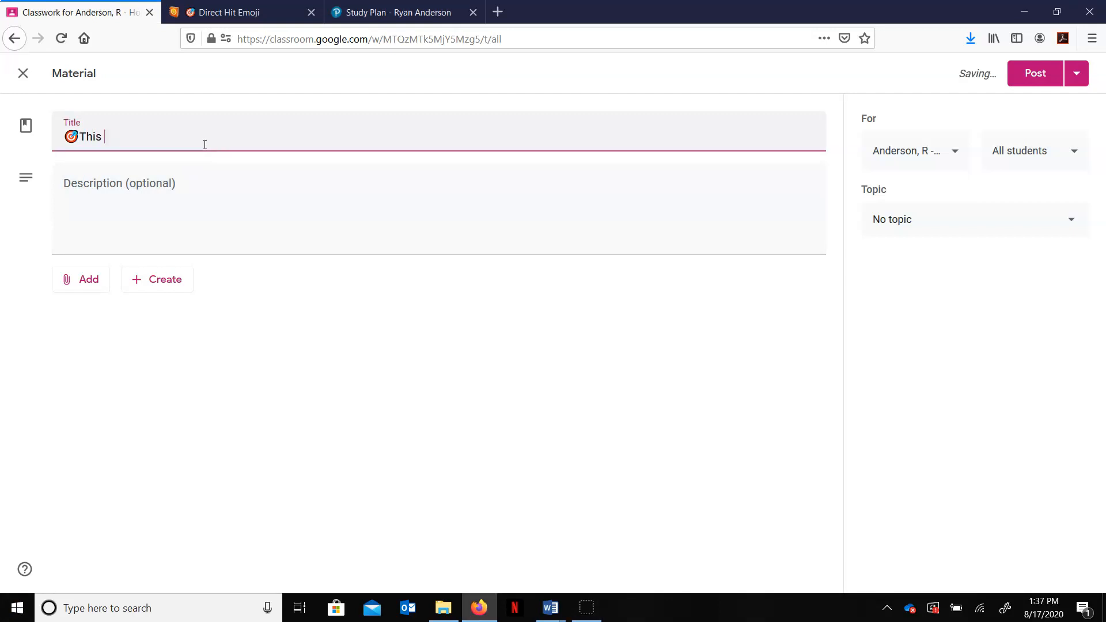
text(Cycle's Learning Goals)
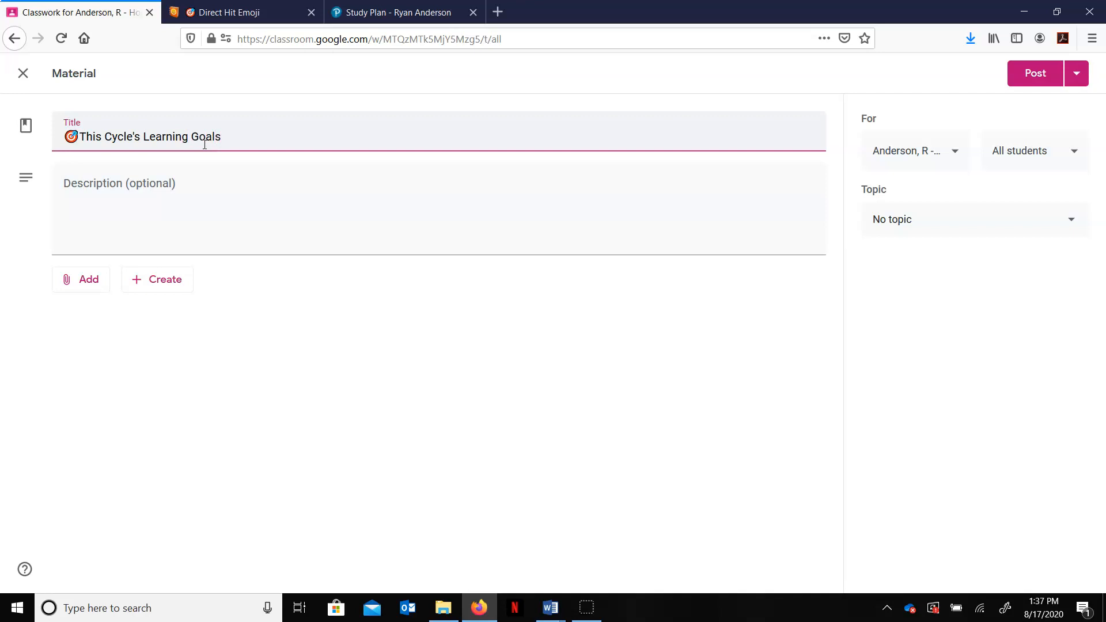
key(ctrl+v)
Step: Enter a hyphen as the material's description
click(323, 206)
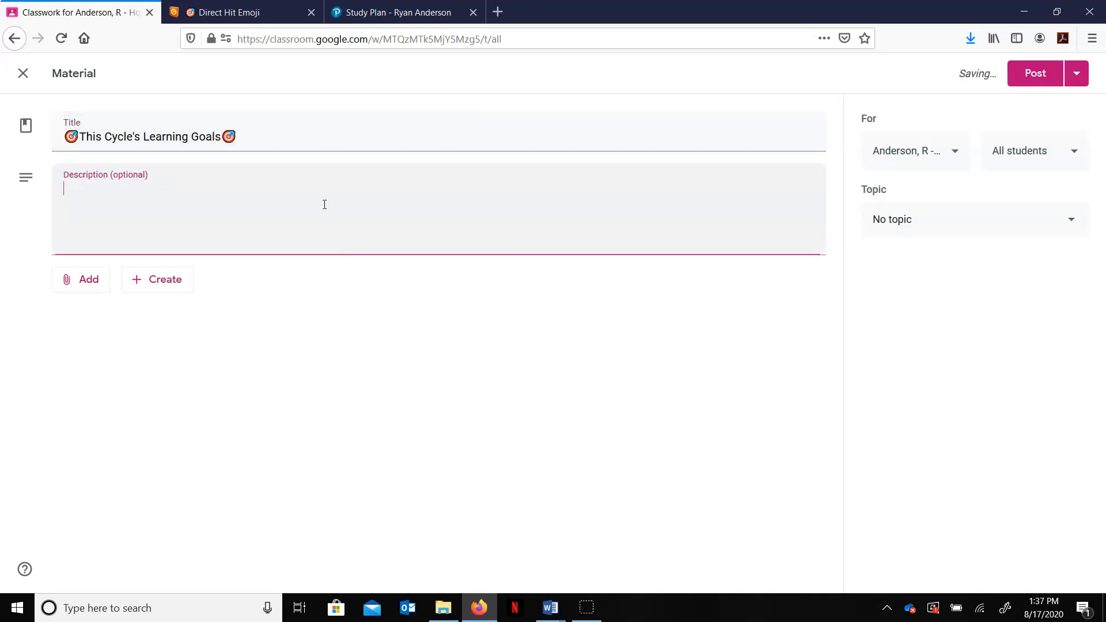
text(-)
click(1076, 73)
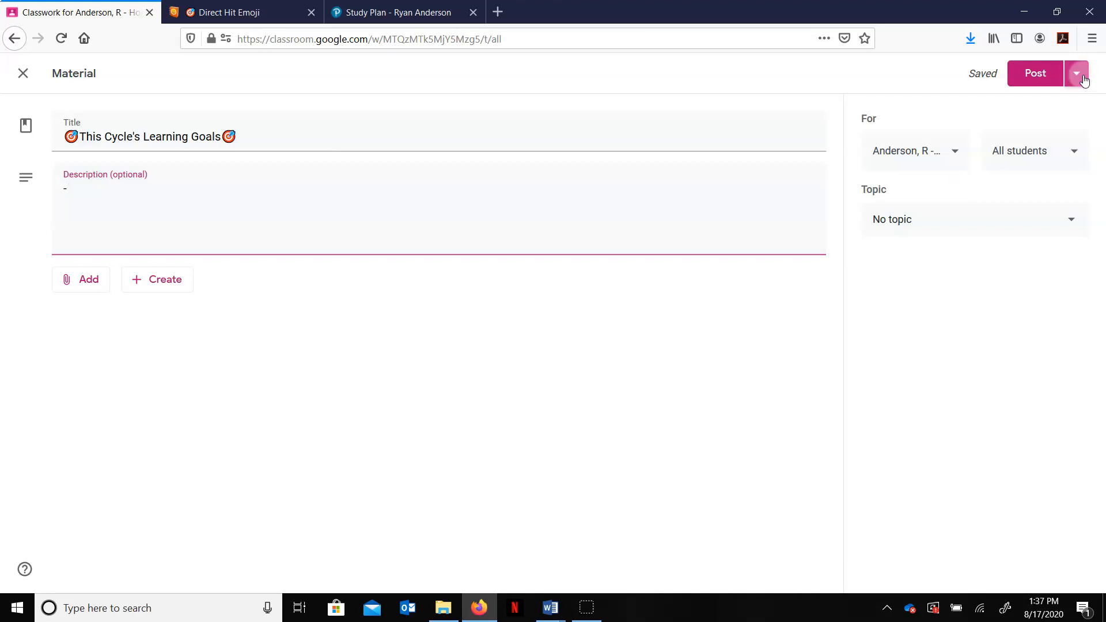
click(837, 92)
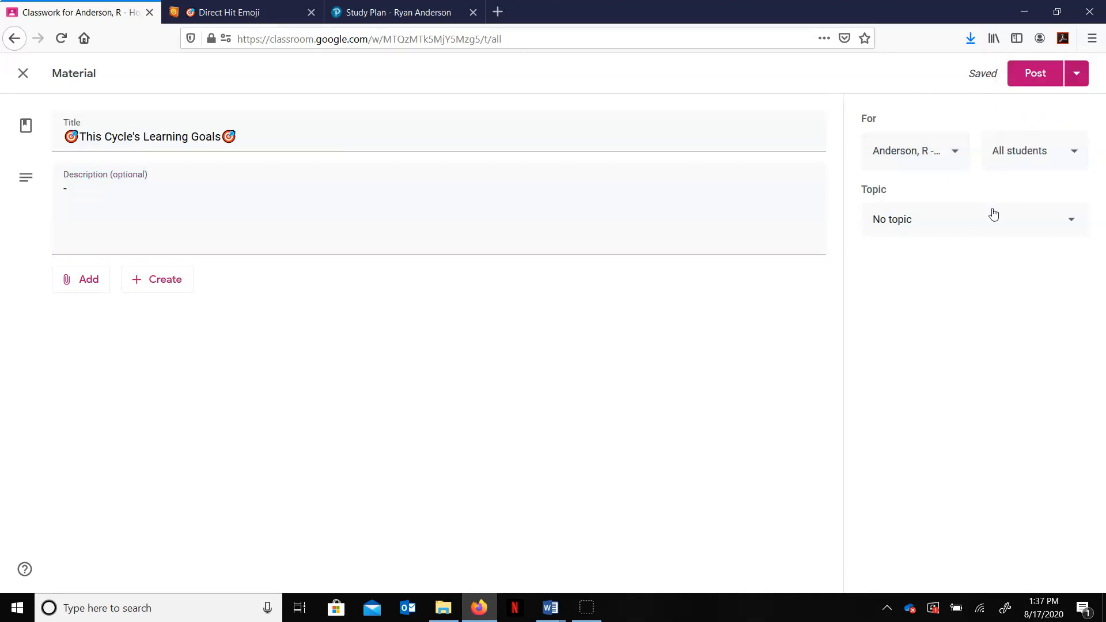
Step: Assign the material to the topic Module1Cycle1:8/31-9/4 and post it
click(955, 230)
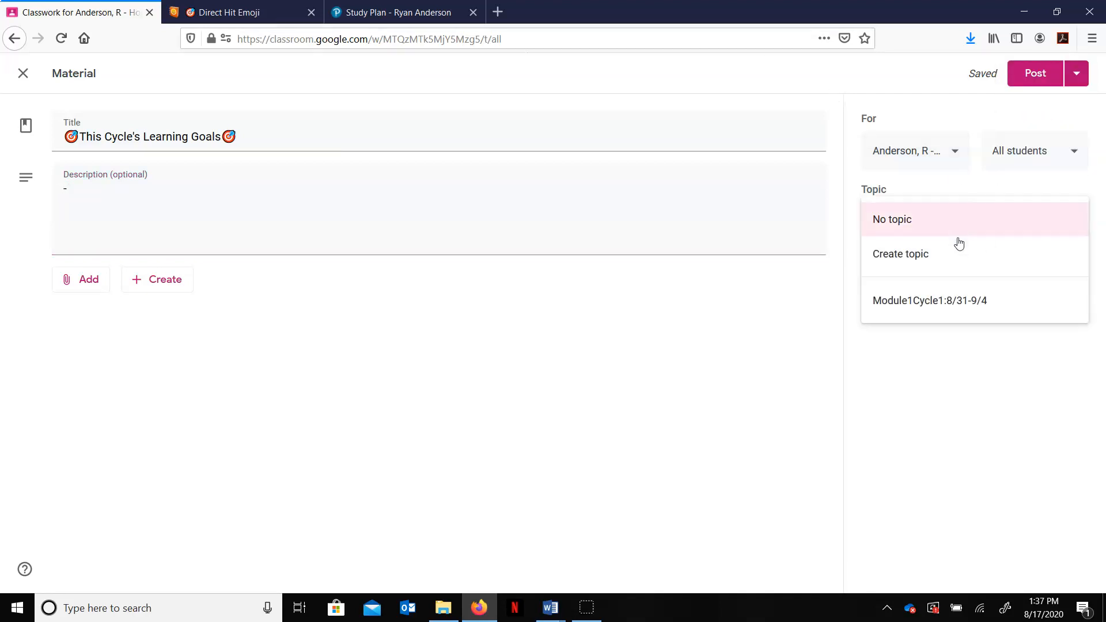
click(951, 304)
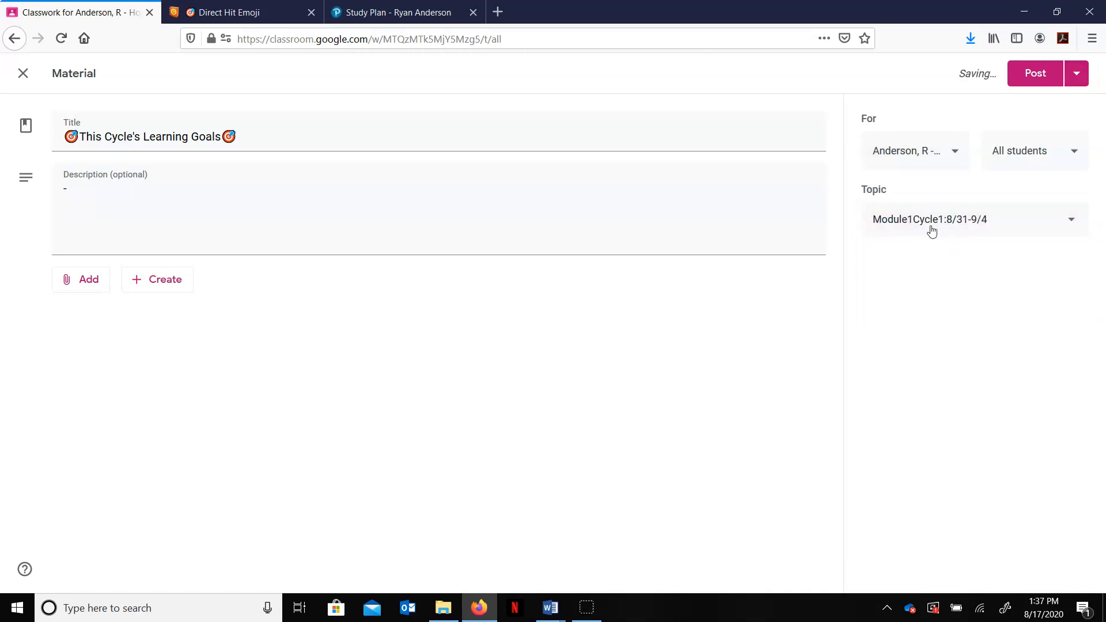
click(1040, 77)
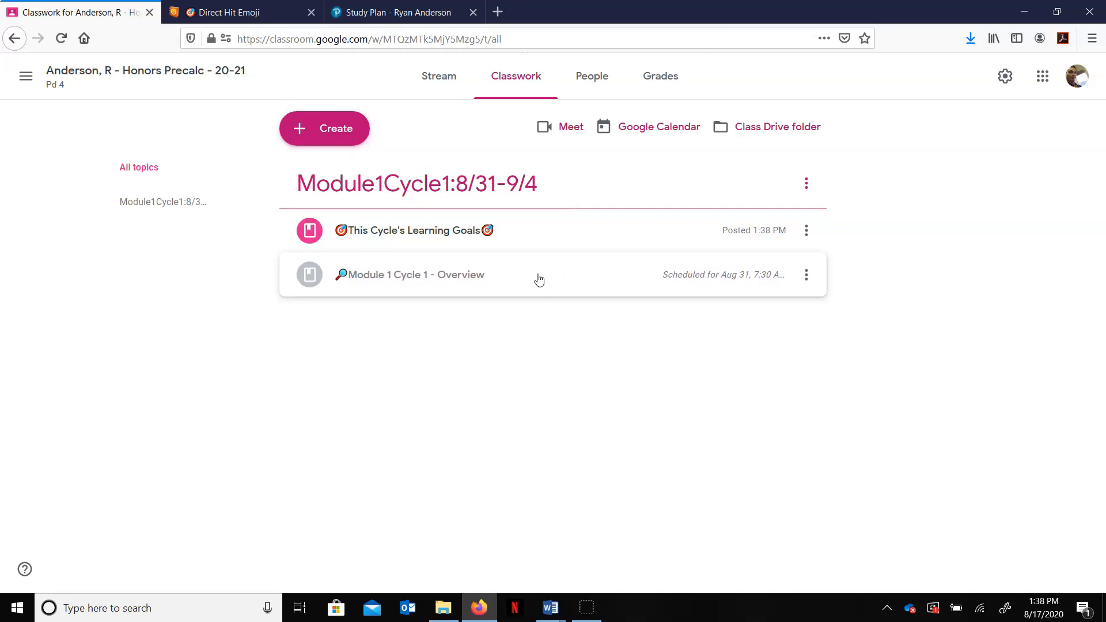
Step: Move the "Module 1 Cycle 1 - Overview" post above the Learning Goals post
click(539, 284)
drag(539, 284, 551, 230)
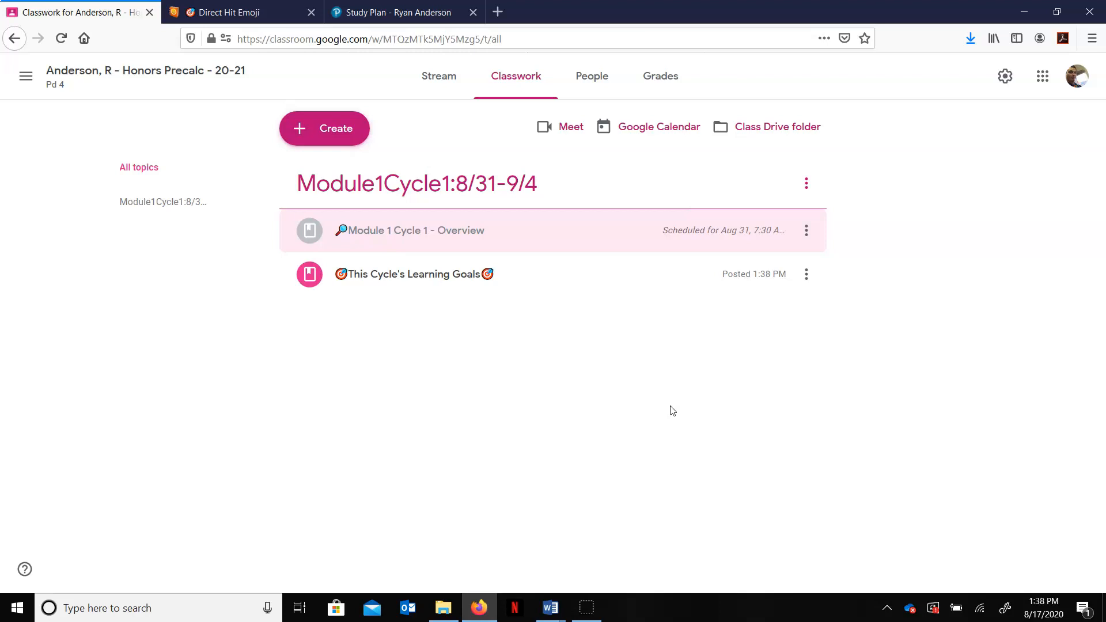
Step: Start another material post titled "Teach Me"
click(338, 131)
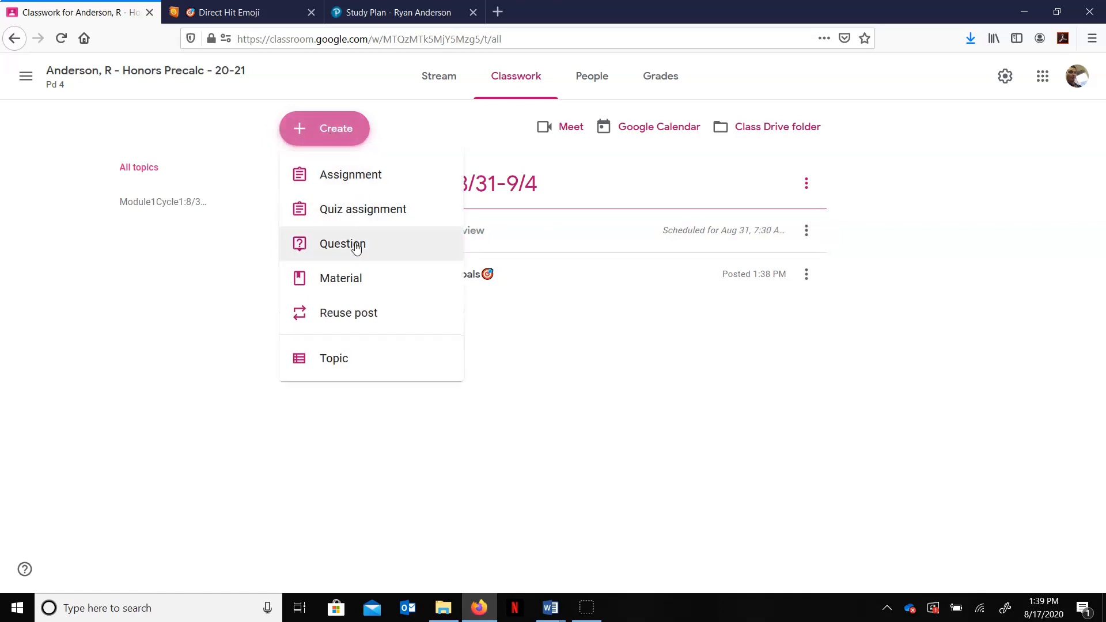
click(364, 281)
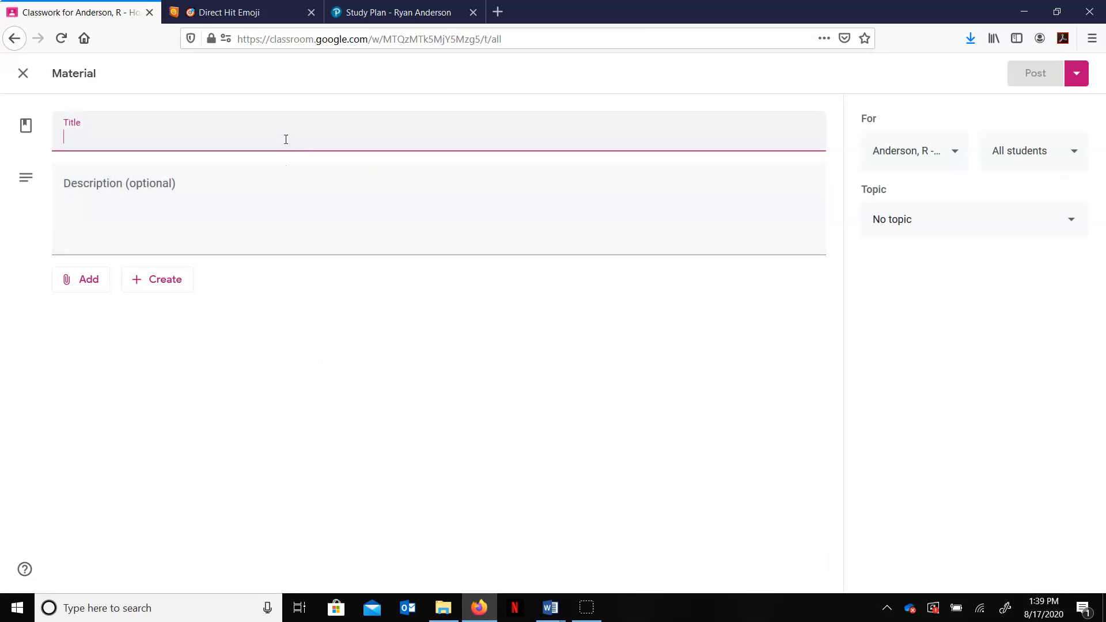
text(Teach)
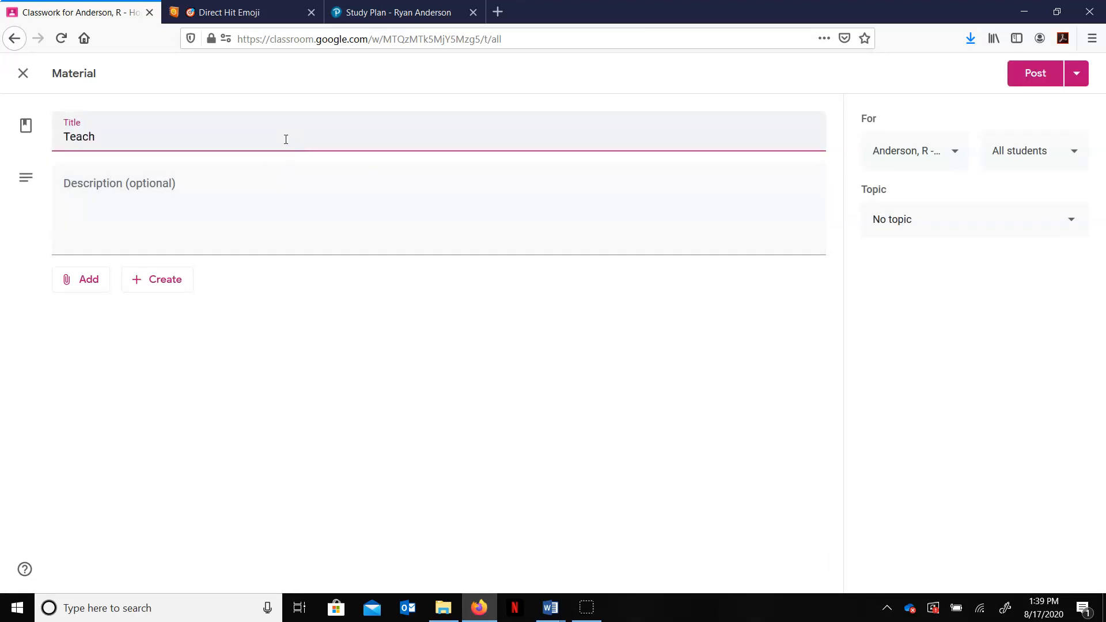
text( Me)
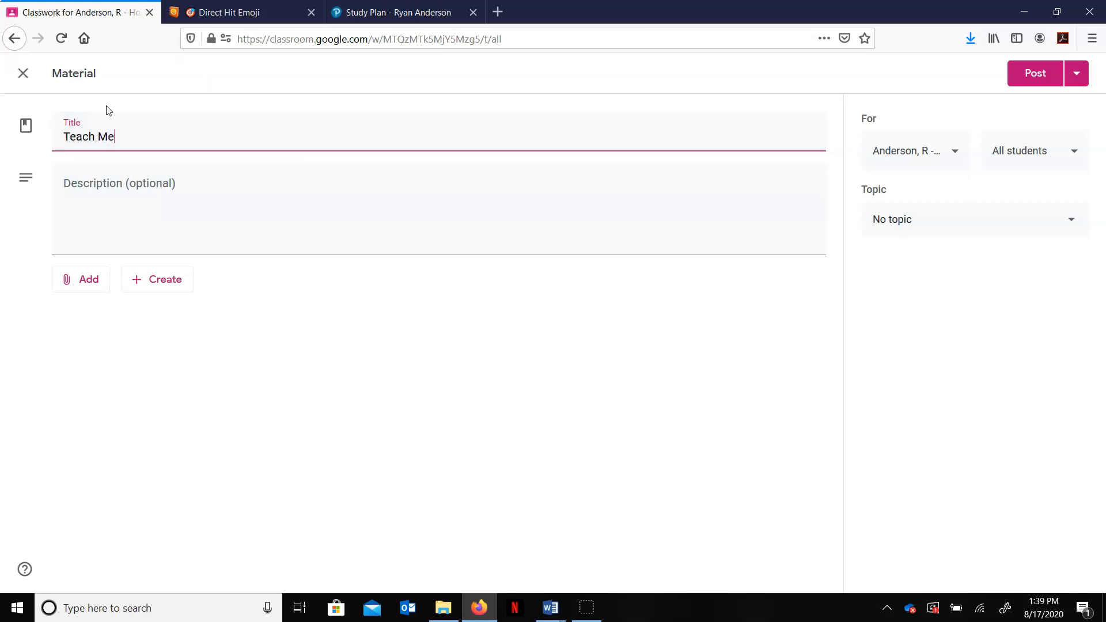
Step: Search Emojipedia for Teacher, copy the Man Teacher emoji and paste it at the start of the Teach Me title
click(219, 9)
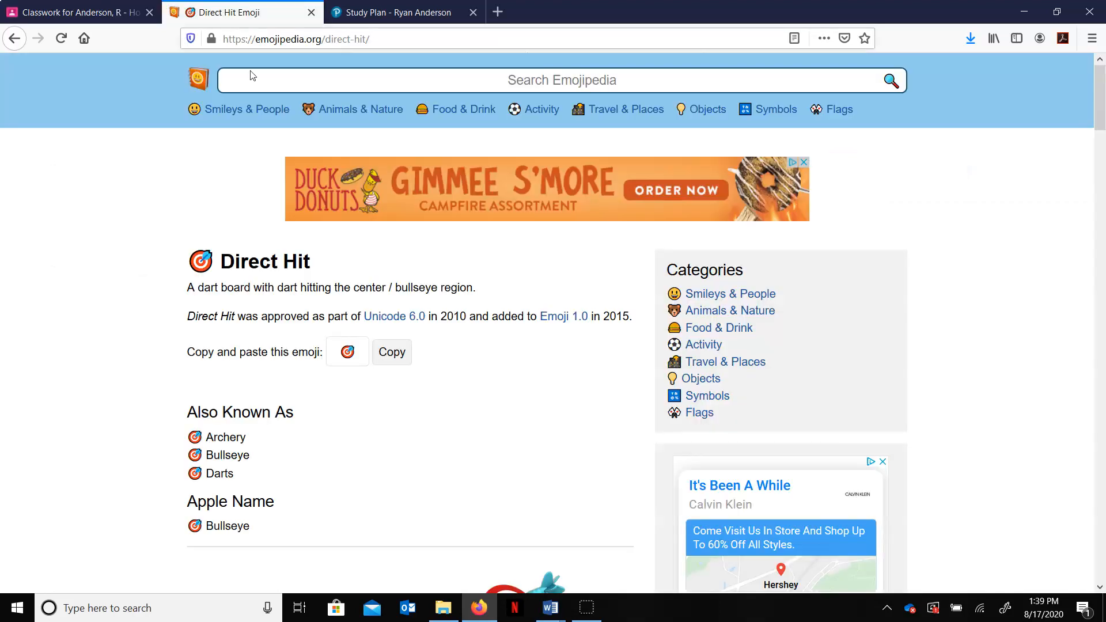
key(alt+Left)
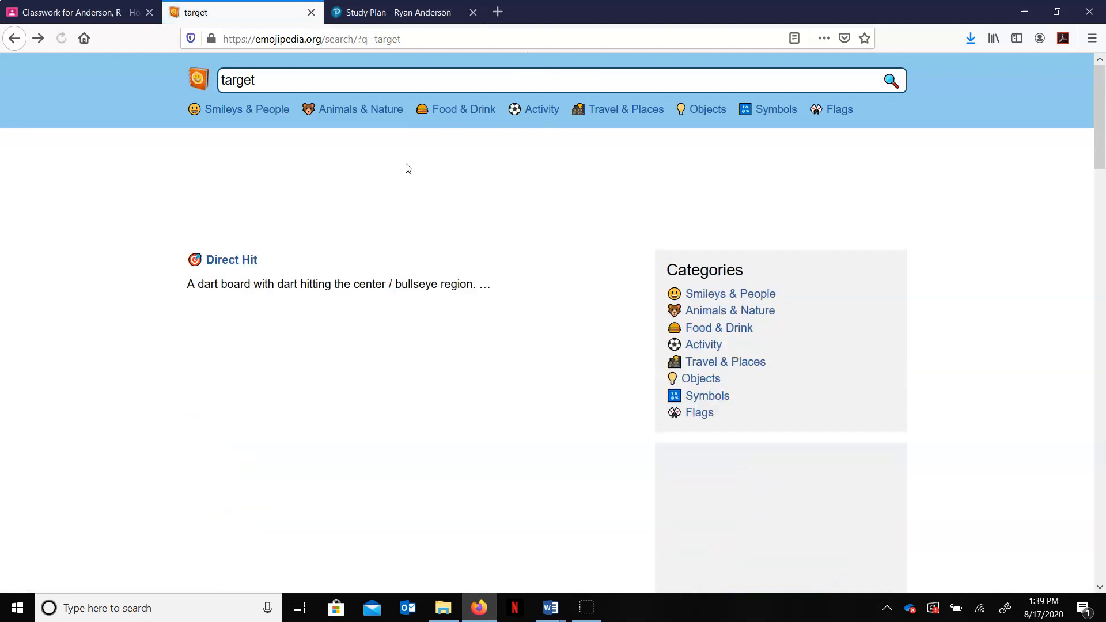
key(alt+Left)
text(Teacher)
key(Return)
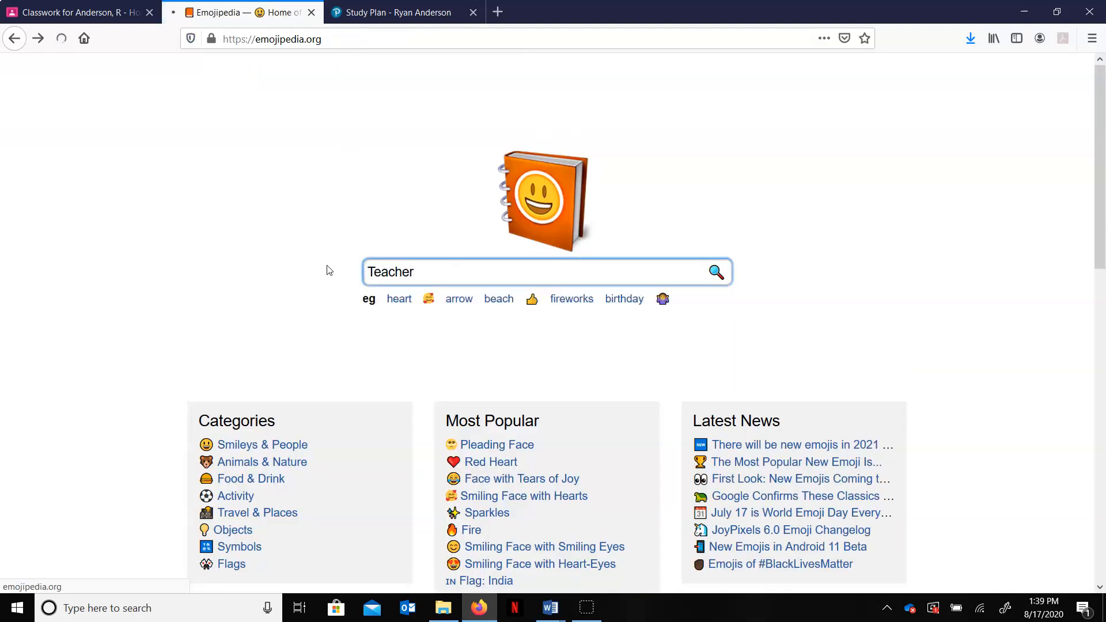
scroll(430, 402, down, 5)
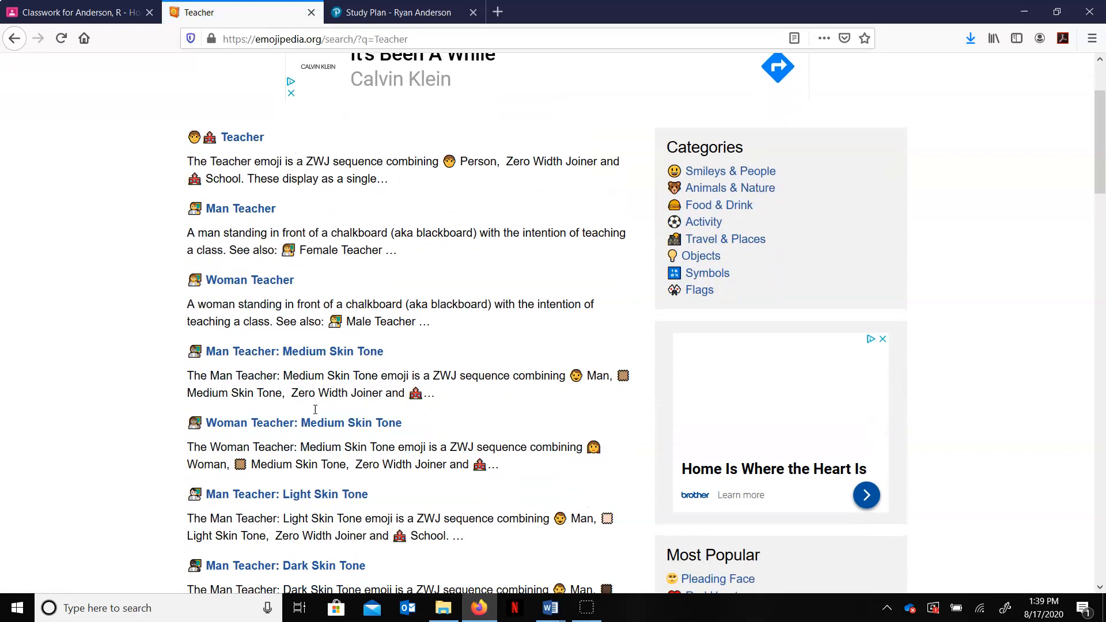
scroll(326, 430, up, 5)
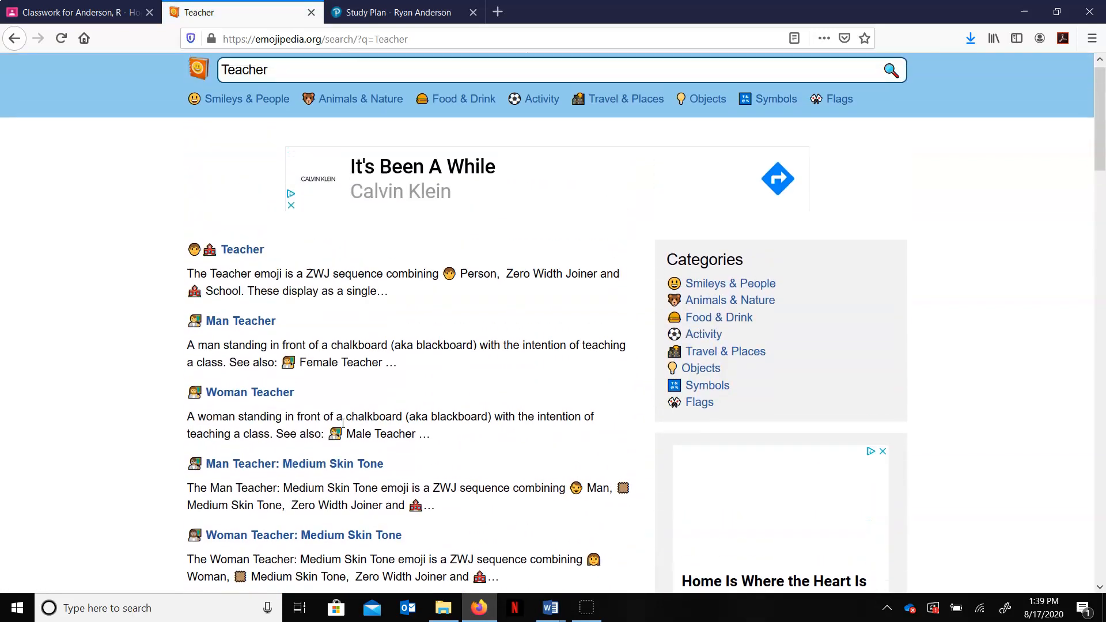
click(228, 331)
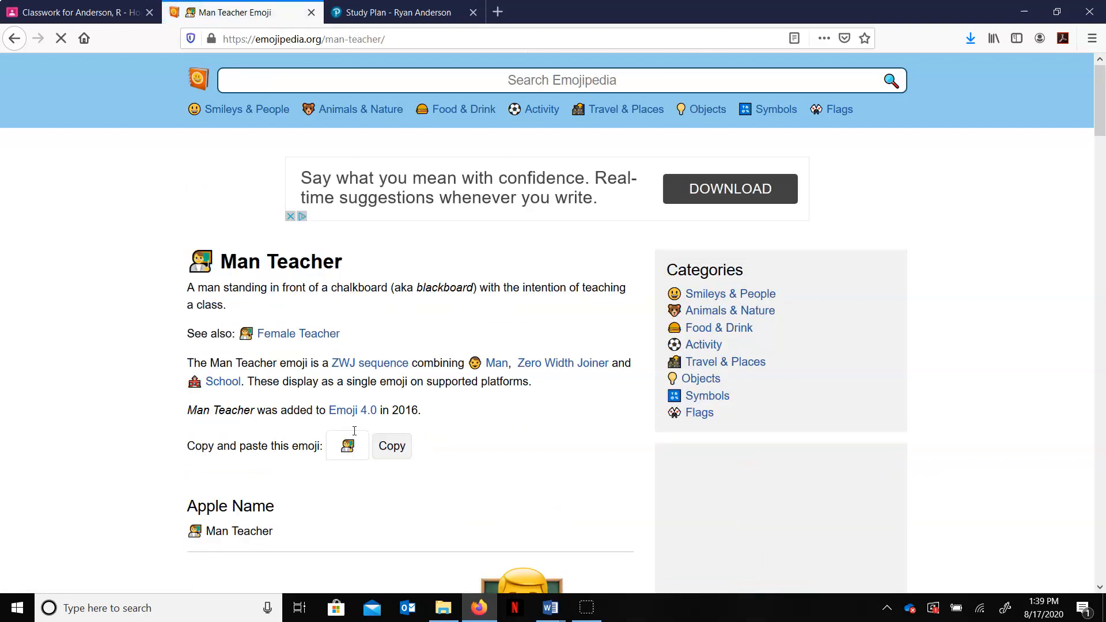
click(395, 448)
click(75, 12)
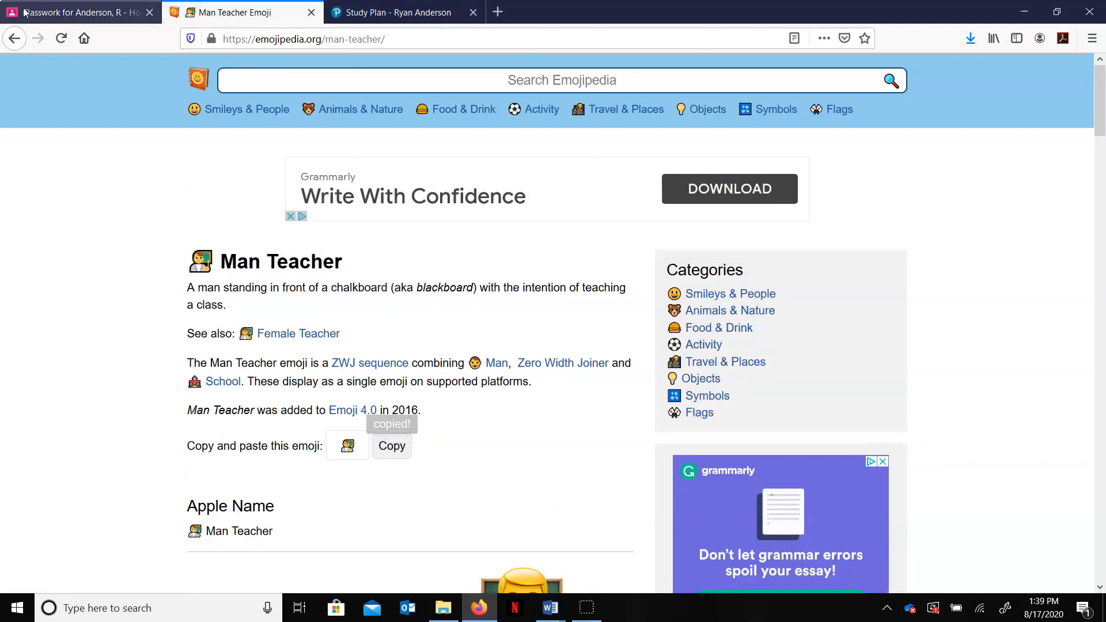
key(ctrl+v)
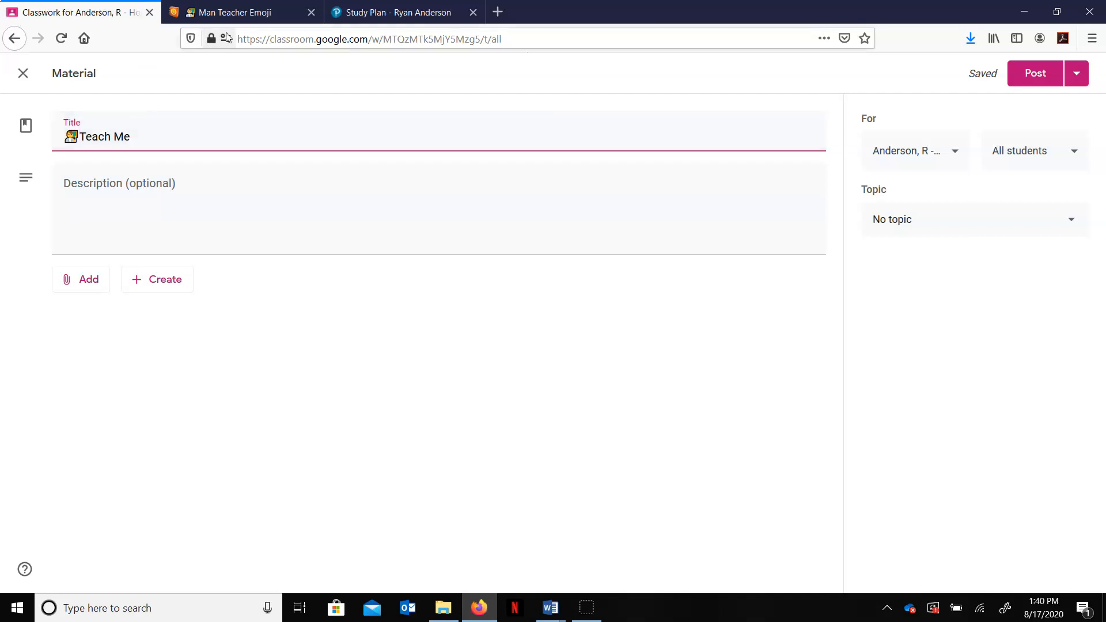
Step: Search Emojipedia for circle, copy the Orange Circle emoji and paste it after the teacher emoji in the title
click(237, 12)
key(alt+Left)
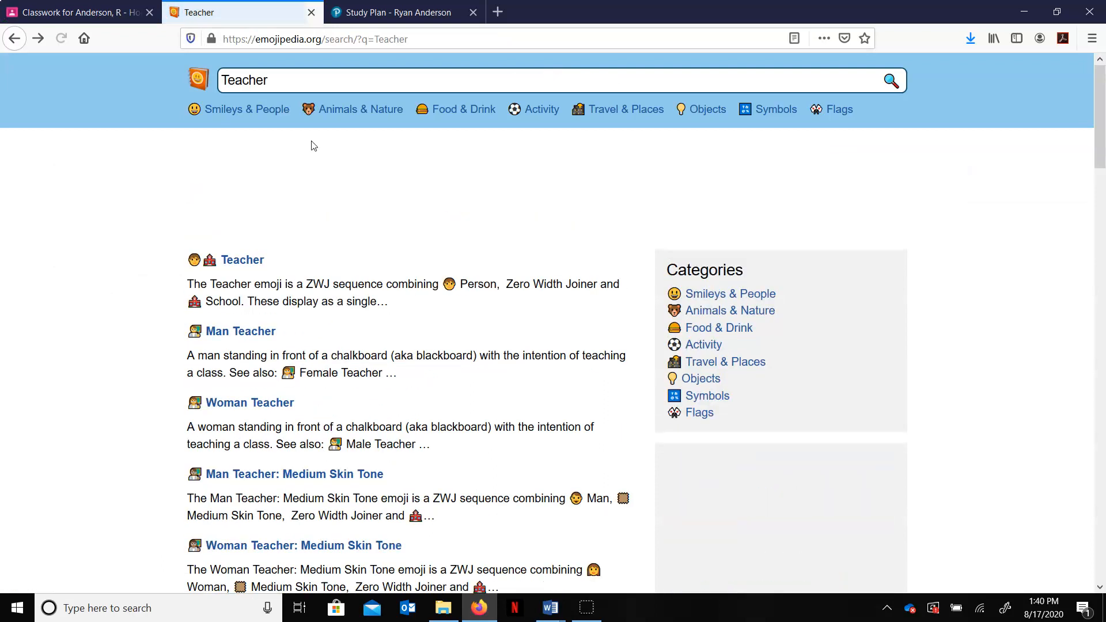
double_click(238, 80)
drag(238, 80, 190, 94)
text(circle)
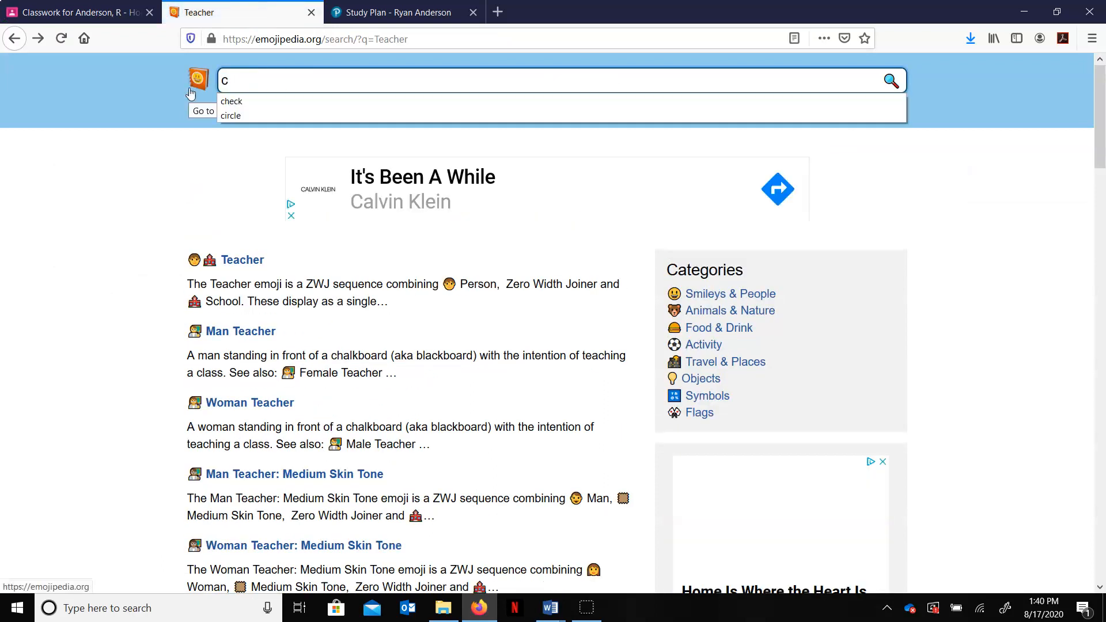
key(Return)
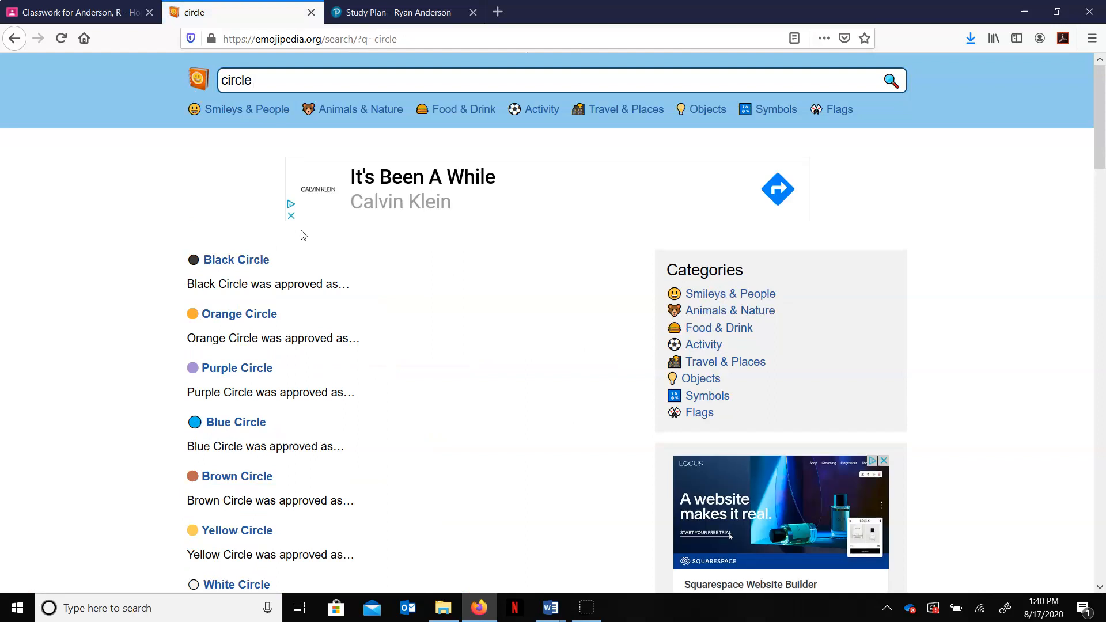
scroll(303, 235, down, 3)
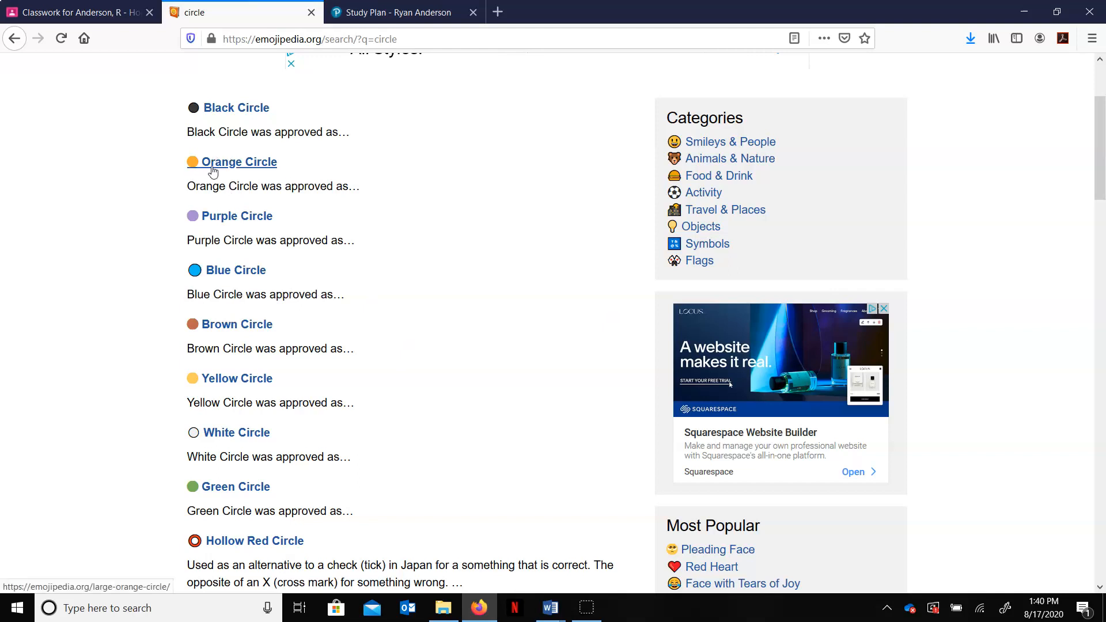
click(213, 167)
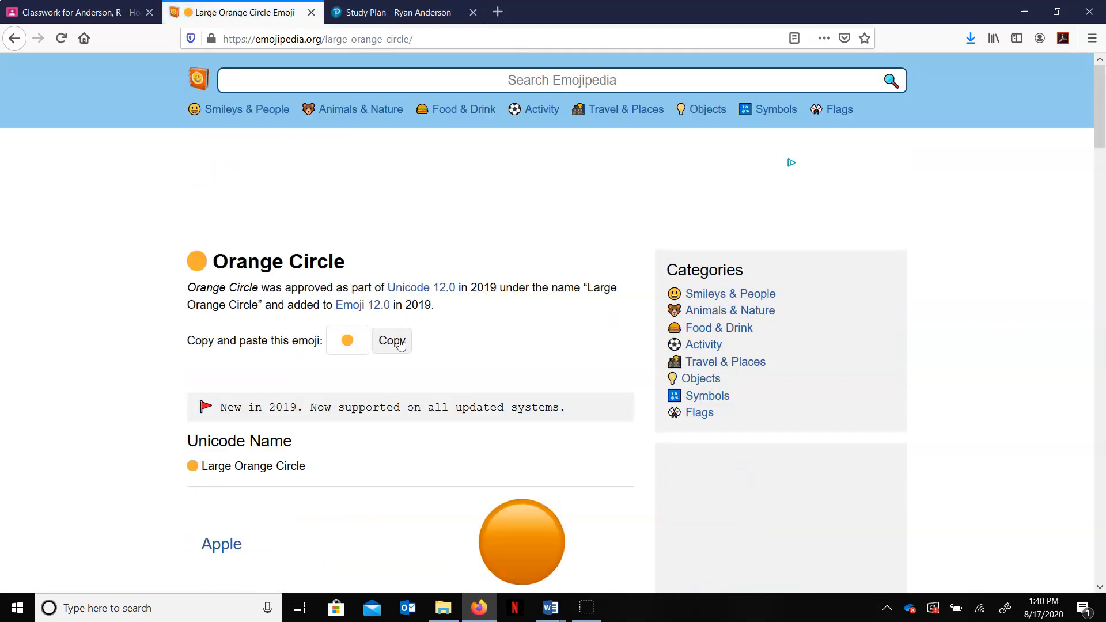
click(401, 344)
click(78, 12)
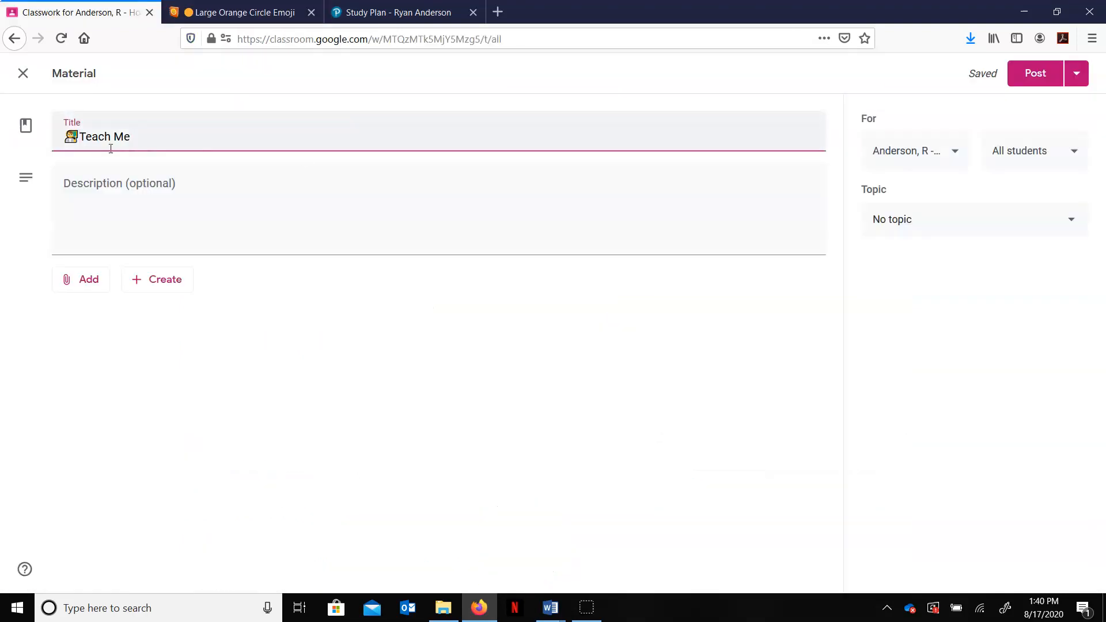
key(ctrl+v)
Step: Insert M1.1.1 before Teach Me in the title and assign the material to topic Module1Cycle1:8/31-9/4
text(M1.1.1)
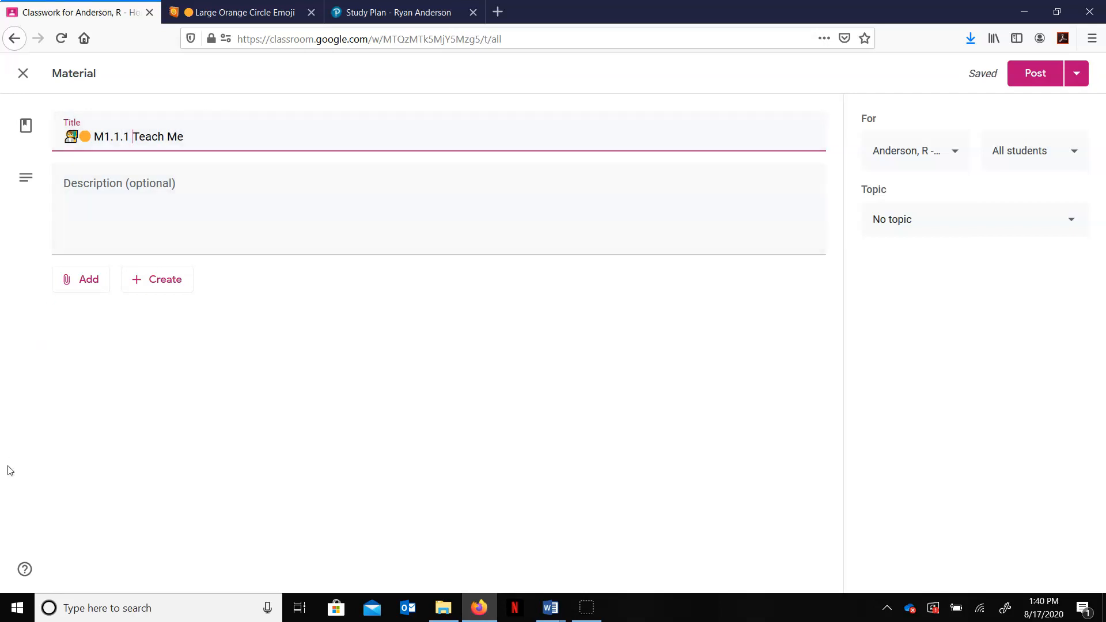
click(15, 605)
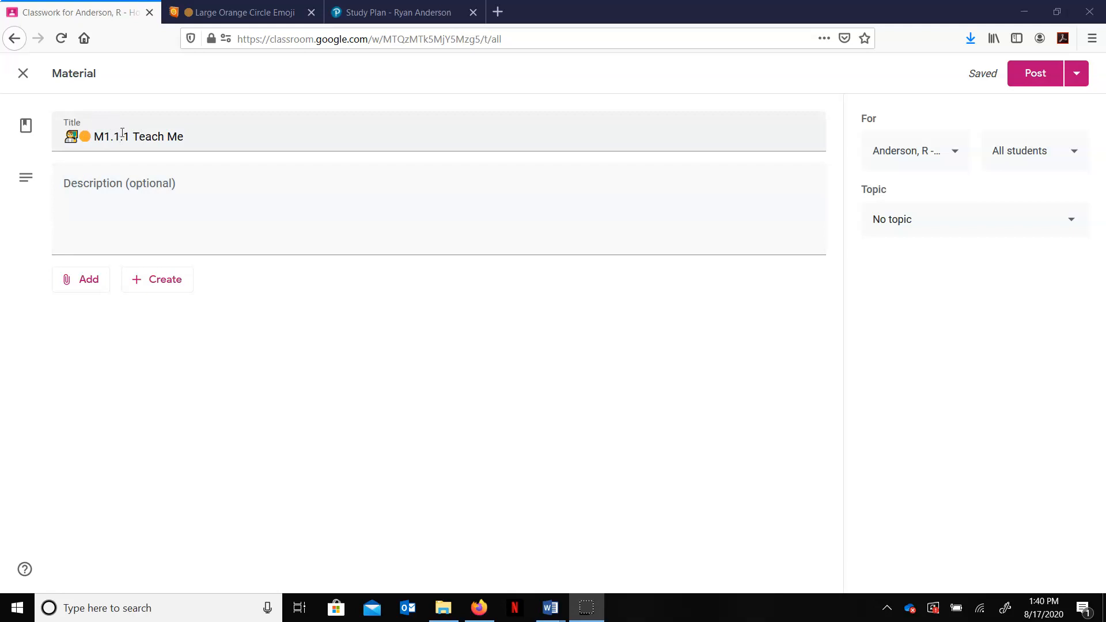
click(922, 232)
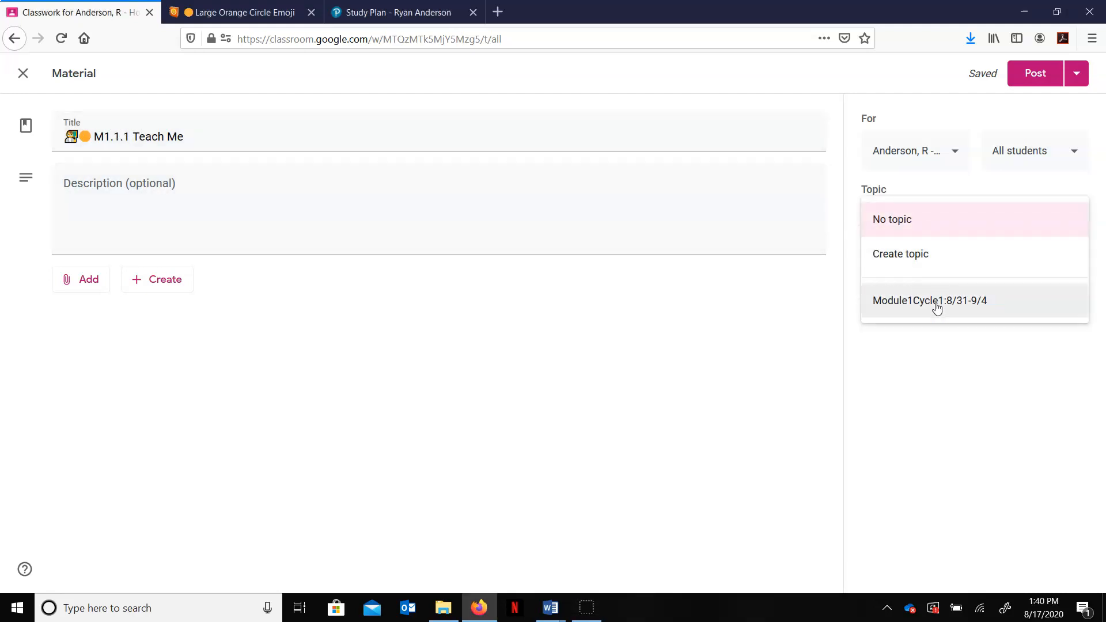
click(940, 307)
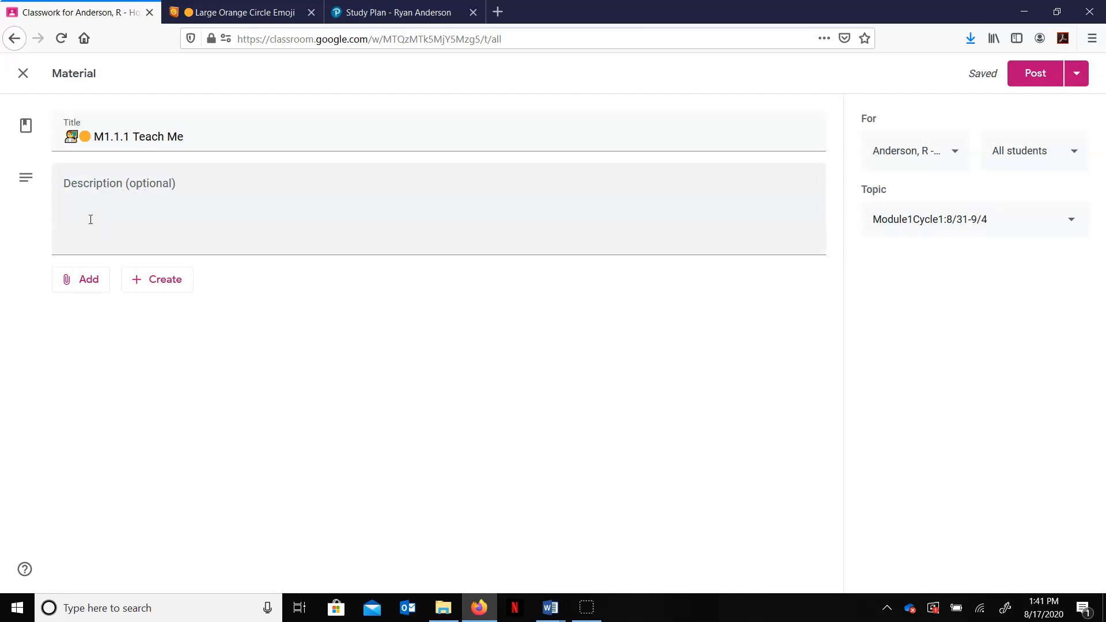
Step: Attach the copied Zoom meeting link, including its embedded passcode, as a link and post the material
click(94, 288)
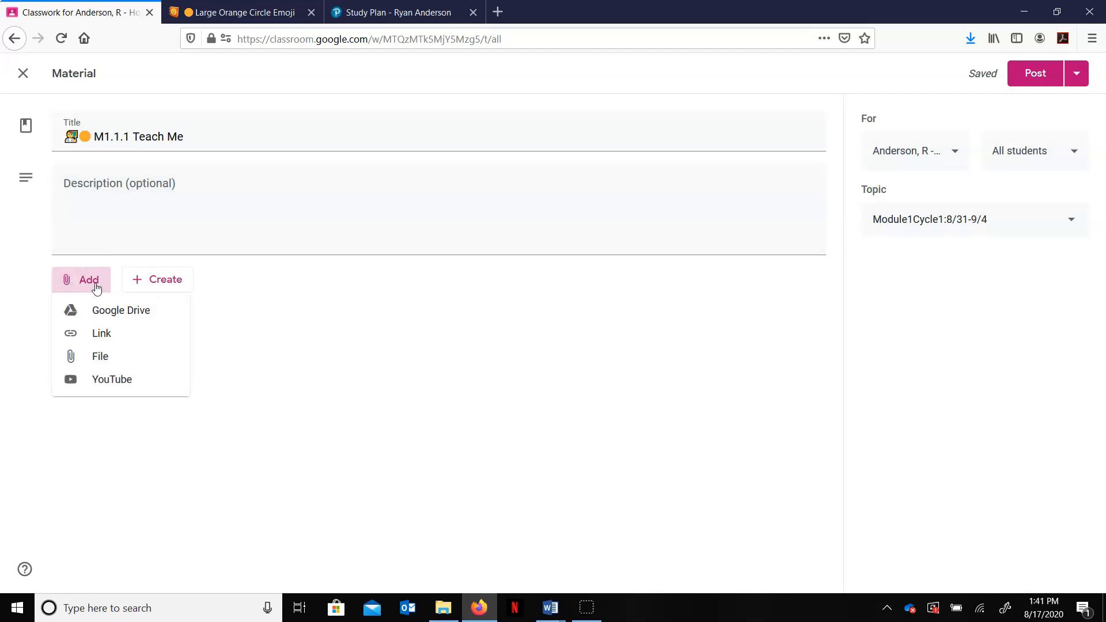
click(115, 342)
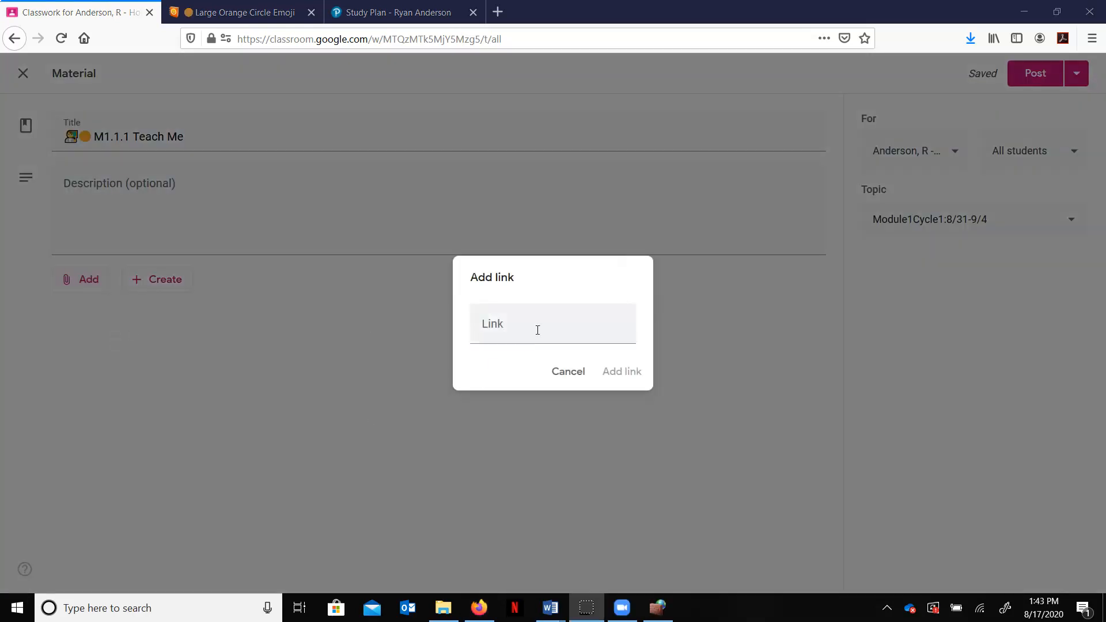
click(534, 330)
key(ctrl+v)
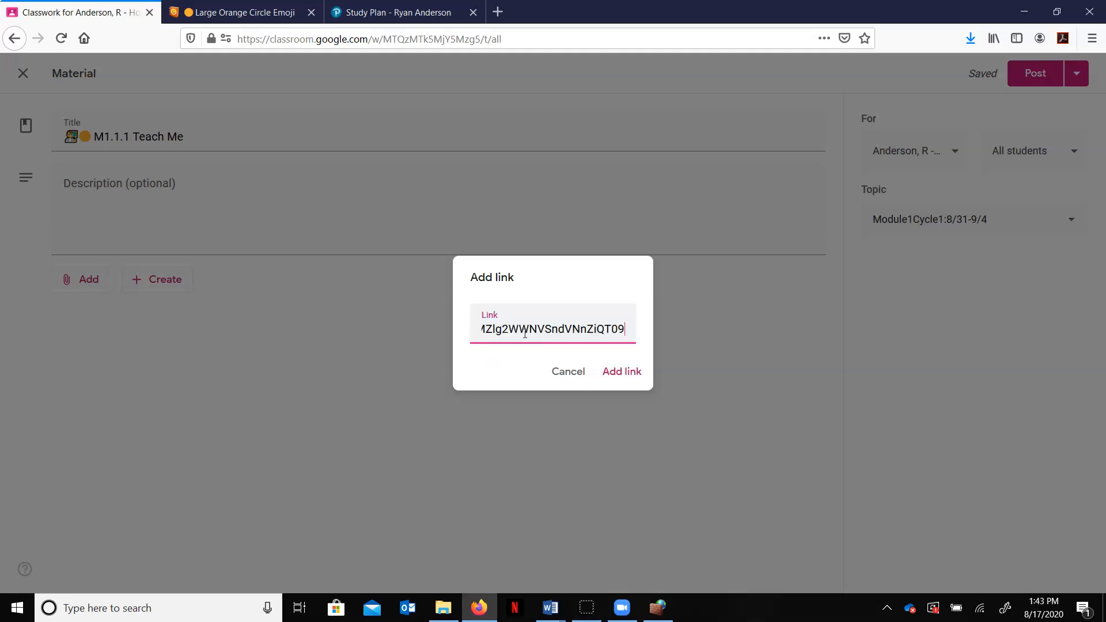
click(626, 373)
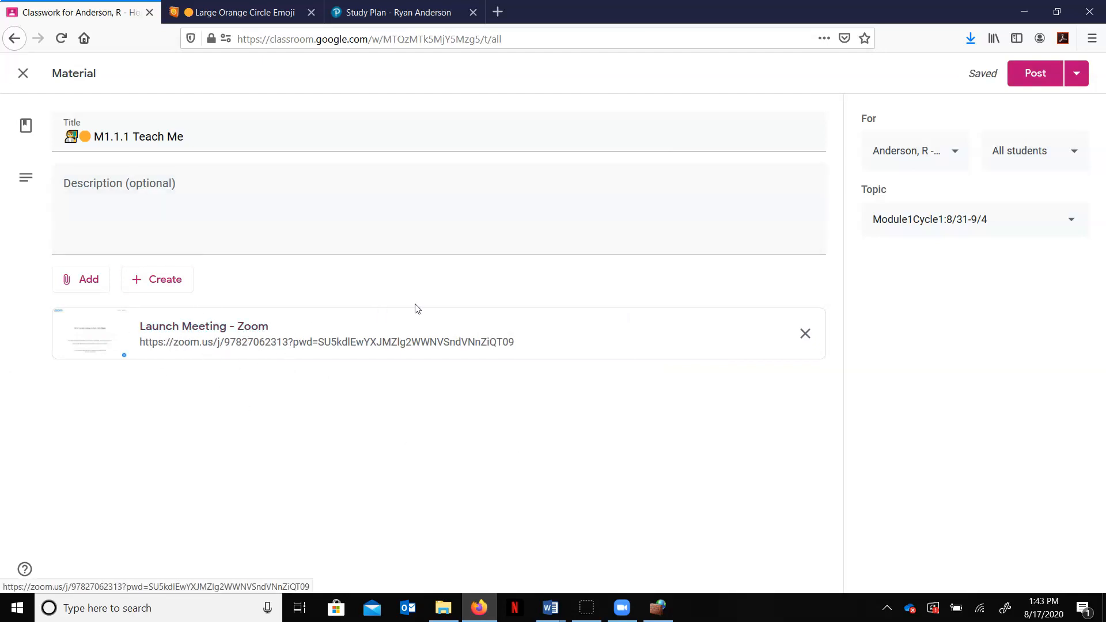
click(1047, 75)
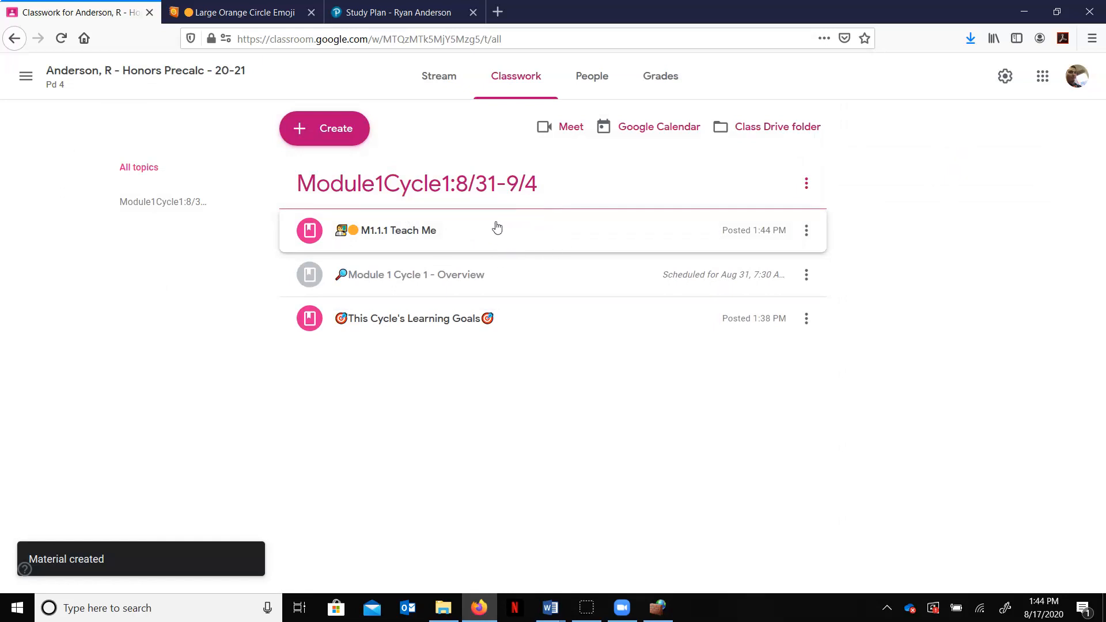
Step: Move the M1.1.1 Teach Me post below the Learning Goals post in the topic
click(509, 241)
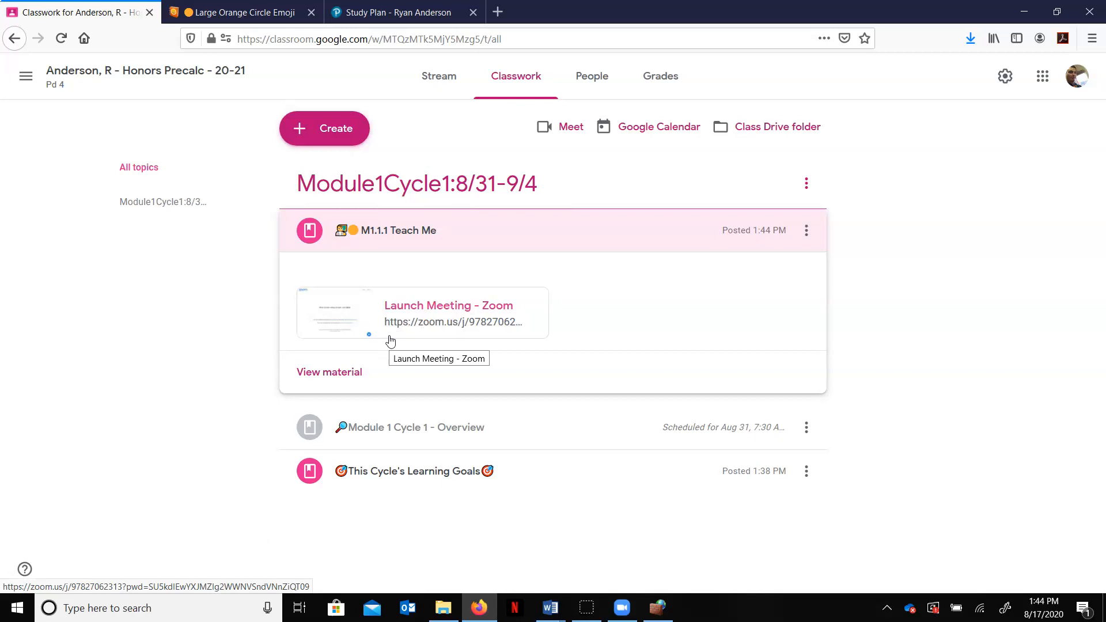
drag(508, 244, 460, 328)
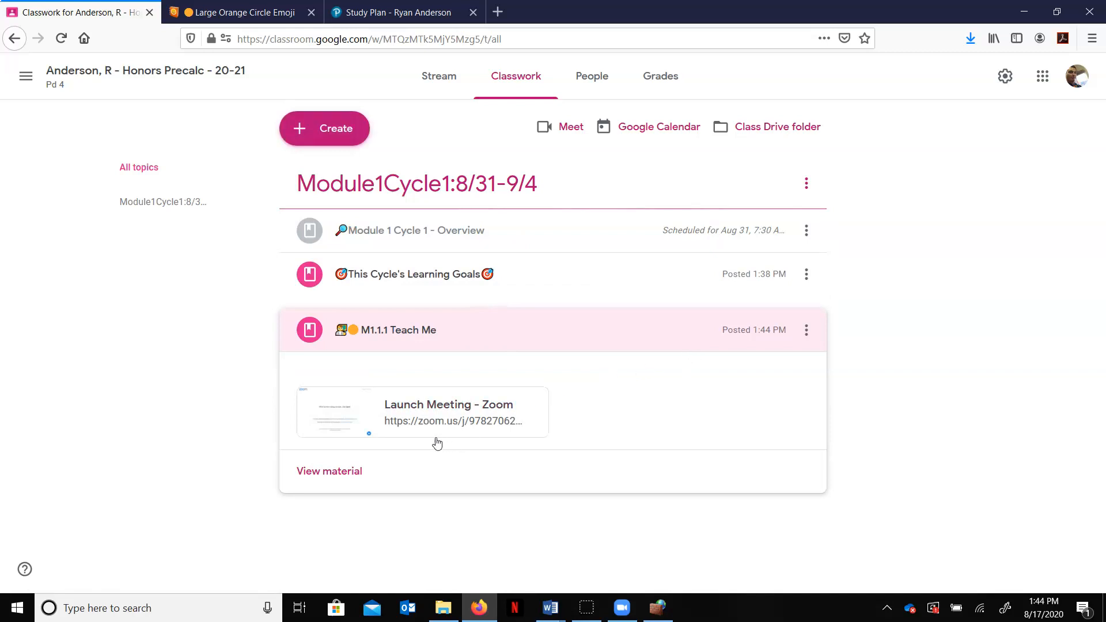
click(806, 331)
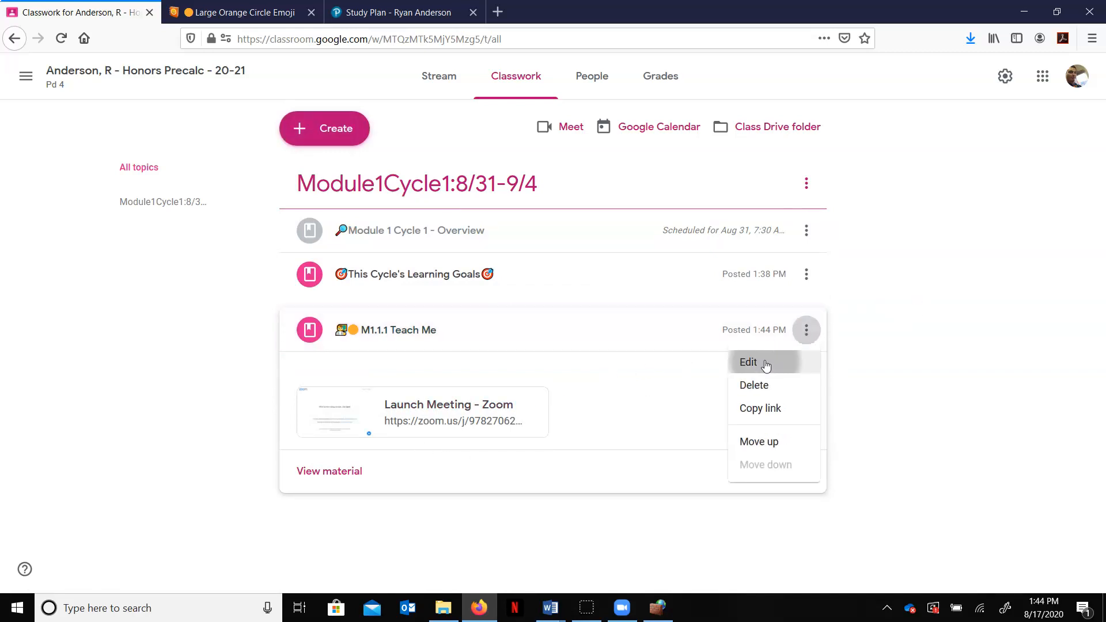
click(761, 363)
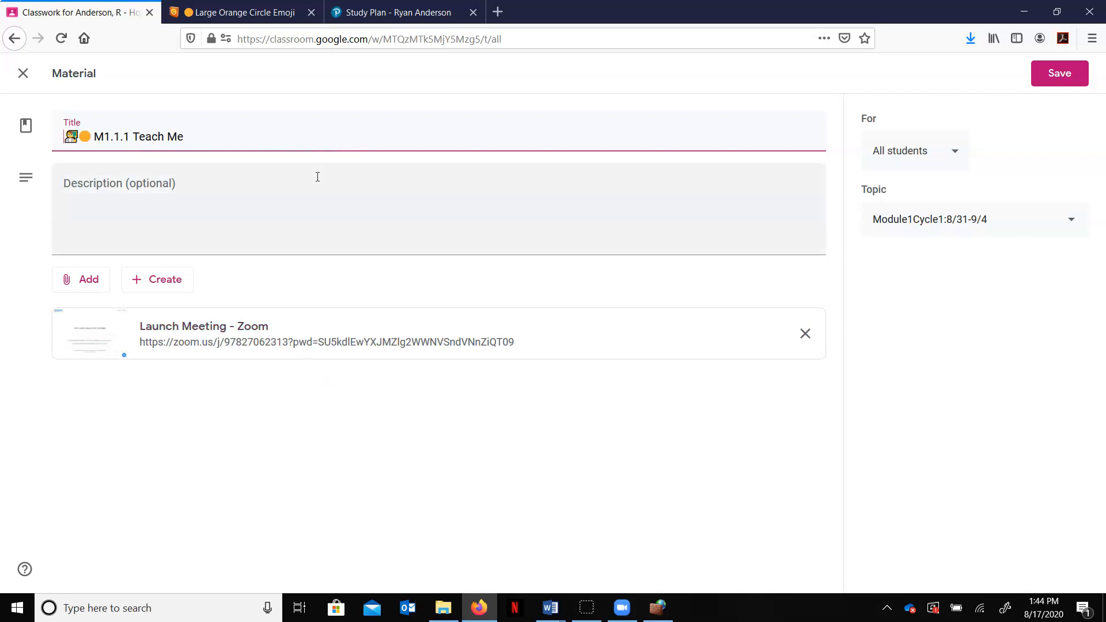
click(22, 75)
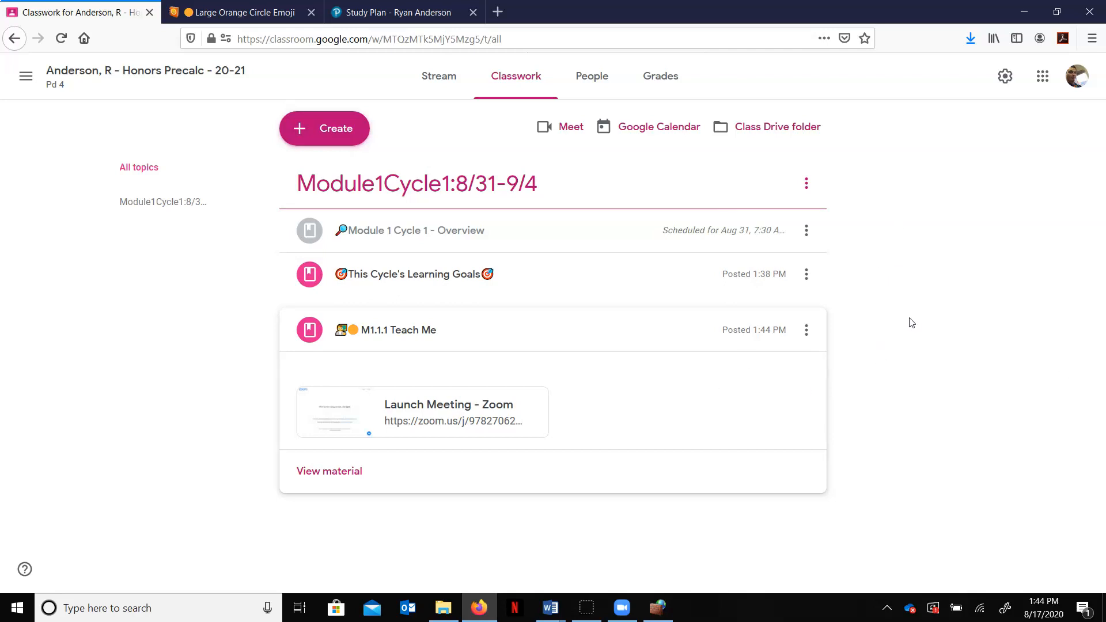
Step: Create a new assignment titled M1.1.1 Practice
click(337, 129)
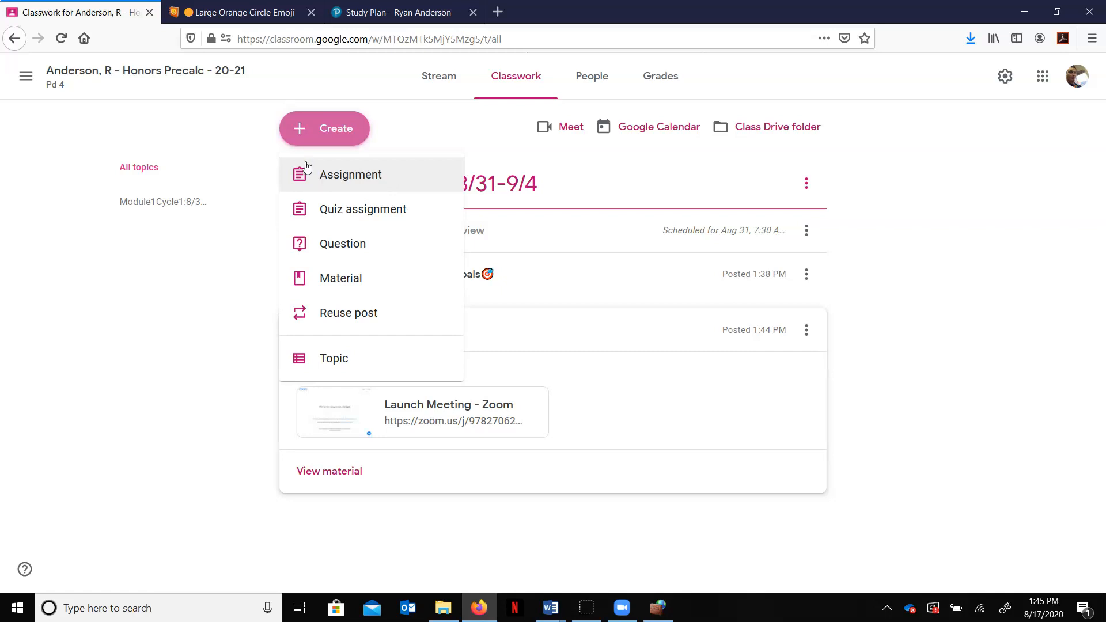
click(358, 185)
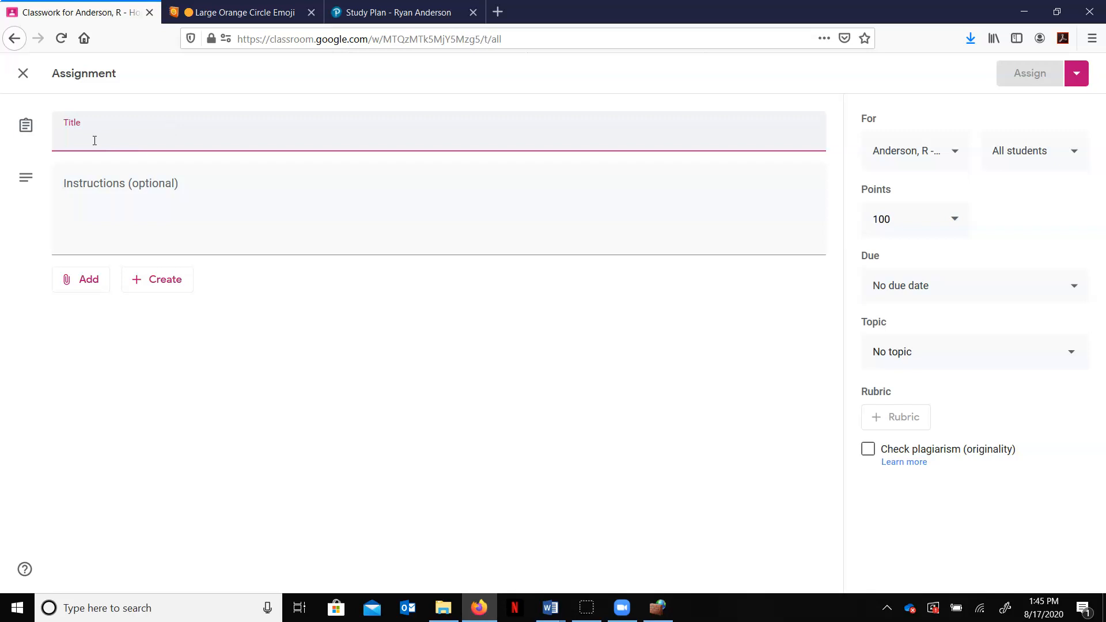
text(M1.1.1)
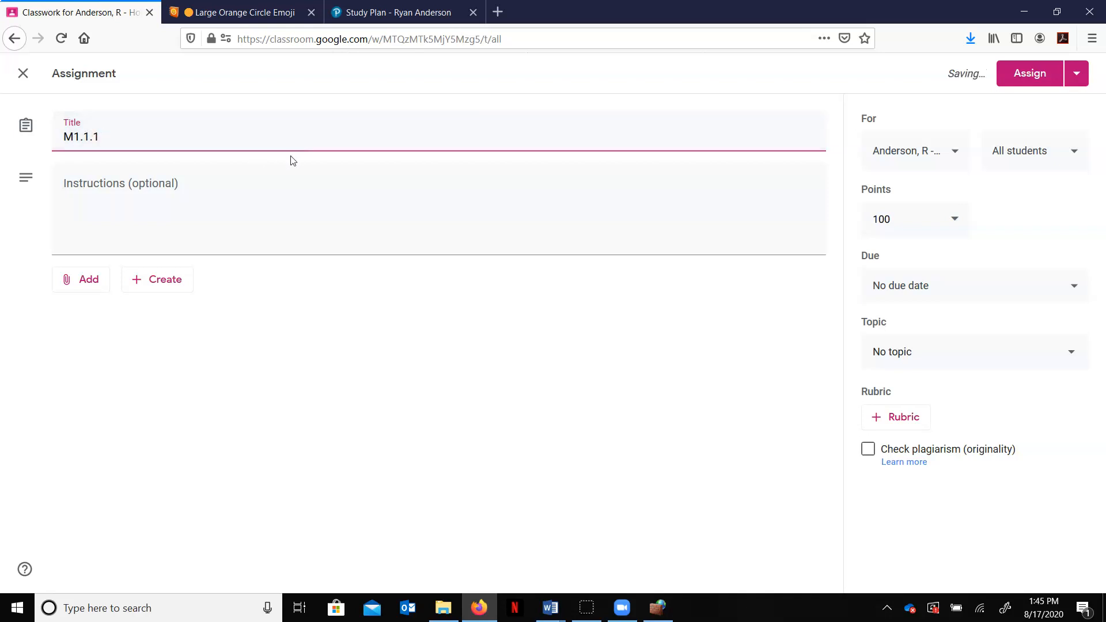
text(Practice)
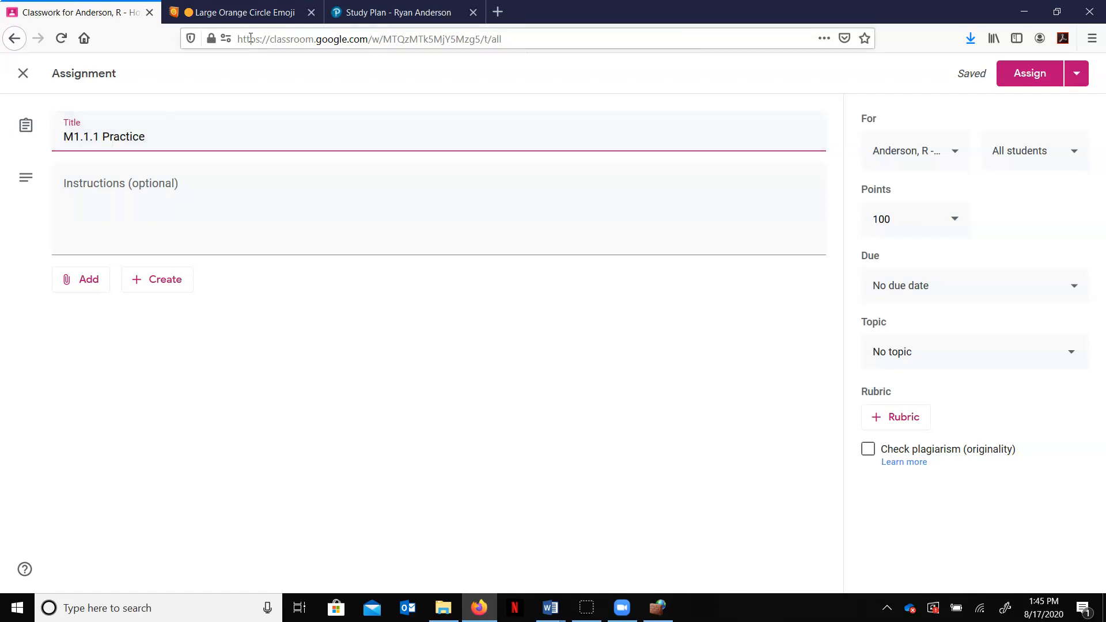
Step: Copy the Orange Circle emoji again and paste it at the start of the assignment title
click(240, 14)
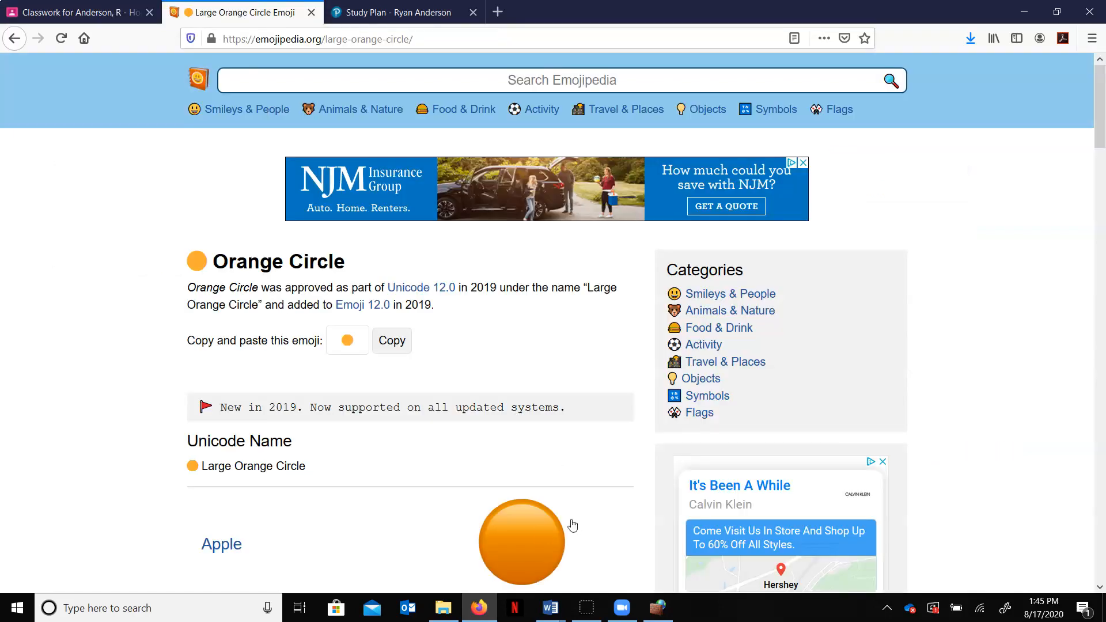
click(393, 342)
click(81, 12)
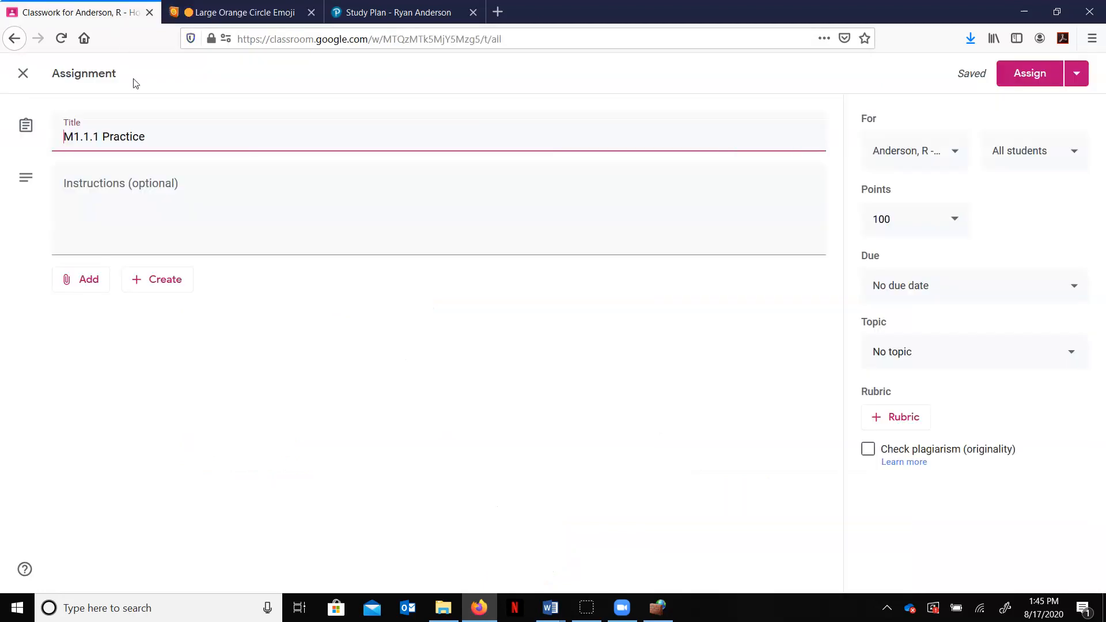
key(ctrl+v)
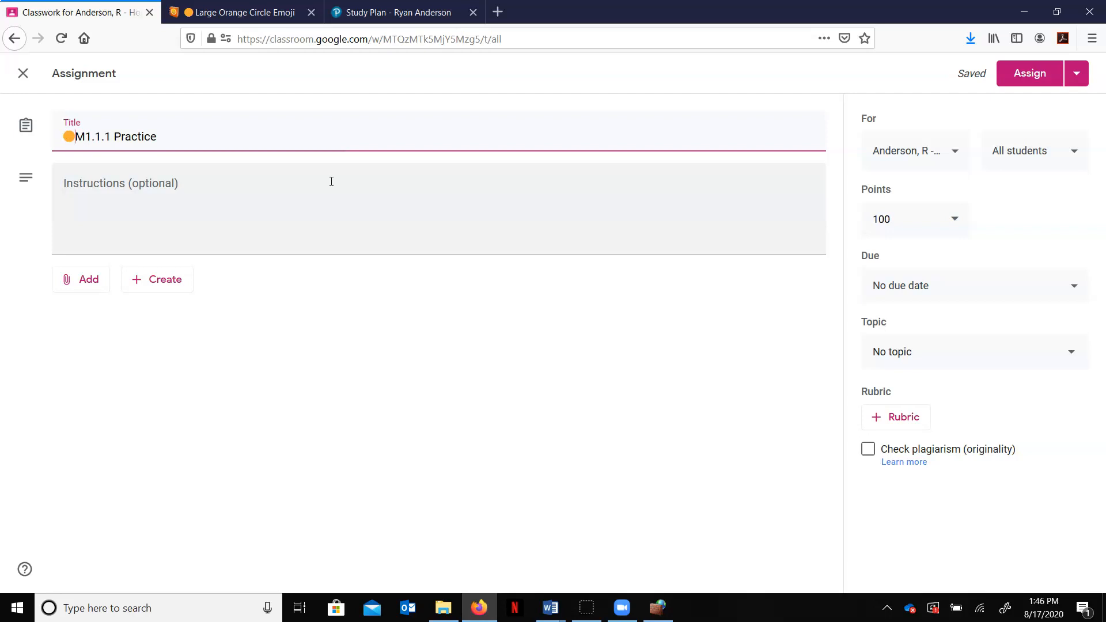
Step: Enter the instructions "Complete 1.1 Study Plan in MathXL" for the M1.1.1 Practice assignment
click(248, 192)
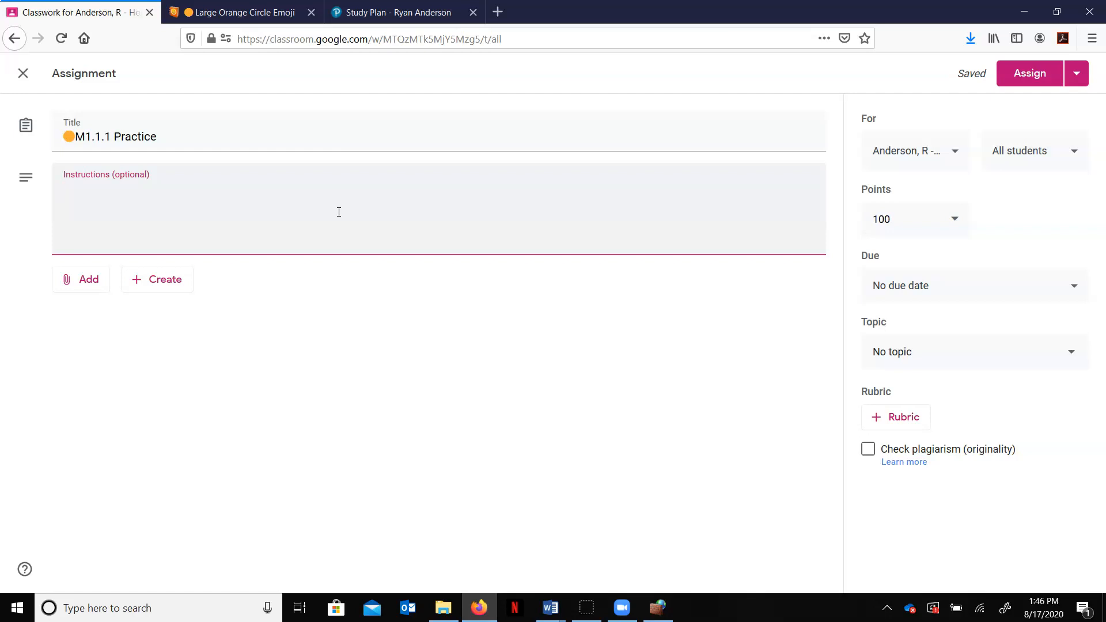
text(c)
key(BackSpace)
text(Complete 1.1 Stu)
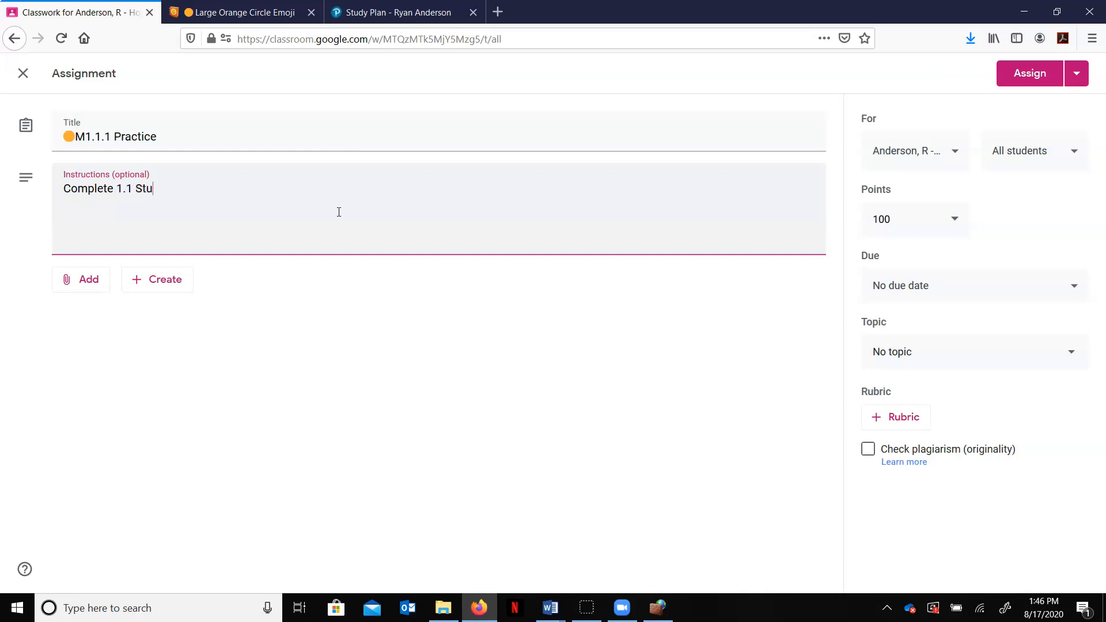
text(dy Plan in MathXL)
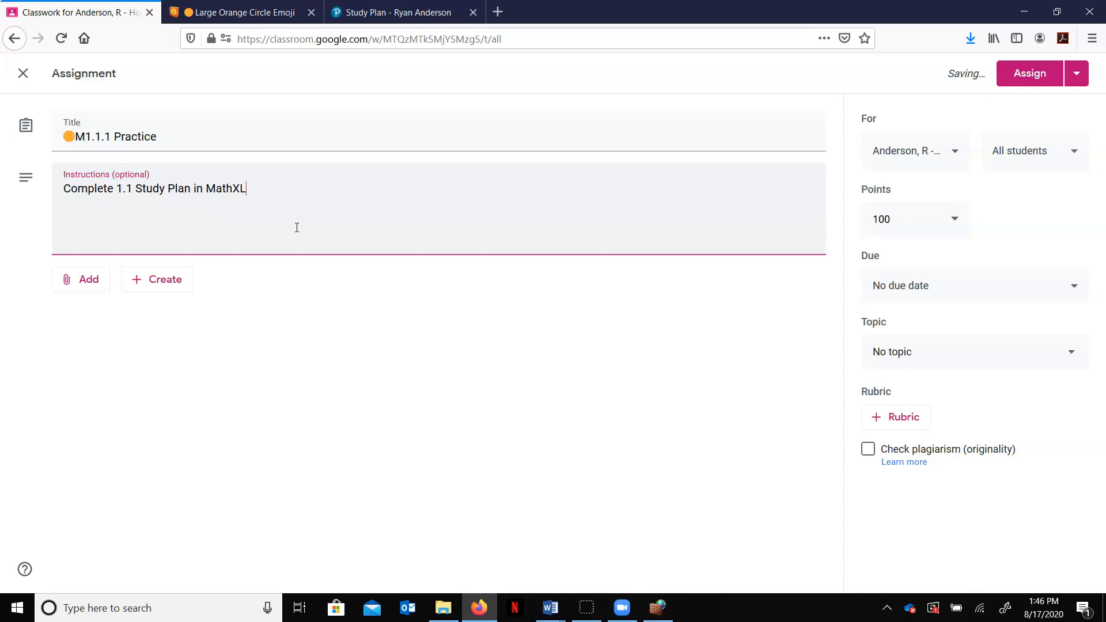
Step: Attach mathxlforschool.com as a link to the practice assignment
click(91, 280)
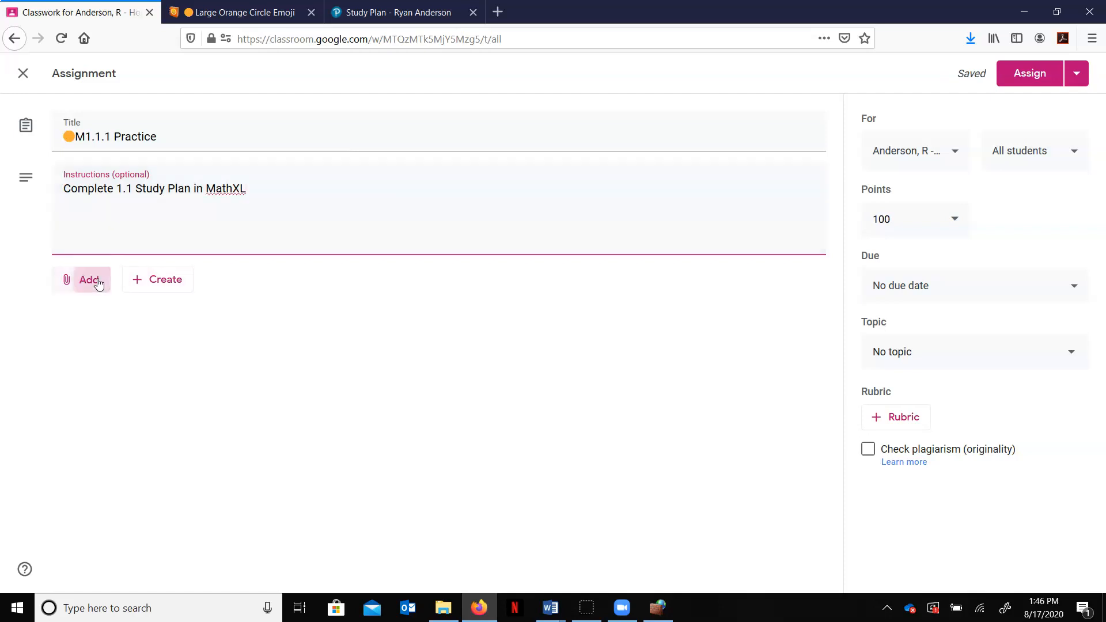
click(120, 338)
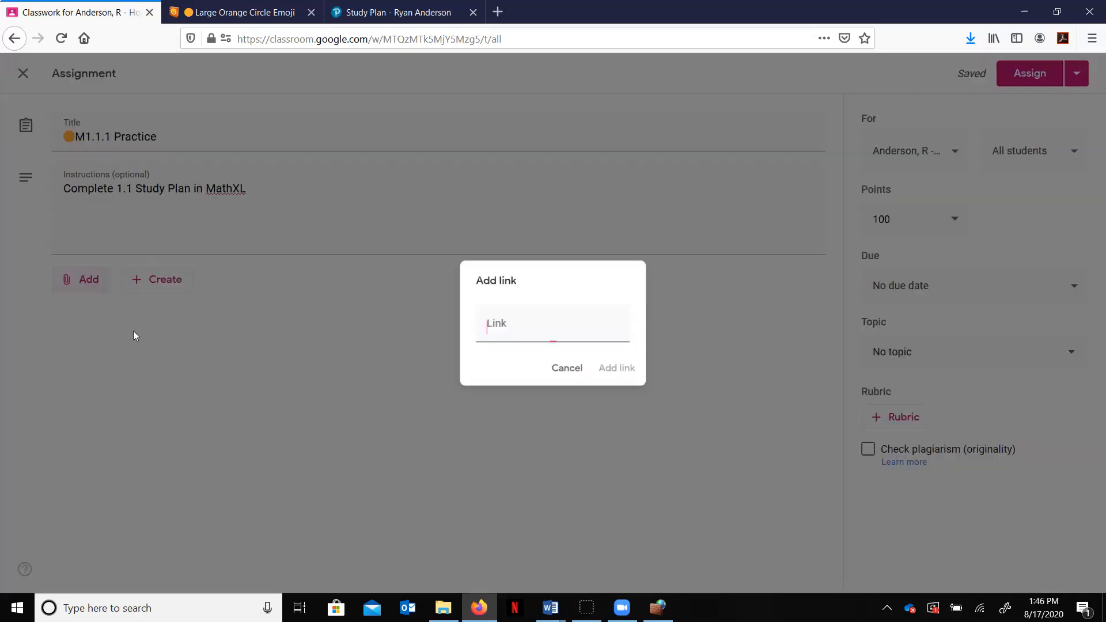
text(math)
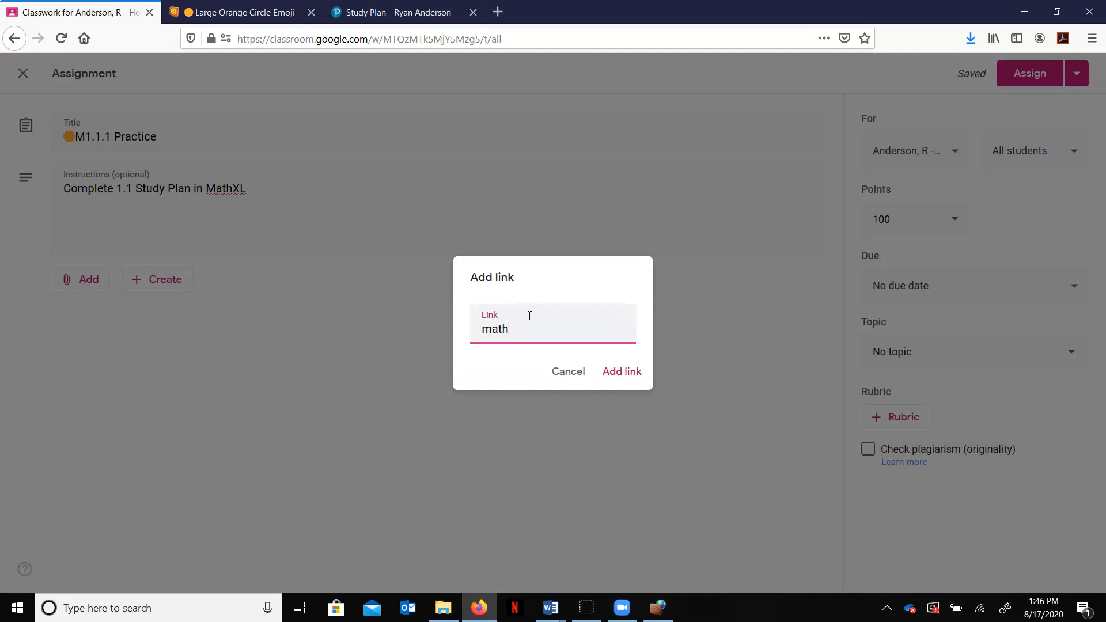
text(xlforschool.com)
click(620, 369)
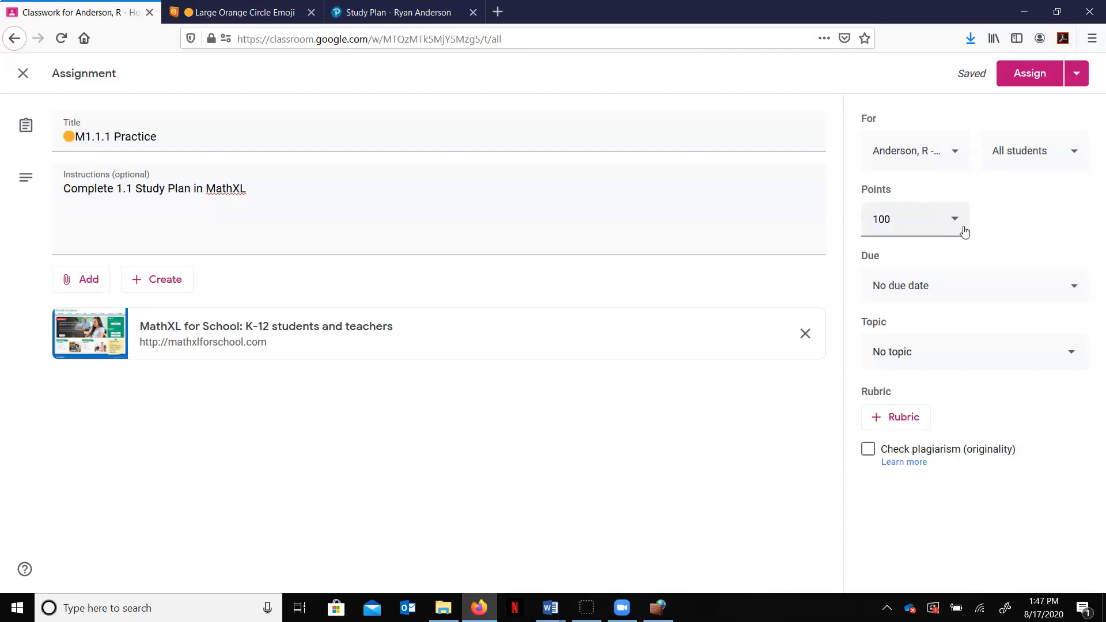
Step: Set the practice assignment to Ungraded with a due date of Aug 31, 2020
click(956, 222)
click(903, 260)
click(973, 285)
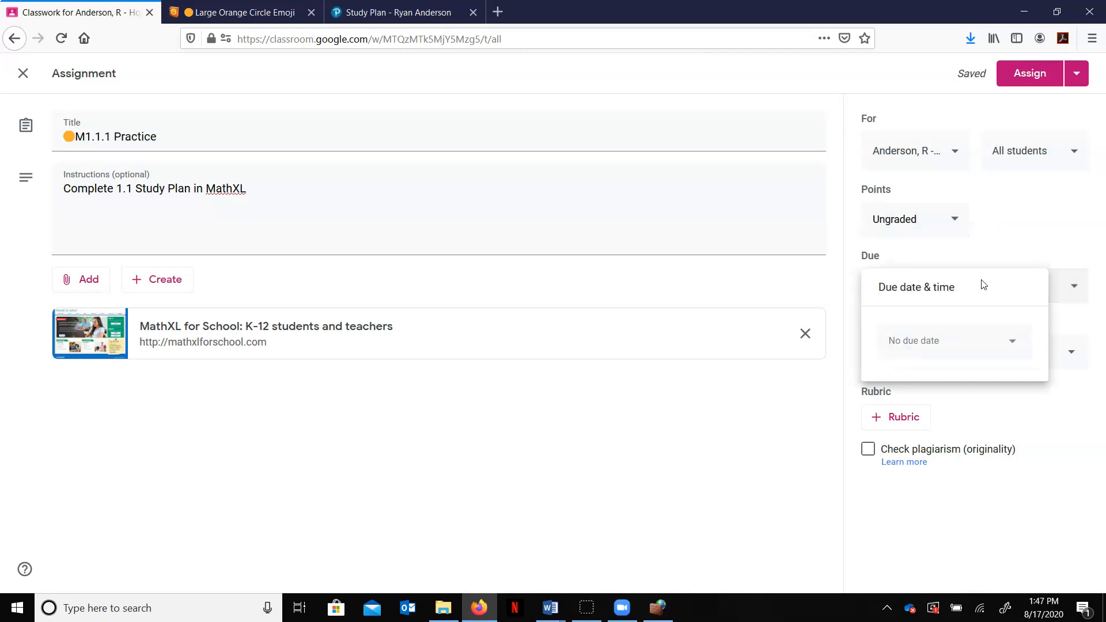
click(1015, 343)
click(924, 525)
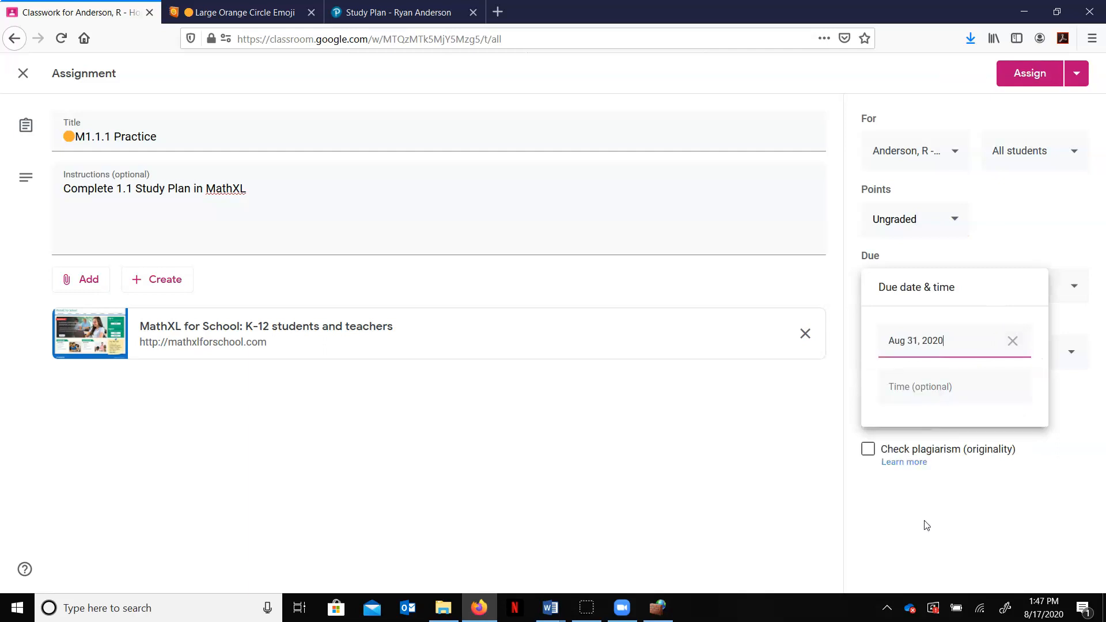
click(1010, 262)
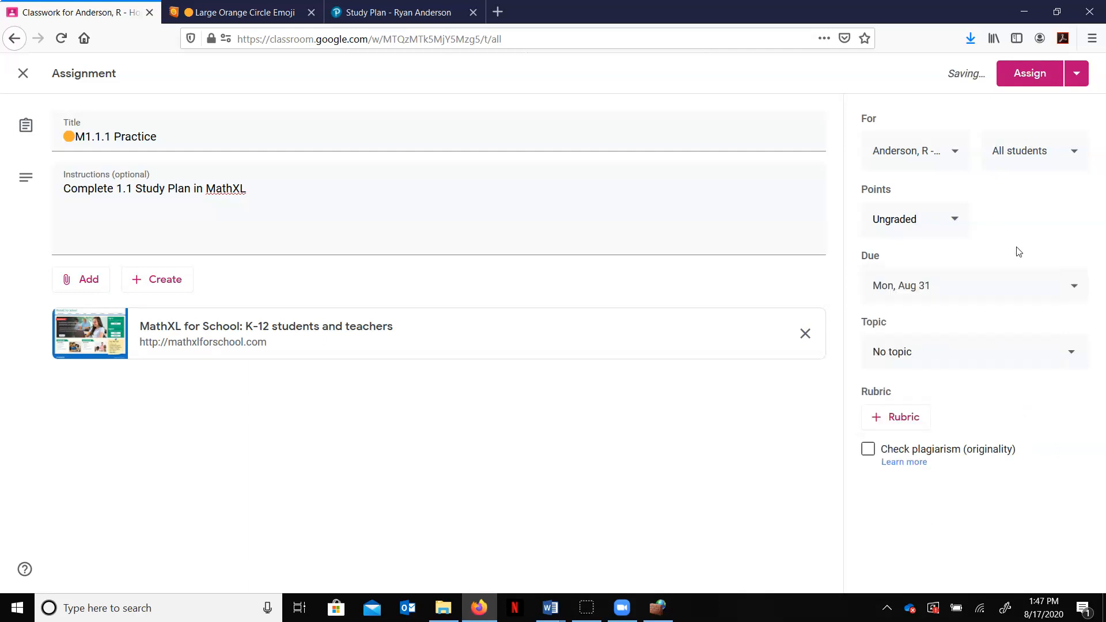
click(1021, 302)
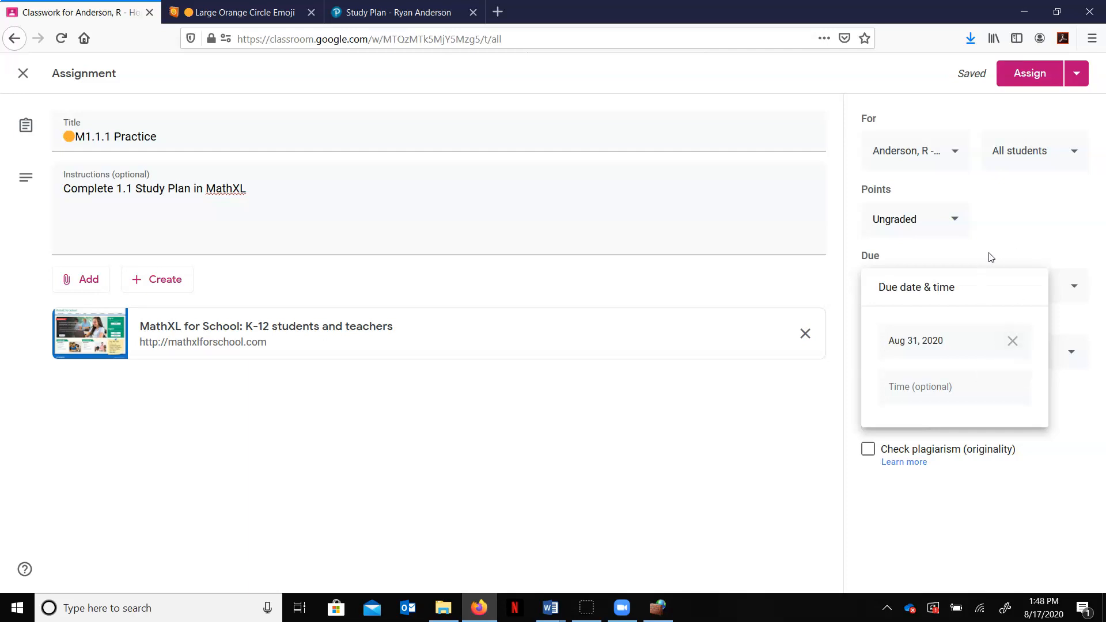
click(1013, 259)
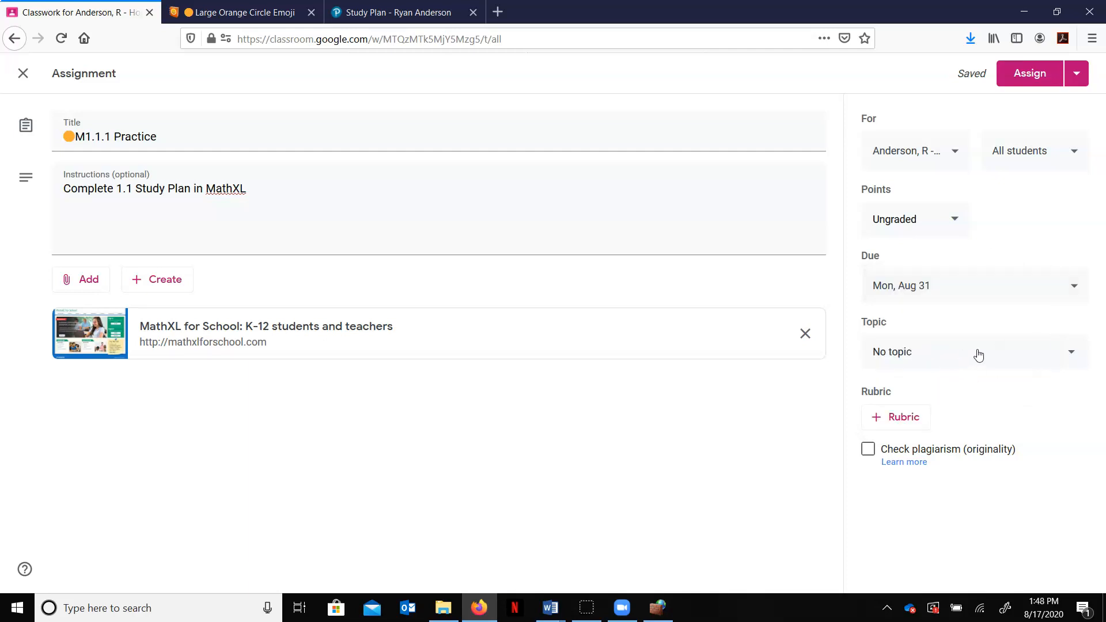
Step: Put the practice assignment in the Module1Cycle1:8/31-9/4 topic and assign it
click(920, 354)
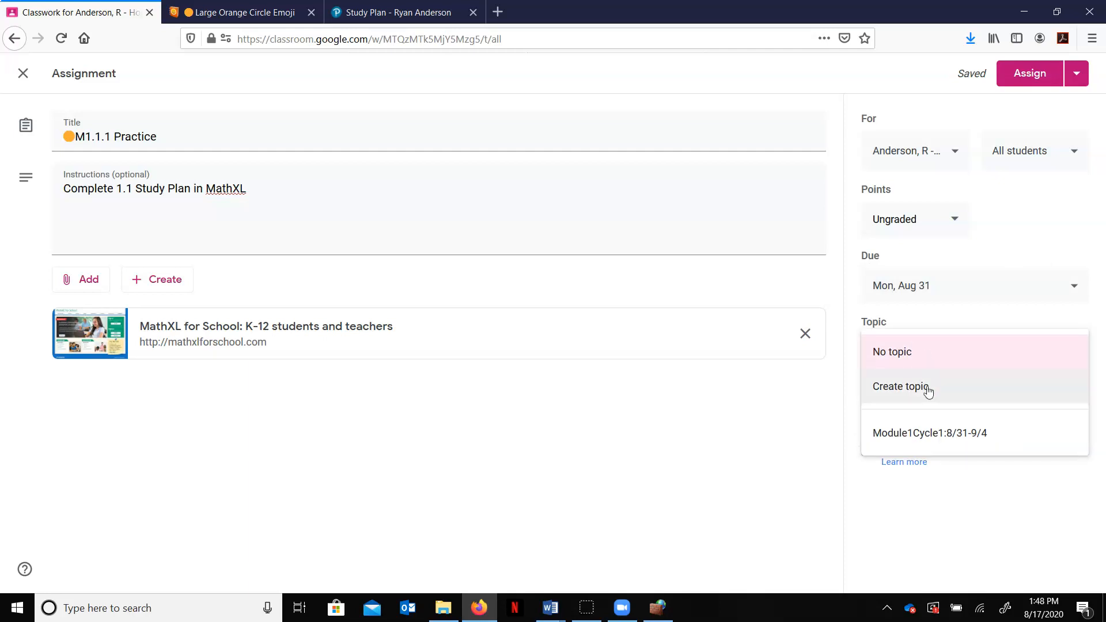
click(926, 439)
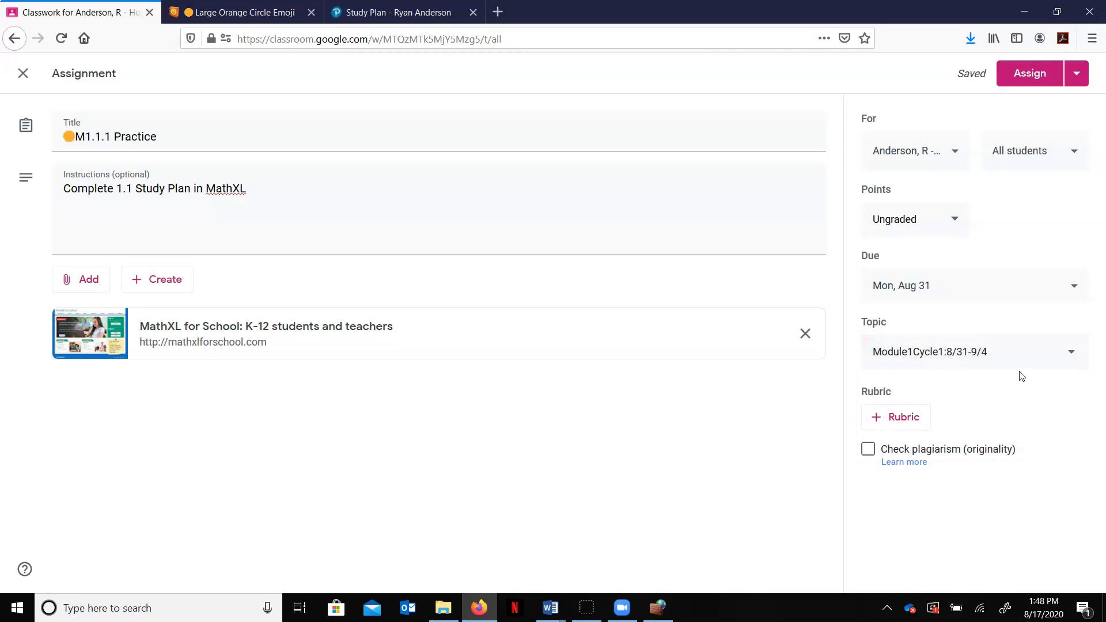
click(1032, 74)
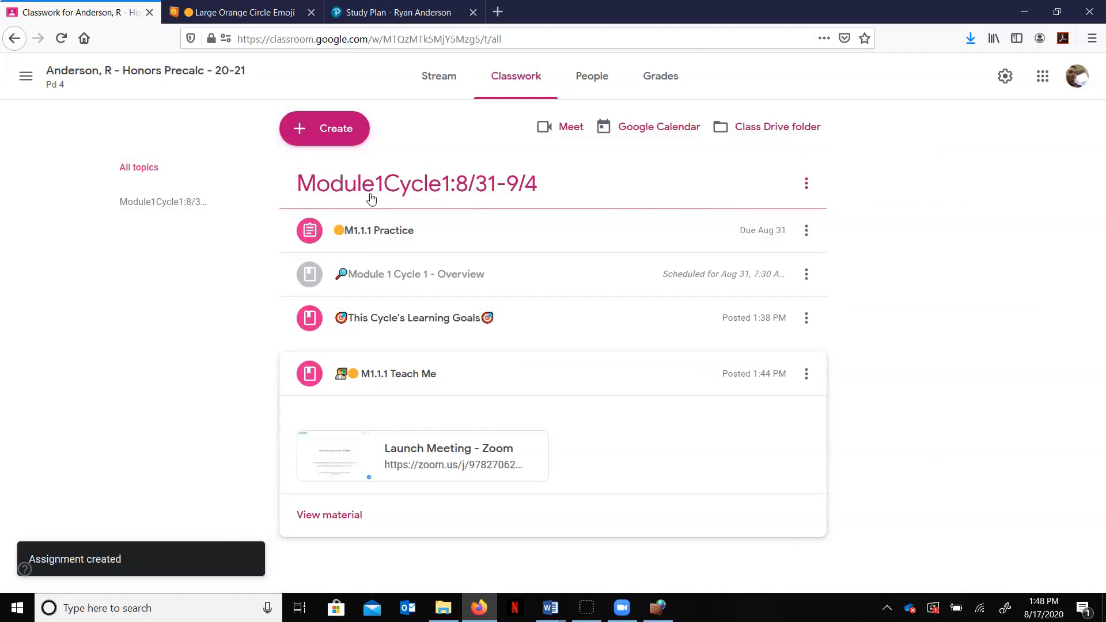
Step: Move the M1.1.1 Practice assignment below the M1.1.1 Teach Me post and check both posts' contents
drag(401, 232, 405, 412)
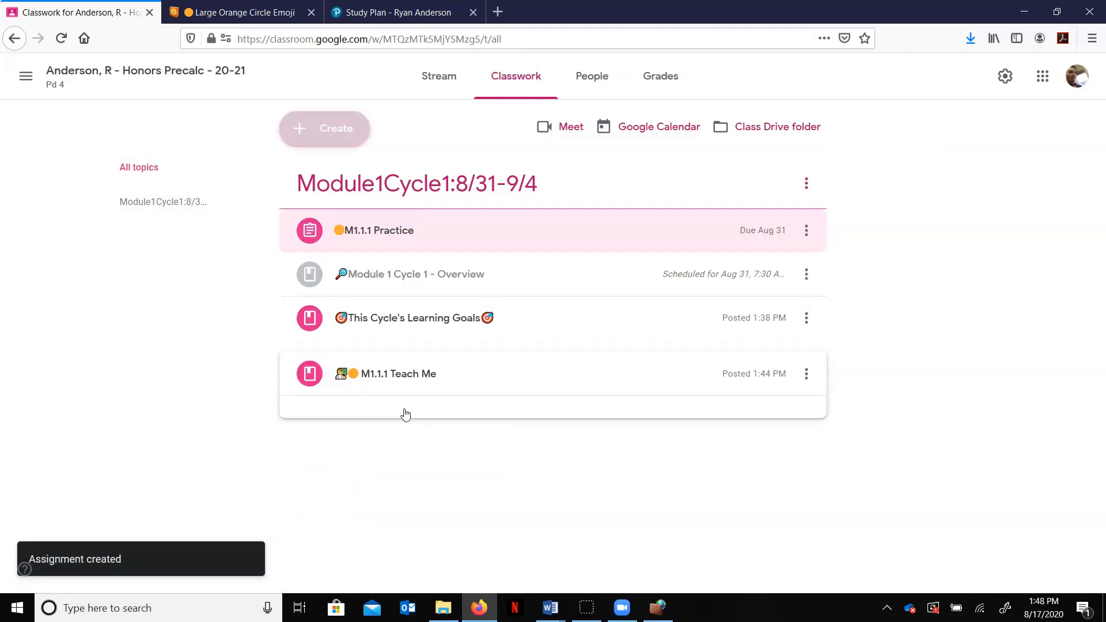
drag(506, 229, 469, 365)
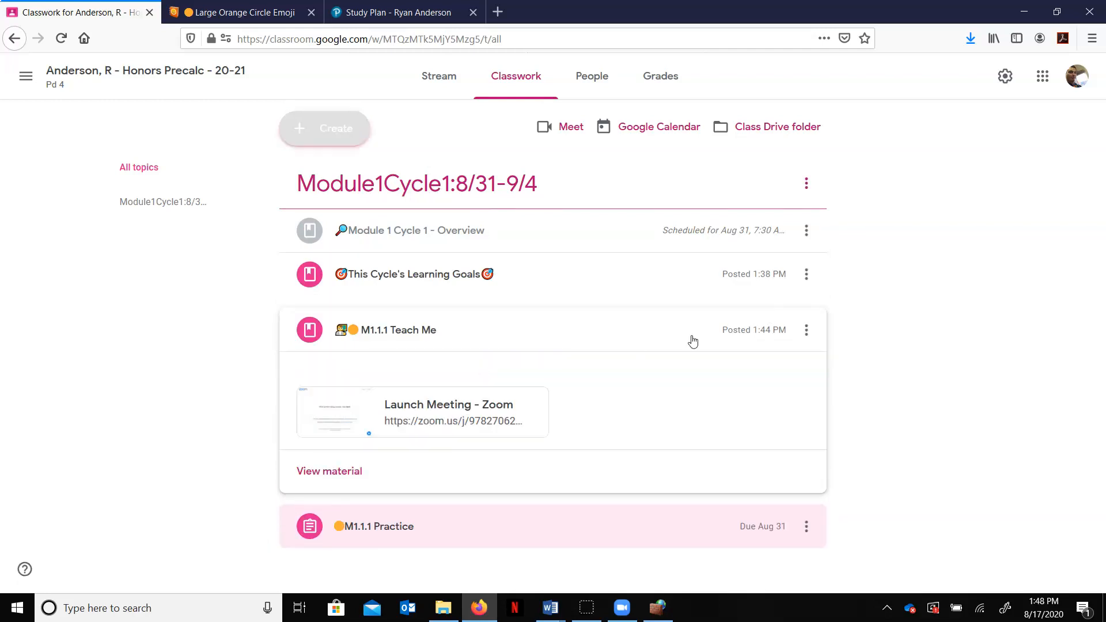
click(613, 326)
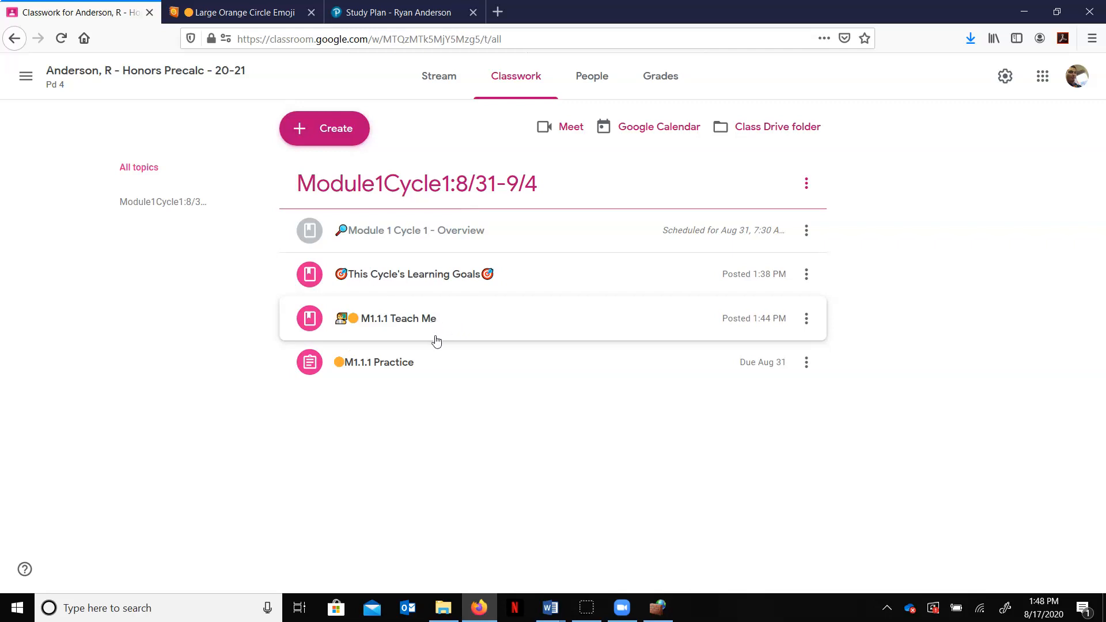
click(360, 326)
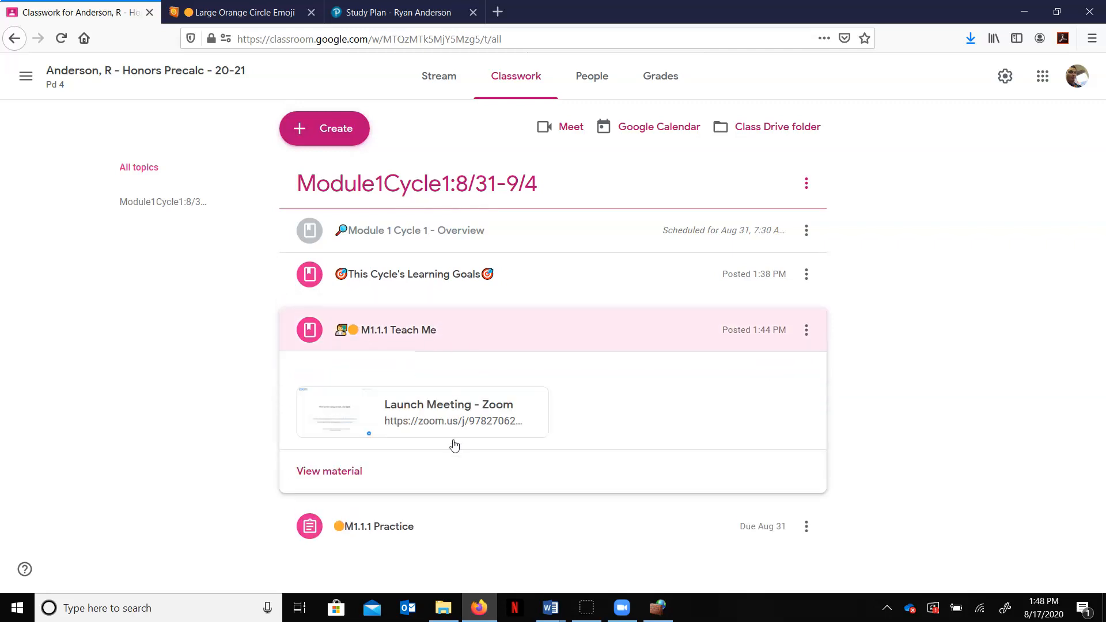
click(476, 343)
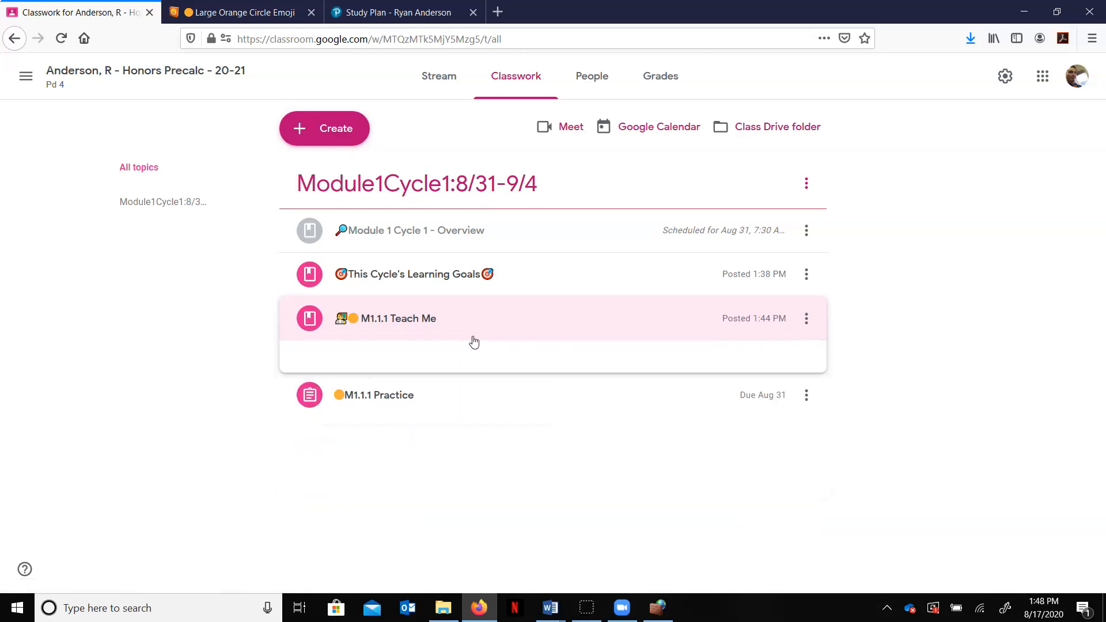
click(435, 378)
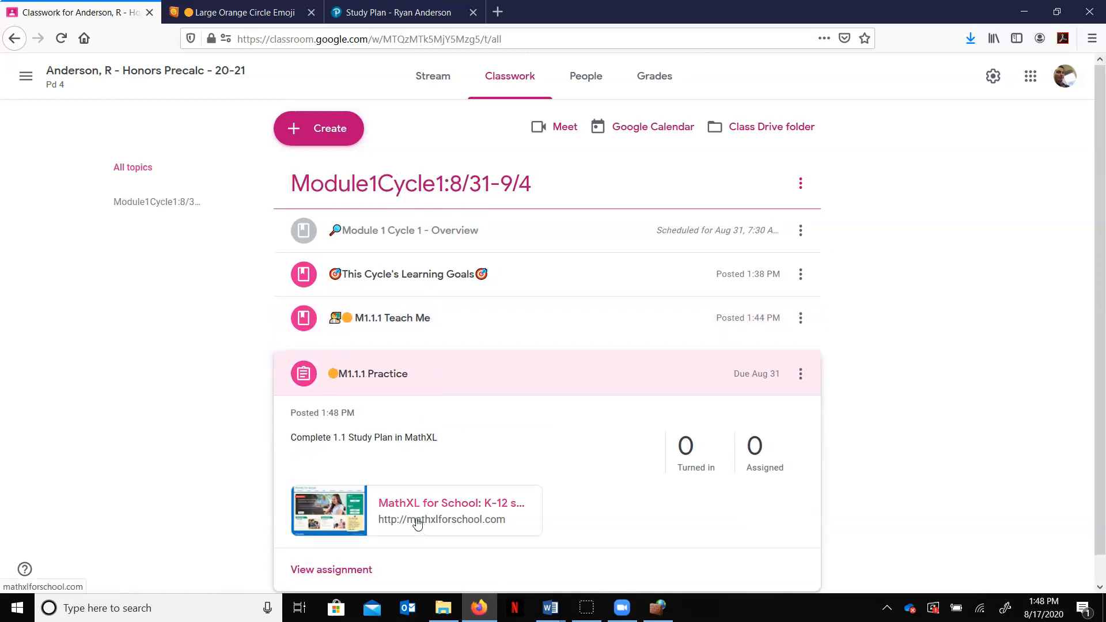
click(514, 378)
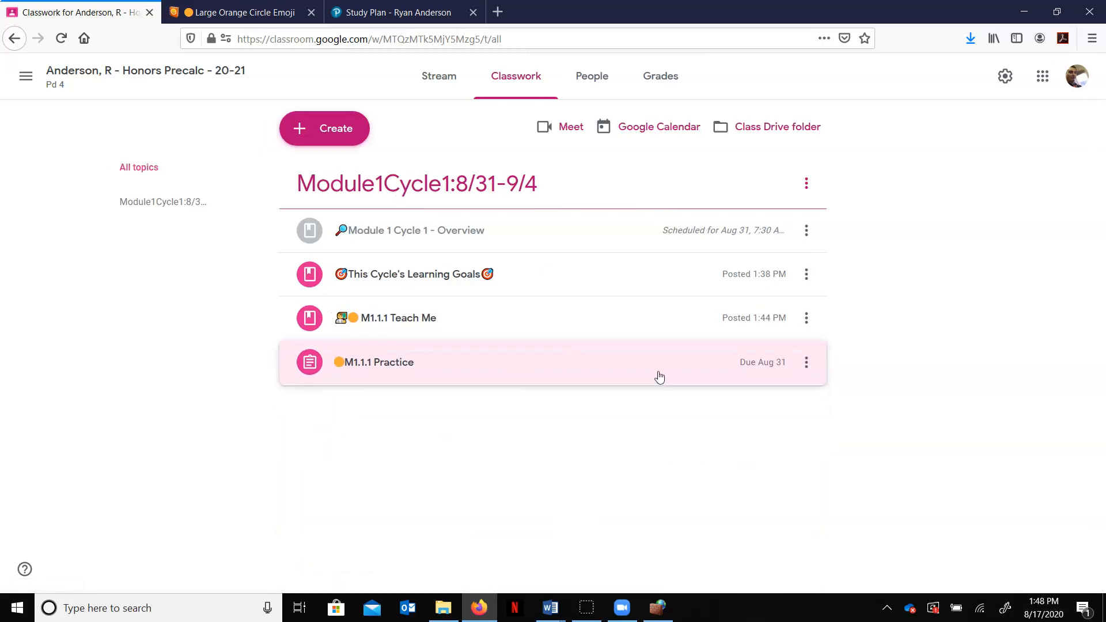
Step: Create a new assignment titled with the Orange Circle emoji followed by M1.1.1 Assignment
click(329, 128)
click(390, 188)
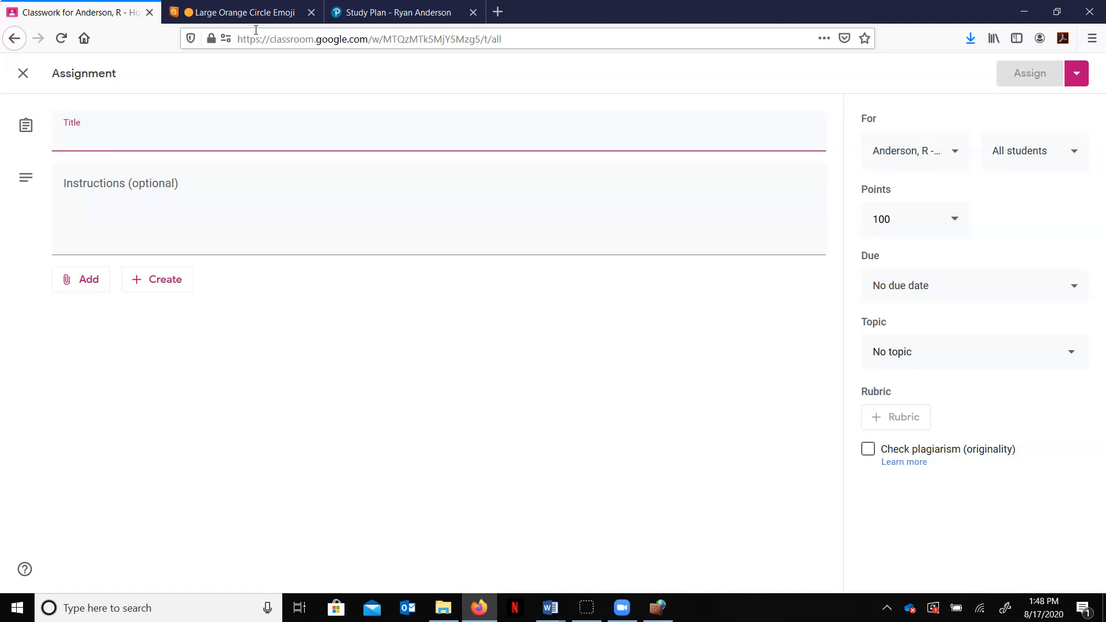
click(236, 13)
click(398, 341)
click(115, 12)
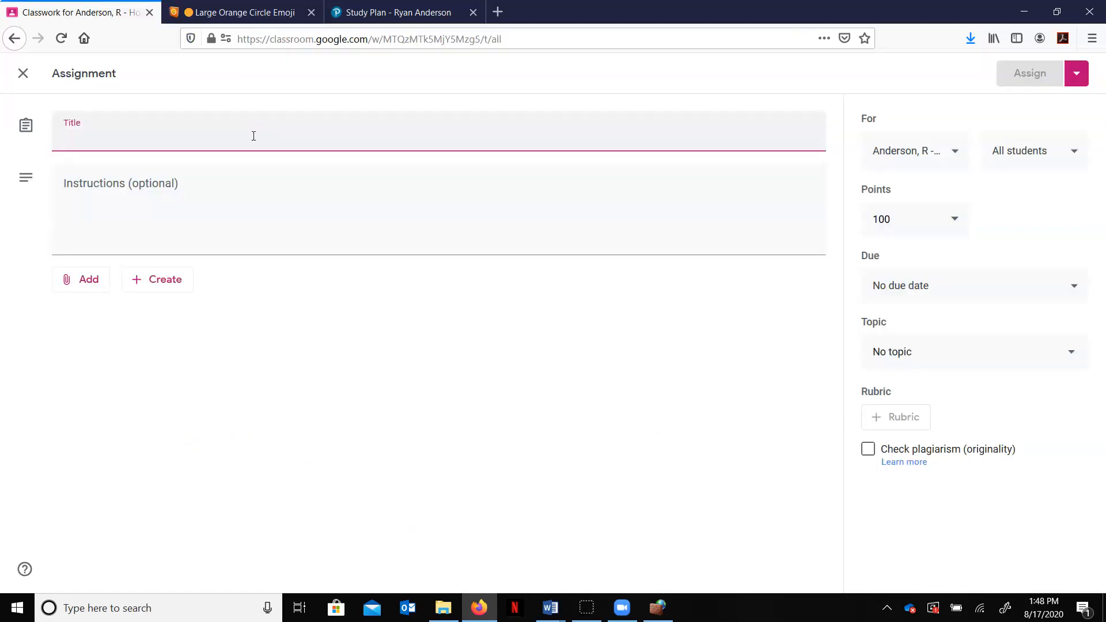
key(ctrl+v)
text(M1.1)
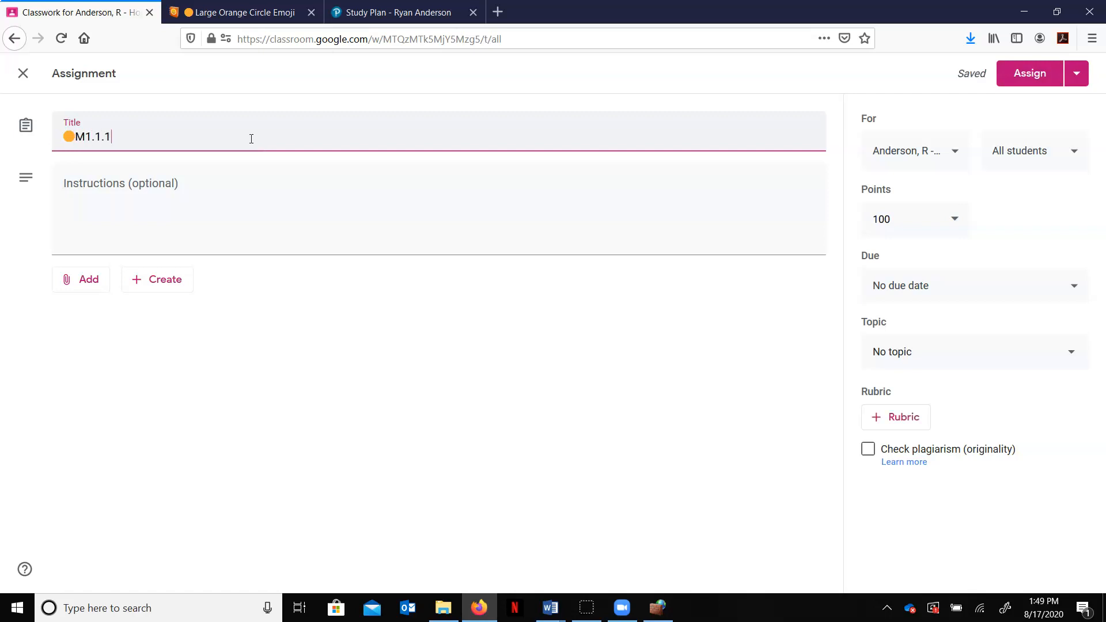
text(.1 Assignment)
Step: Enter the instructions "Complete the quiz me section 1.1 on MathXL" for the new assignment
click(216, 206)
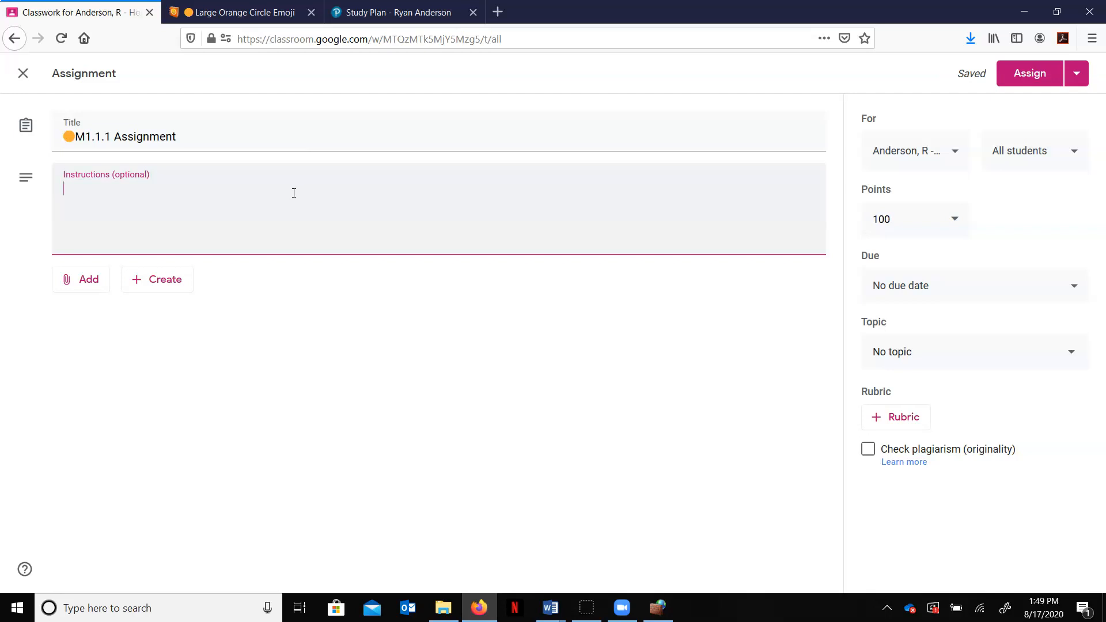
text(Complete the)
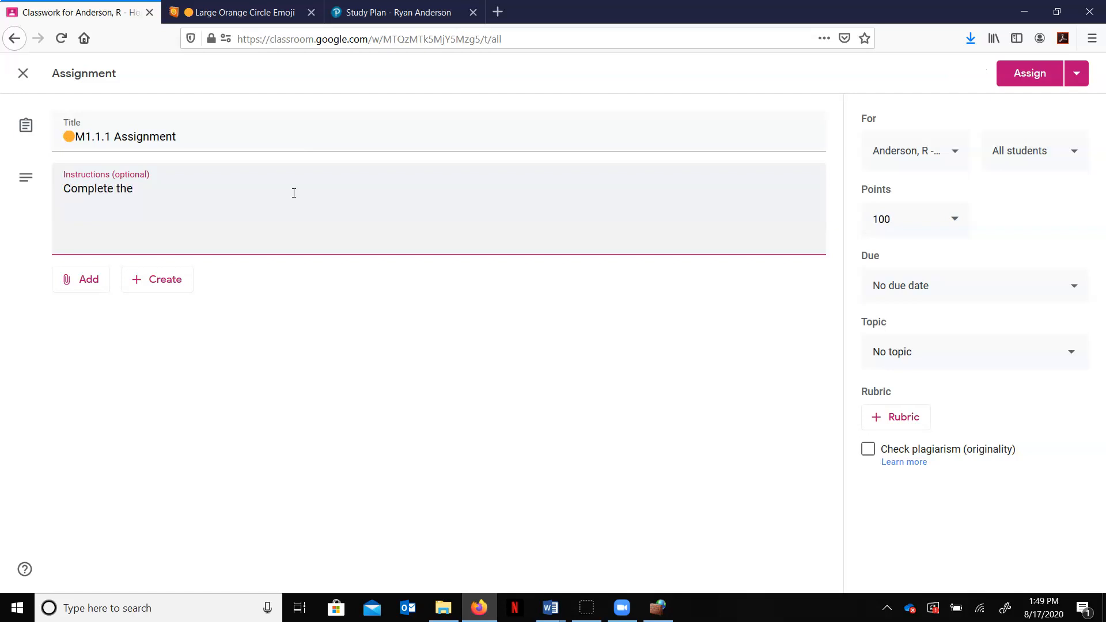
text( quiz me section 1.1 on M)
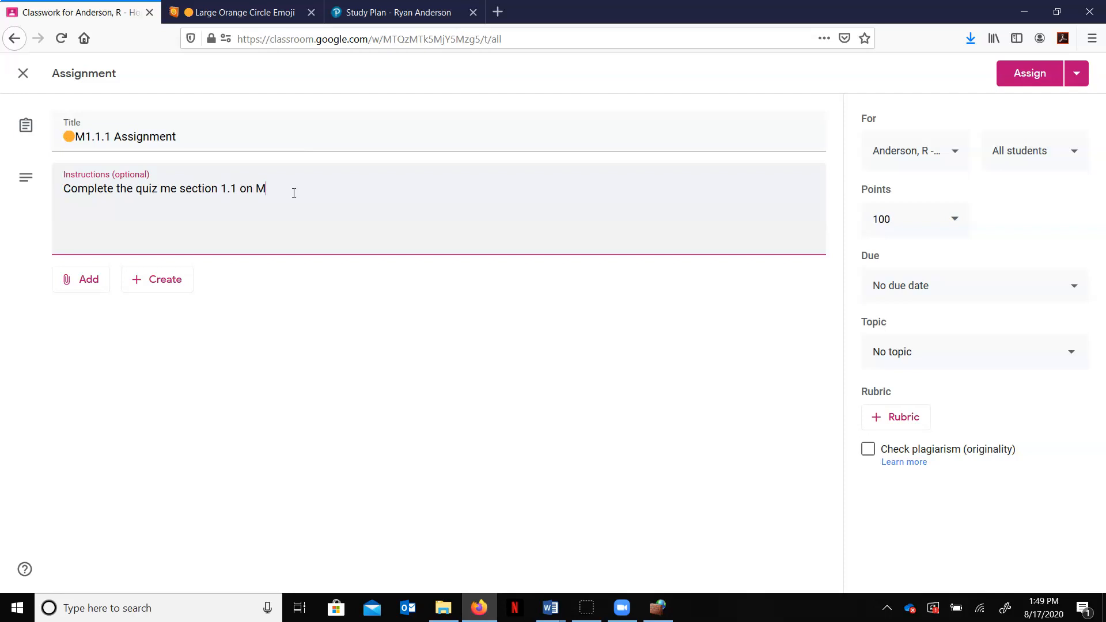
text(athXL)
Step: Attach mathxlforschool.com as a link to the M1.1.1 Assignment
click(87, 288)
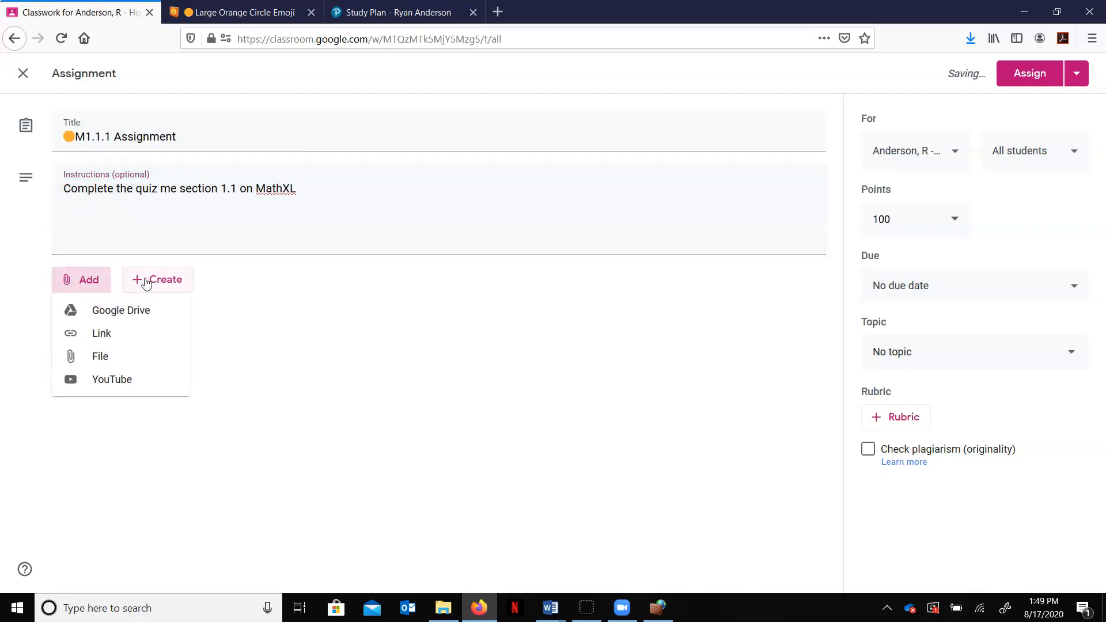
click(132, 336)
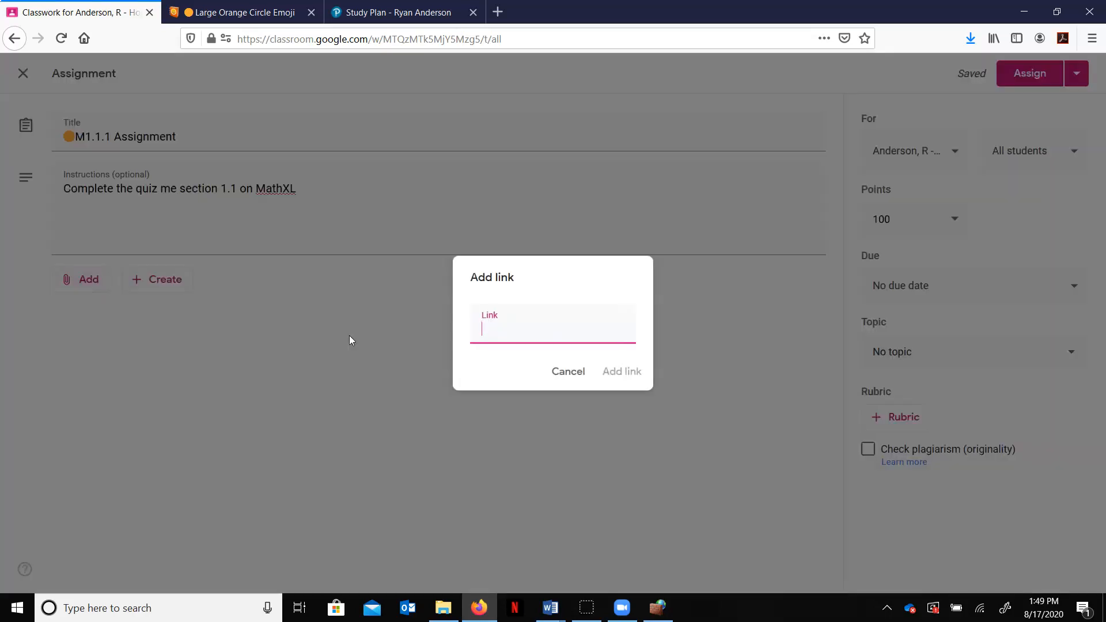
text(mathxlforschool.com)
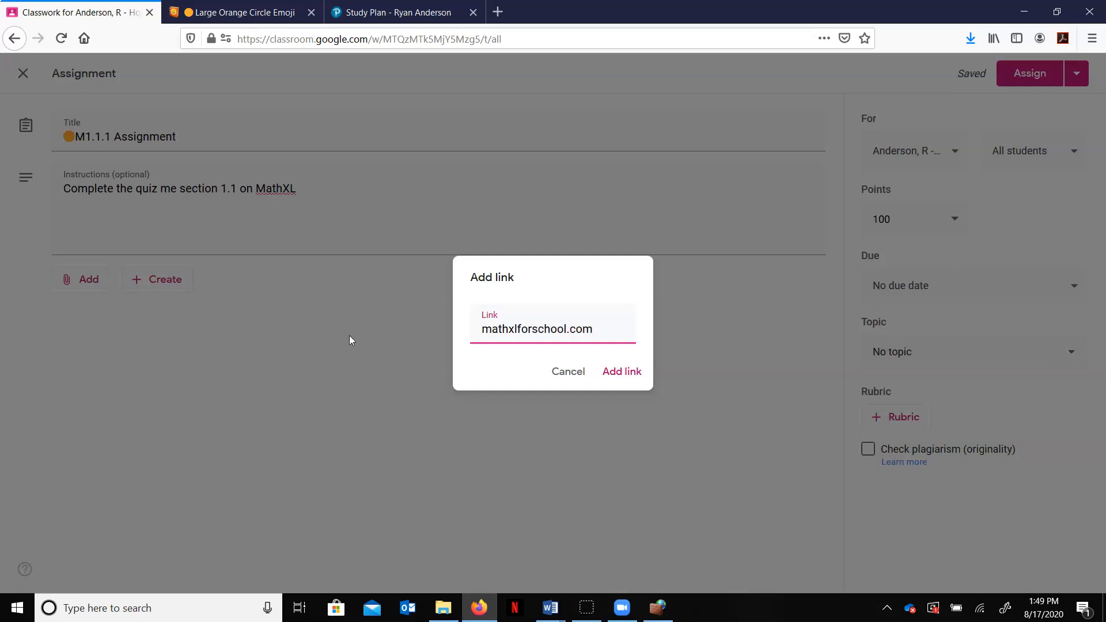
click(624, 377)
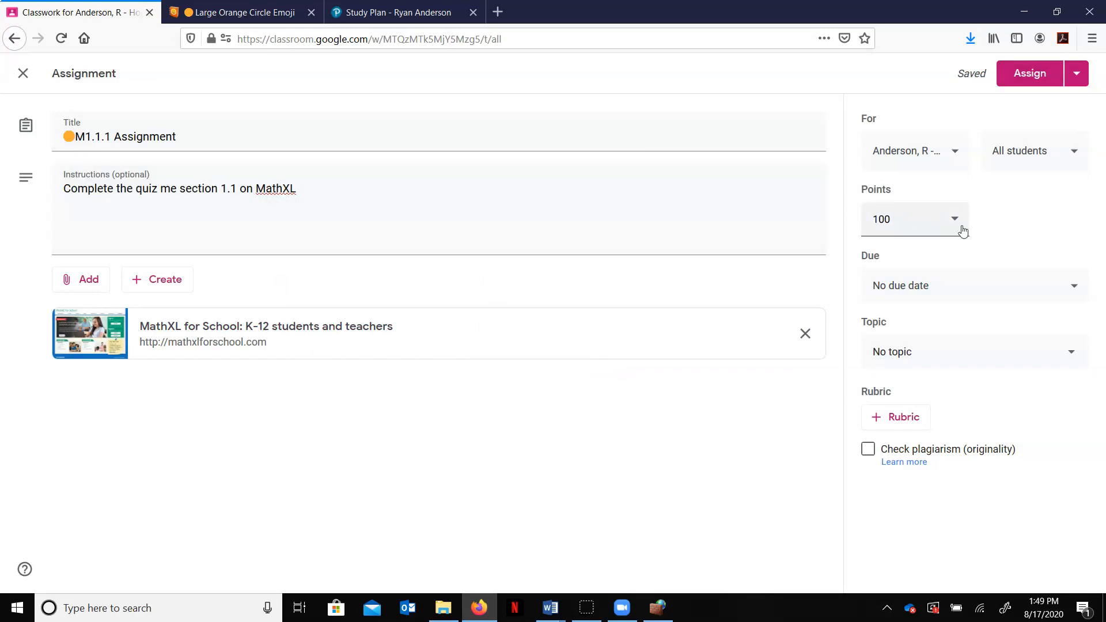
Step: Set the M1.1.1 Assignment's points to 5
drag(884, 219, 873, 220)
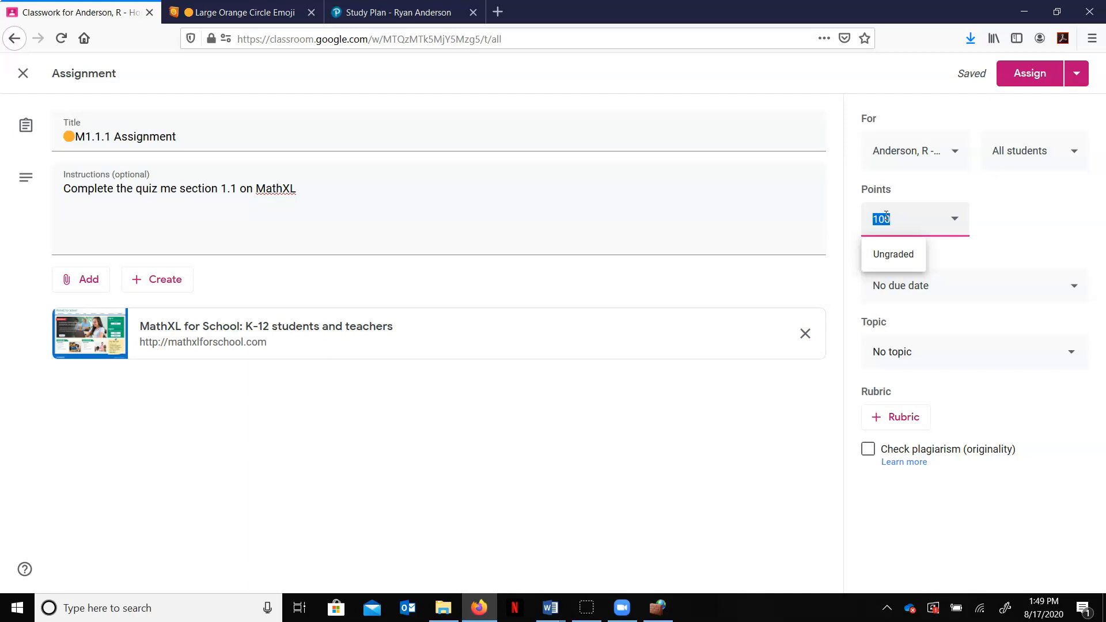
text(5)
click(985, 219)
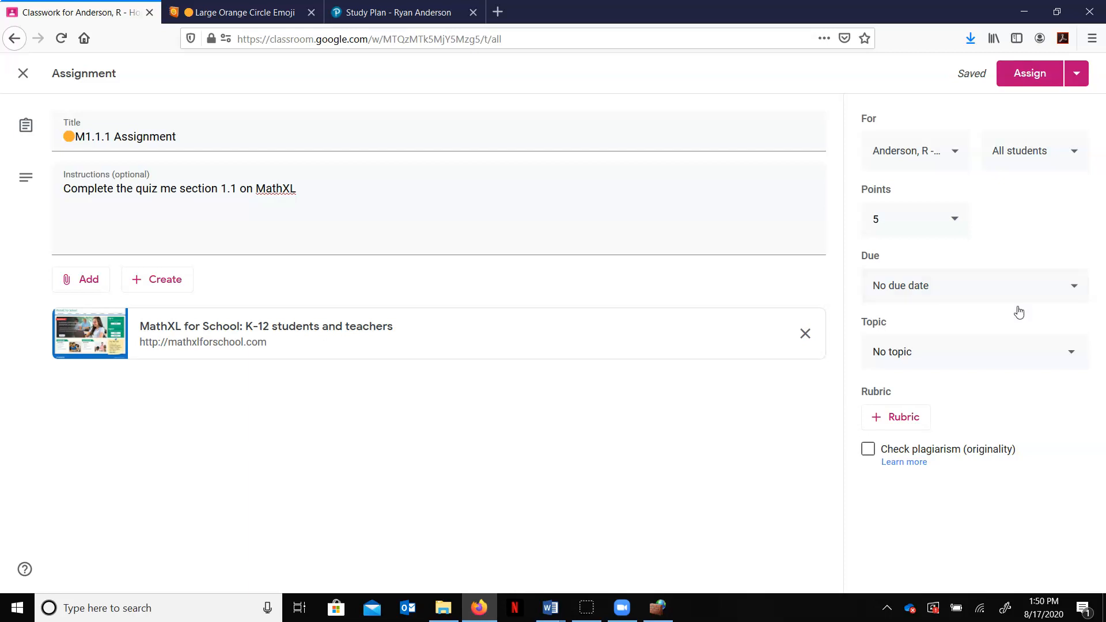
Step: Set the assignment's due date to Monday, August 31
click(1057, 295)
click(991, 353)
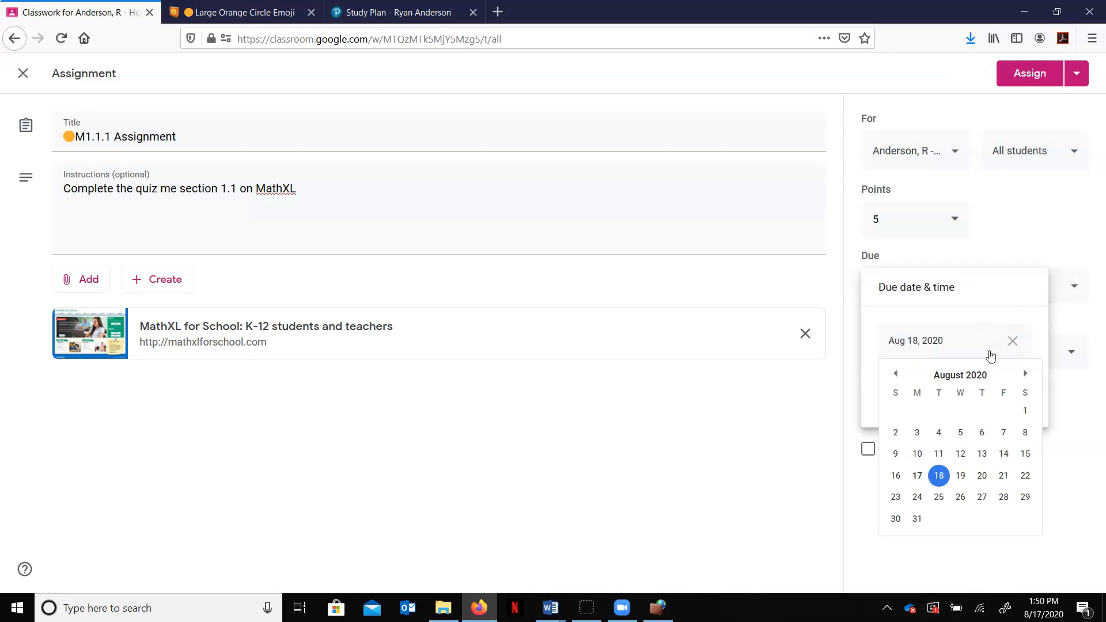
click(918, 519)
click(975, 245)
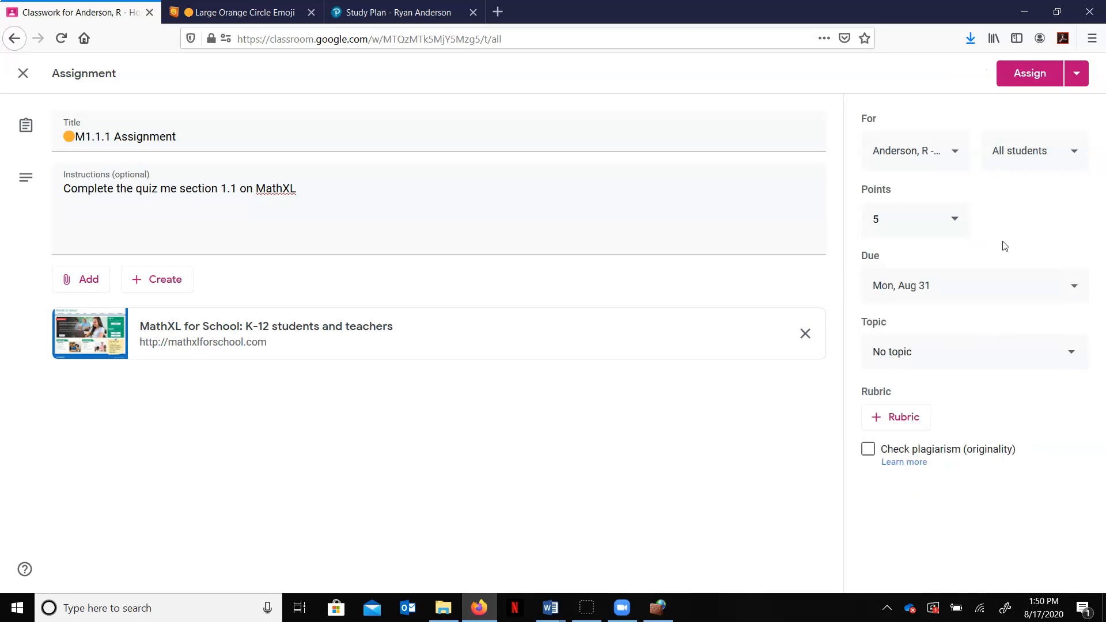
Step: Assign it under the Module1Cycle1:8/31-9/4 topic and move it below the M1.1.1 Practice post
click(951, 353)
click(939, 442)
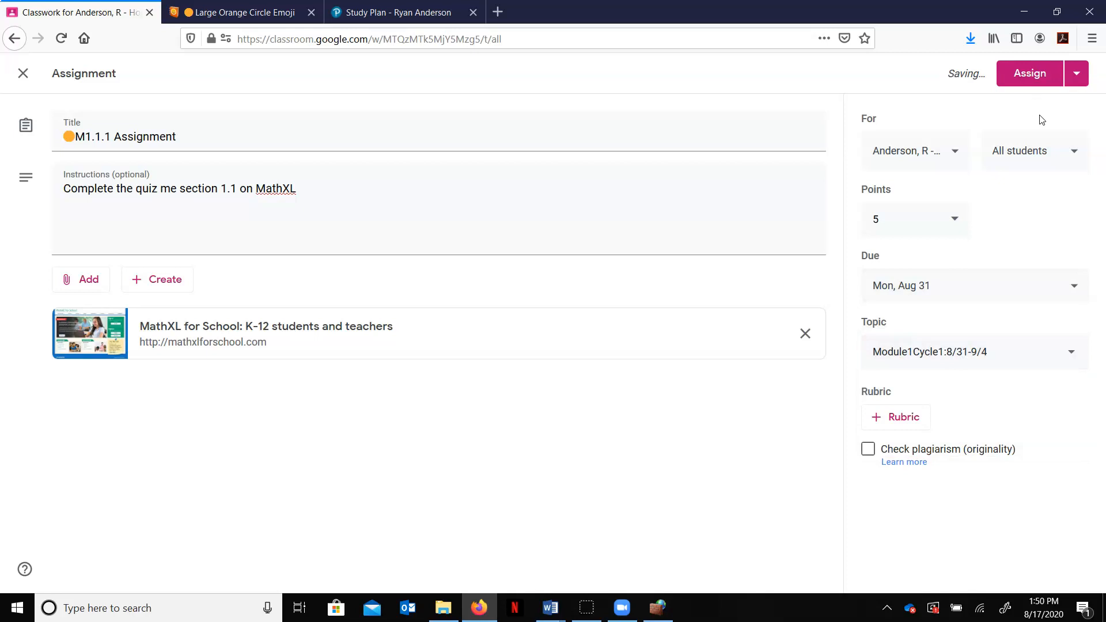
click(1026, 81)
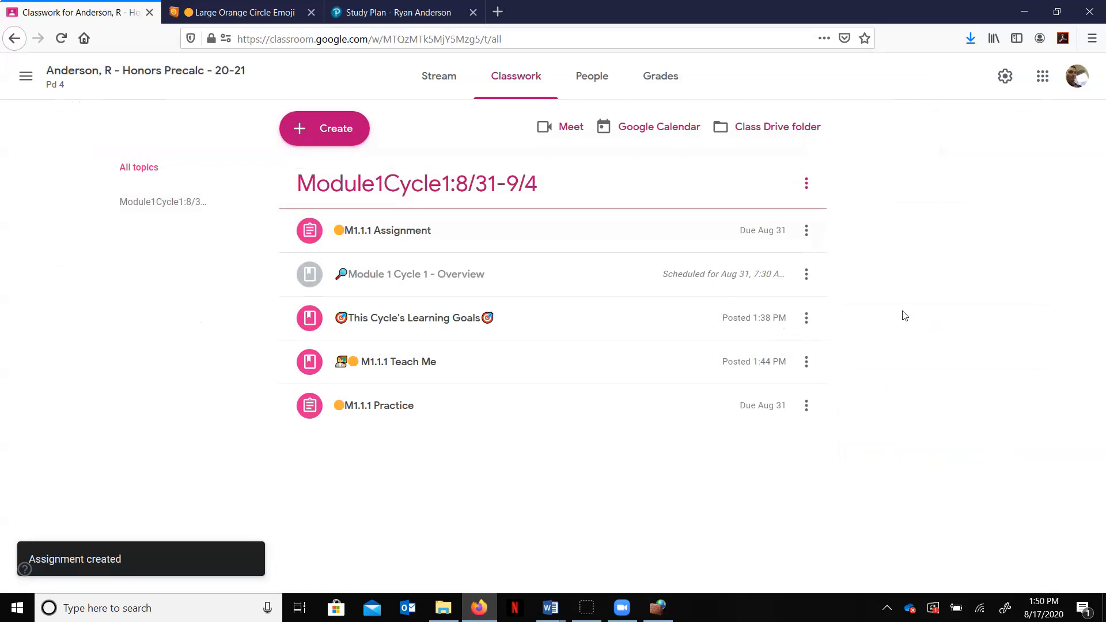
drag(440, 235, 442, 415)
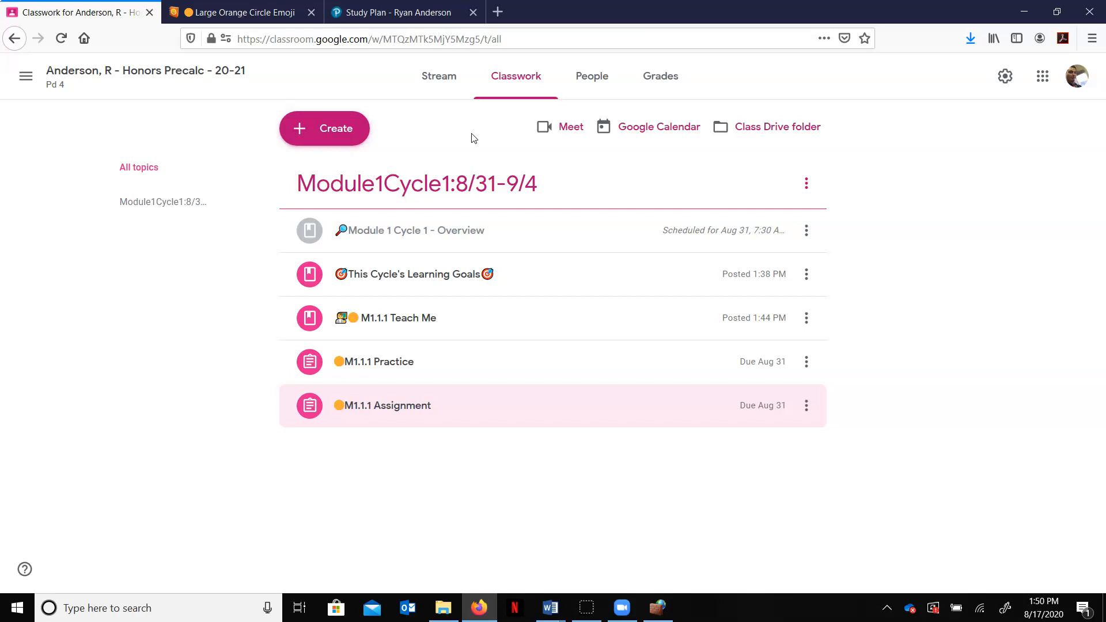
Step: Create a new assignment and paste the Orange Circle emoji from Emojipedia into its title
click(345, 122)
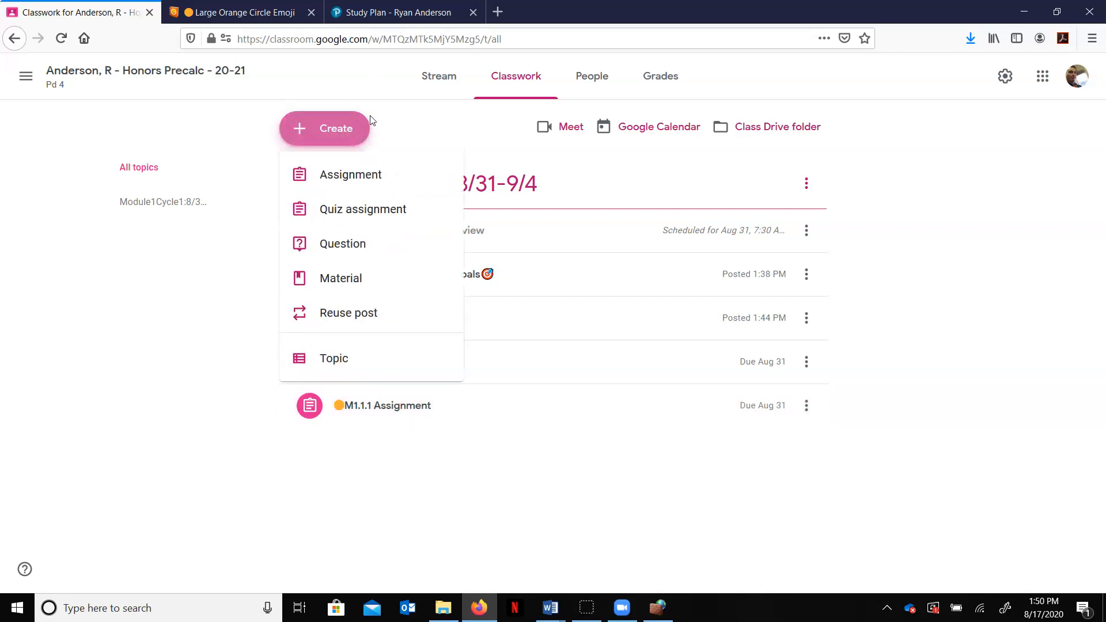
click(352, 182)
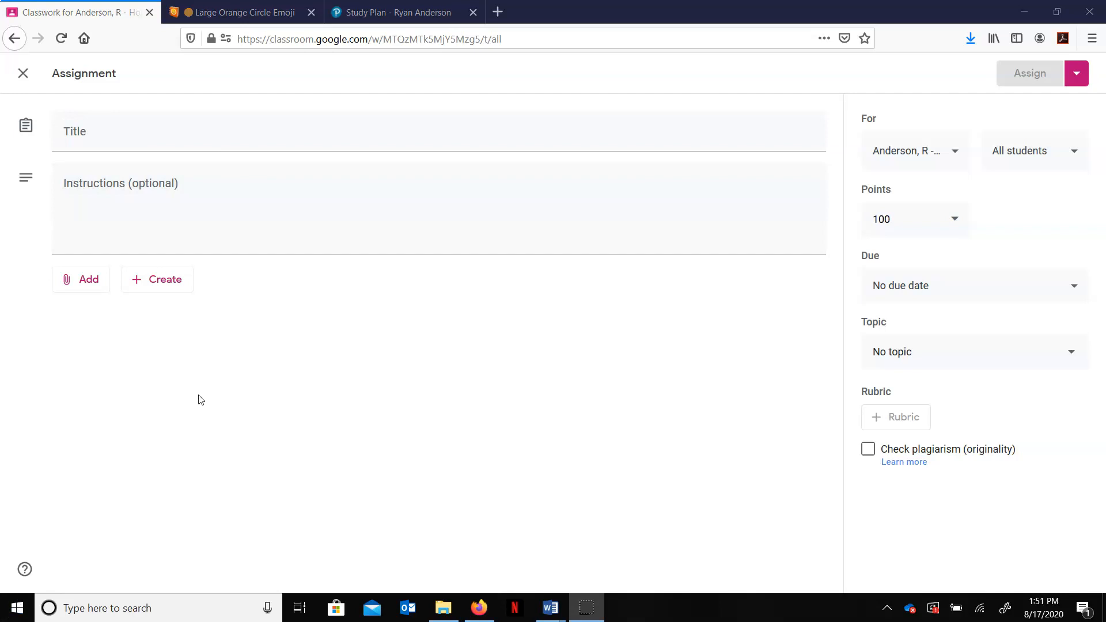
click(247, 140)
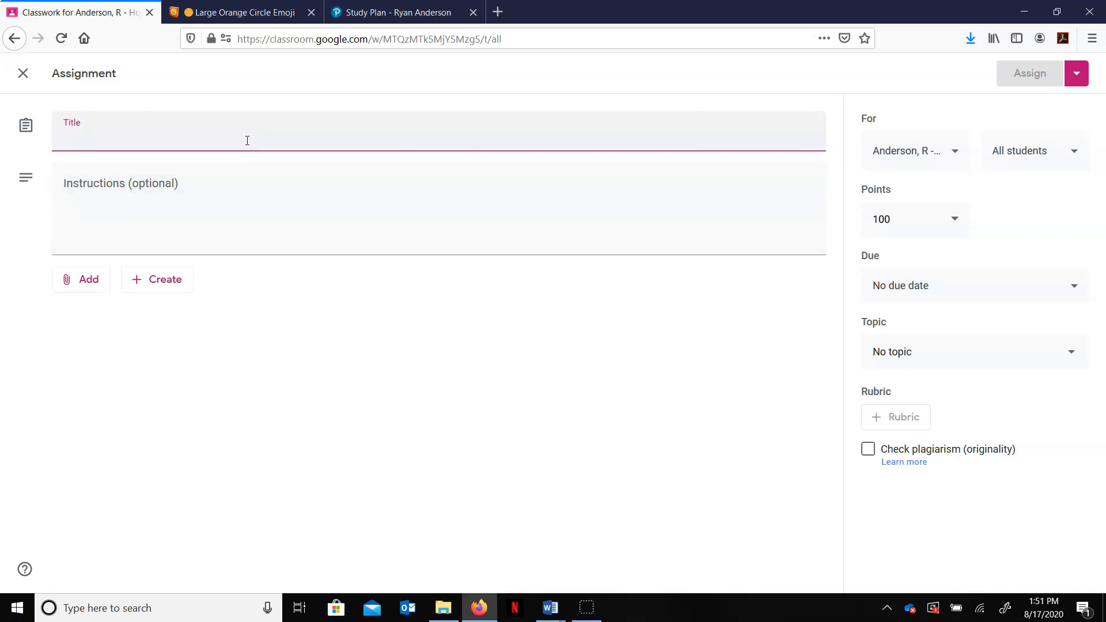
click(278, 18)
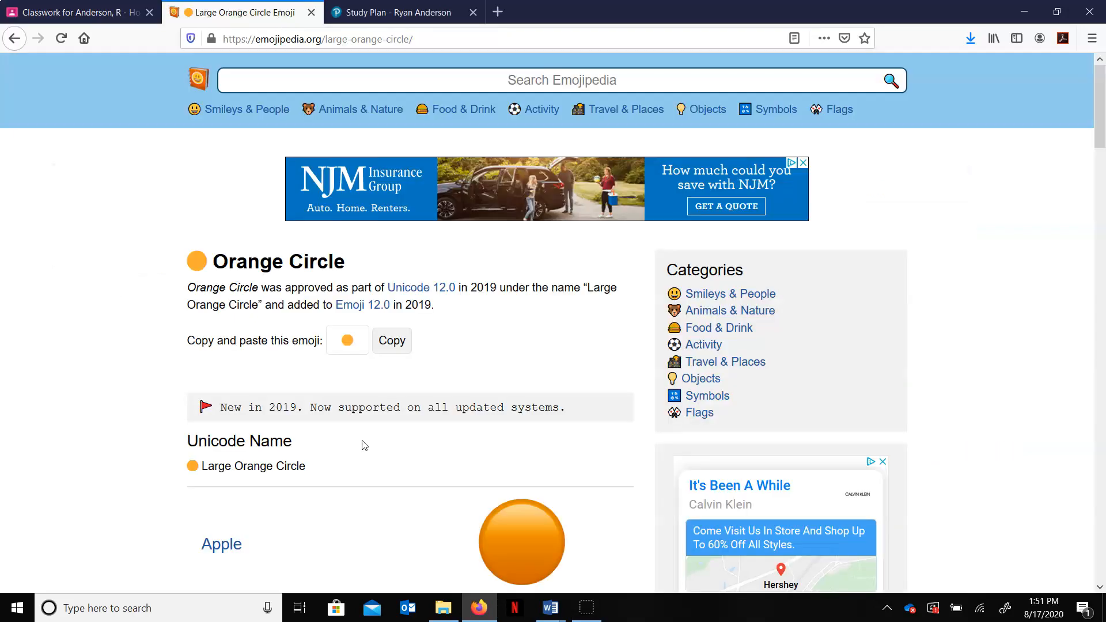
click(391, 341)
key(ctrl+shift+Tab)
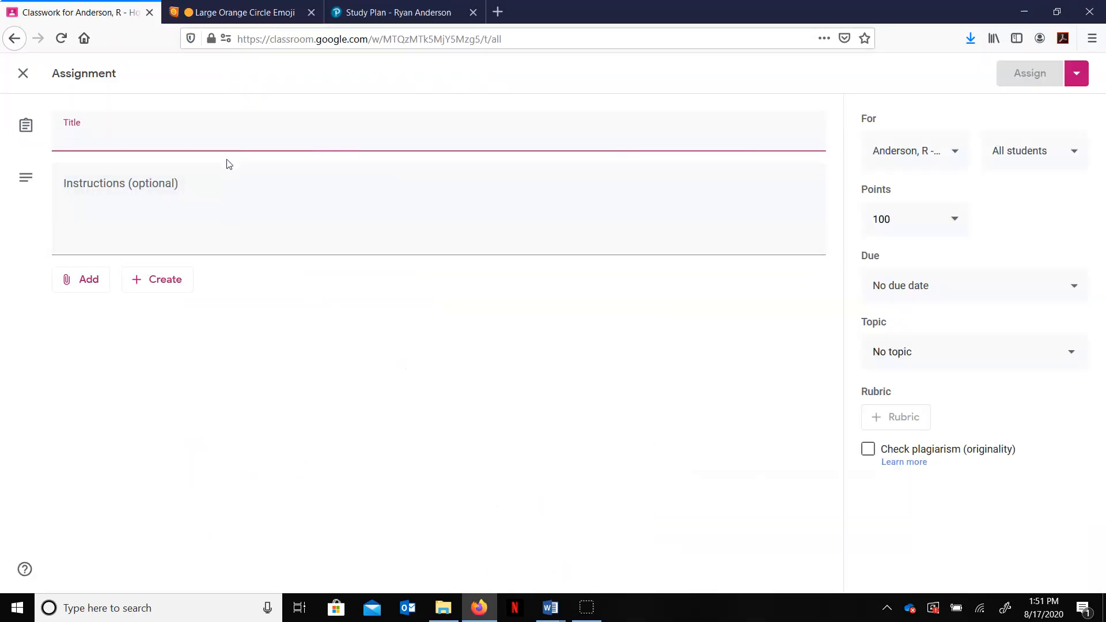
key(ctrl+v)
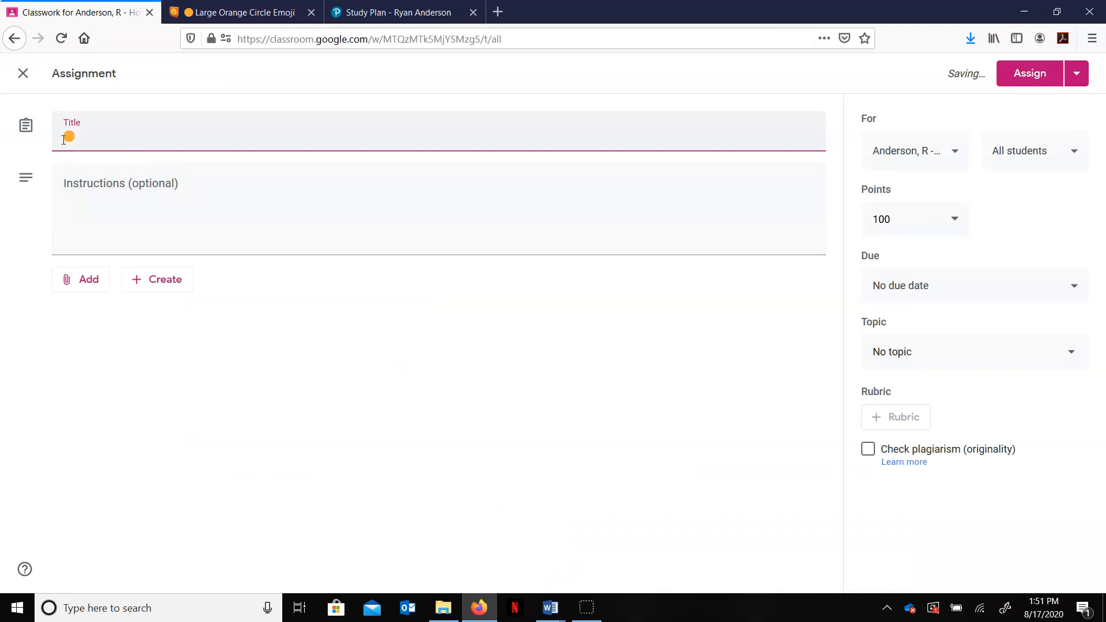
Step: Search Emojipedia for the Check Mark emoji, copy it, and paste it before the orange circle in the title
key(ctrl+Tab)
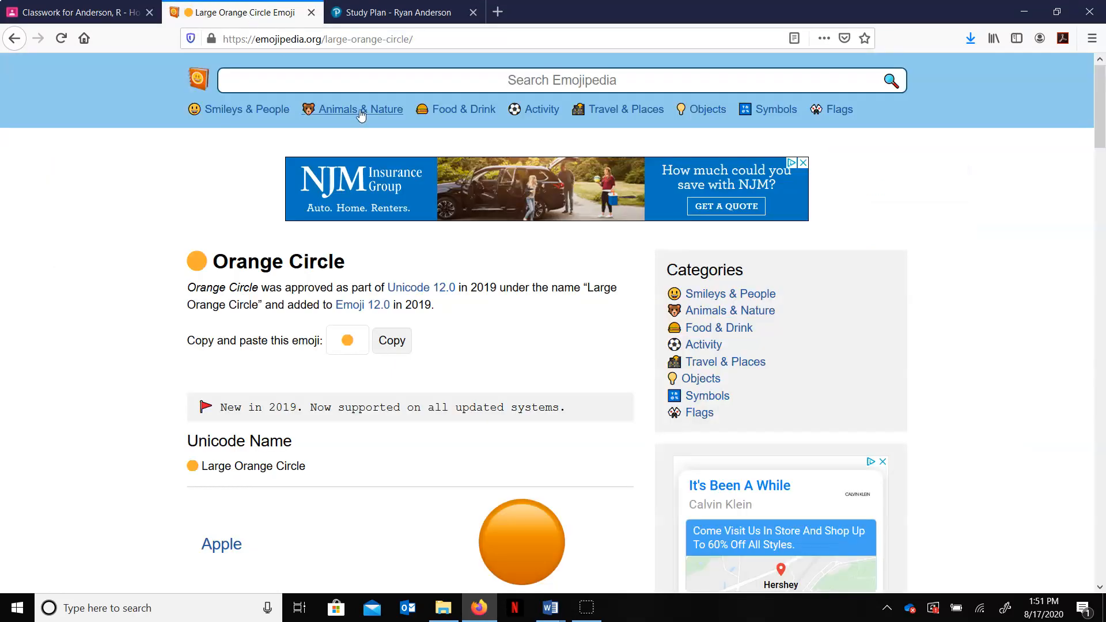
click(390, 86)
text(check)
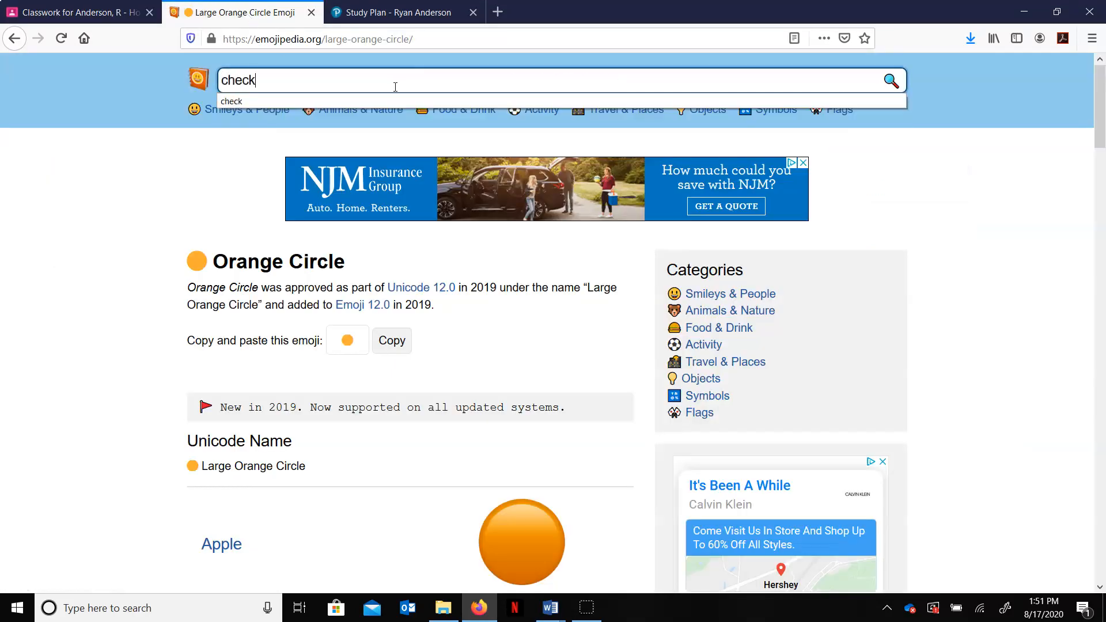
key(Return)
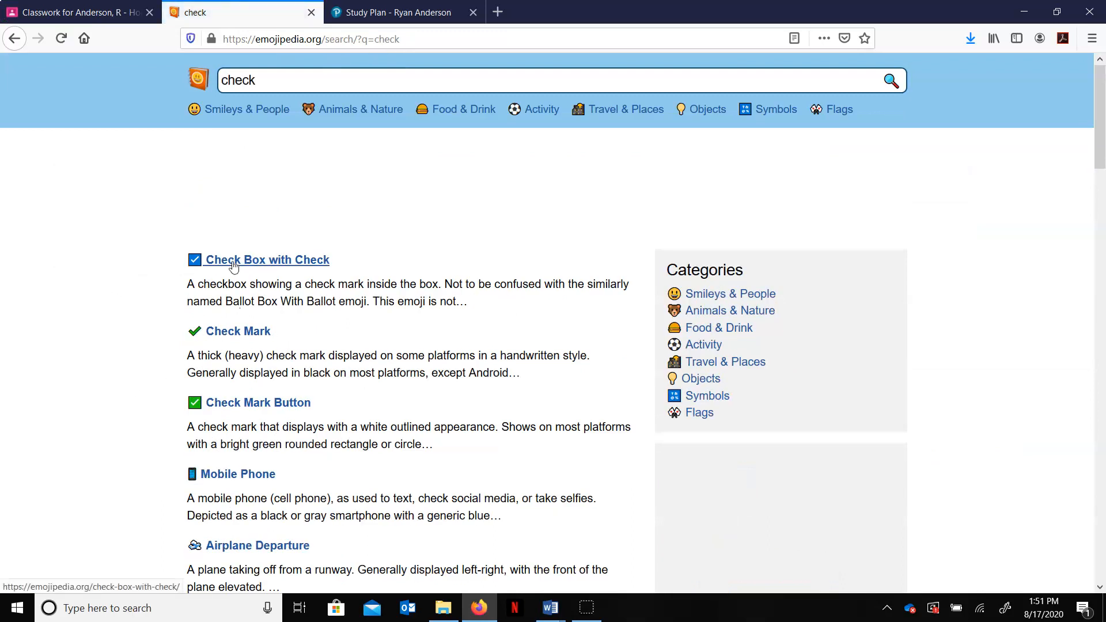
click(242, 331)
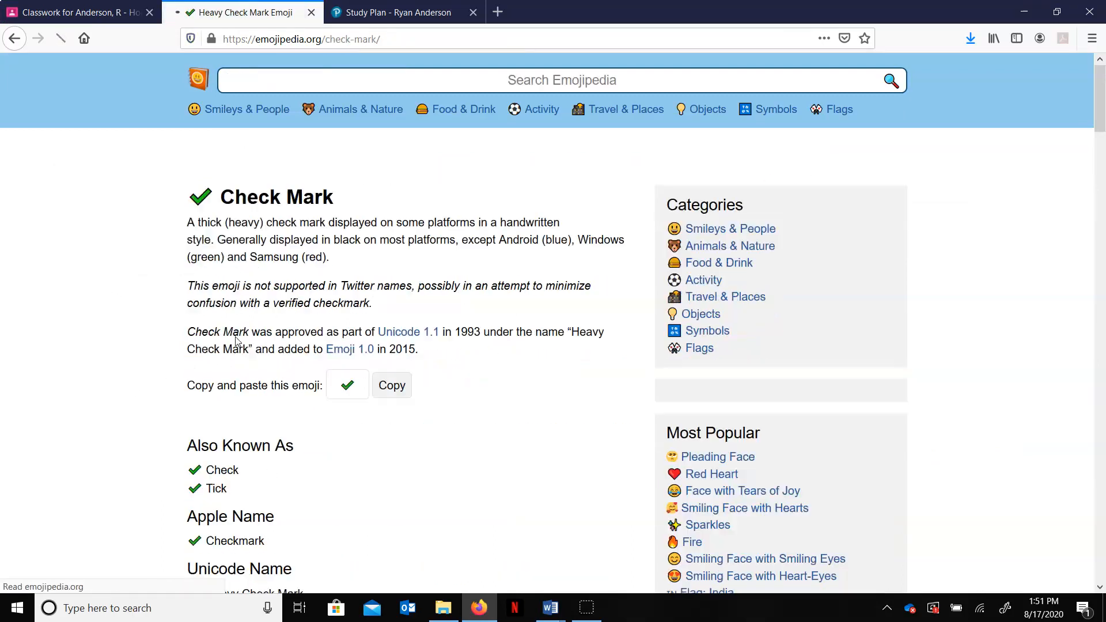
click(392, 450)
click(81, 12)
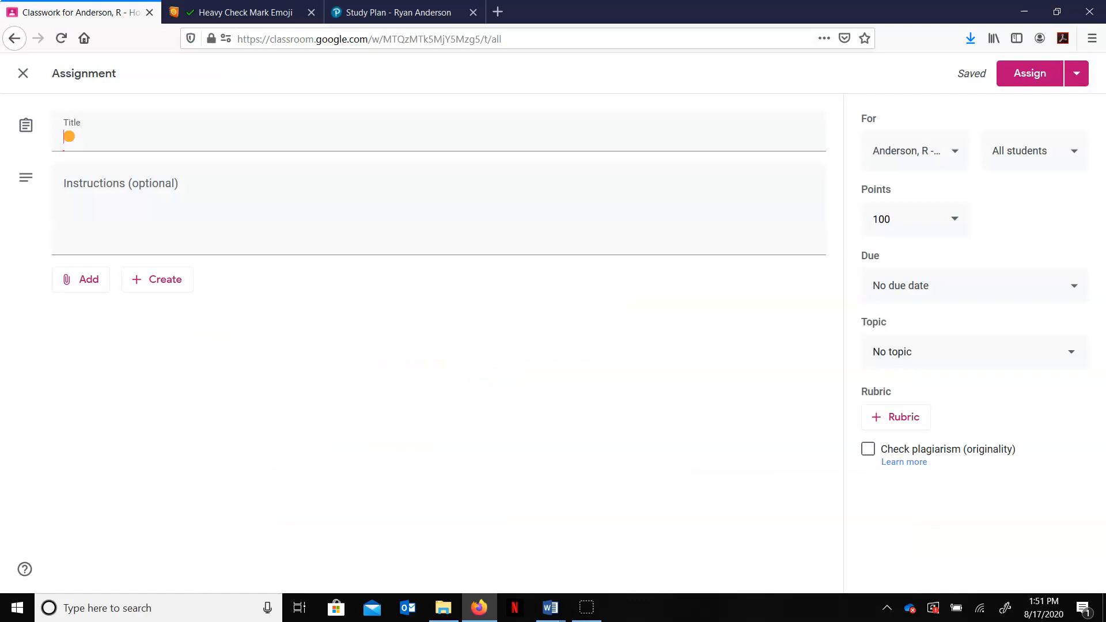
key(ctrl+v)
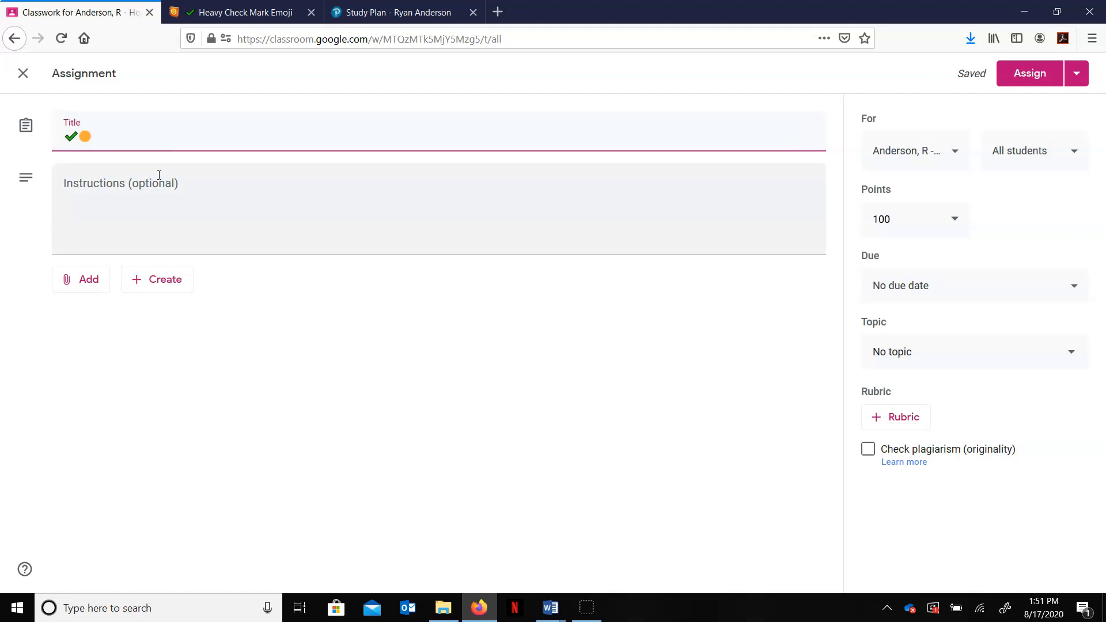
Step: Complete the title as the emojis followed by M1.1.1 Learning Check
text(Learning Check)
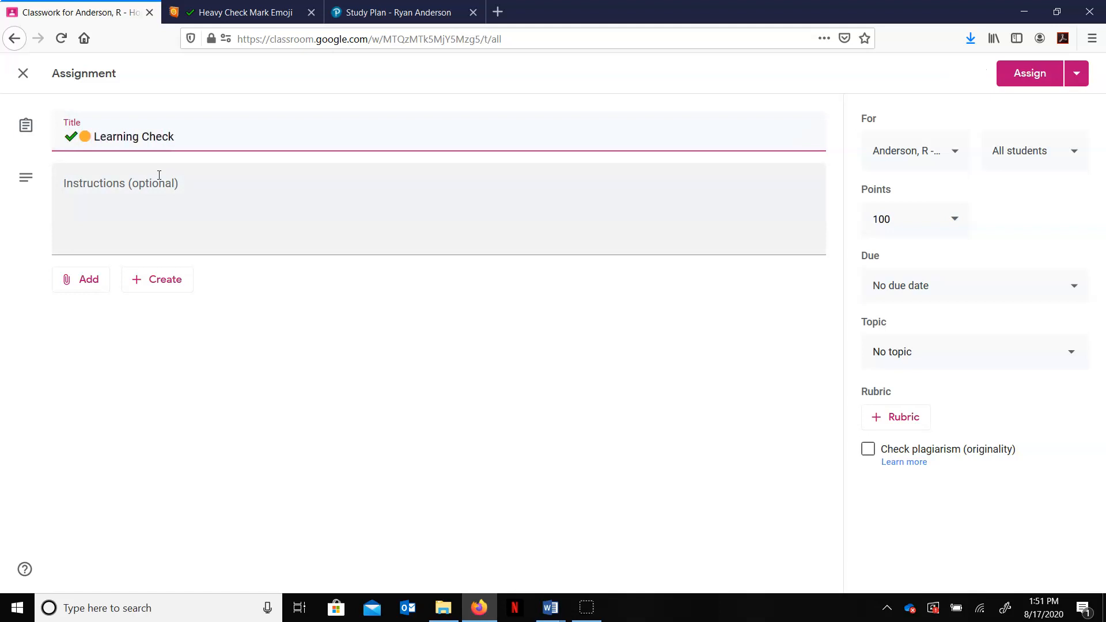
key(Left)
key(Left)
key(Left)
key(Left)
key(Left)
key(Left)
key(Left)
key(Left)
key(Left)
key(Left)
text(M1.1.1)
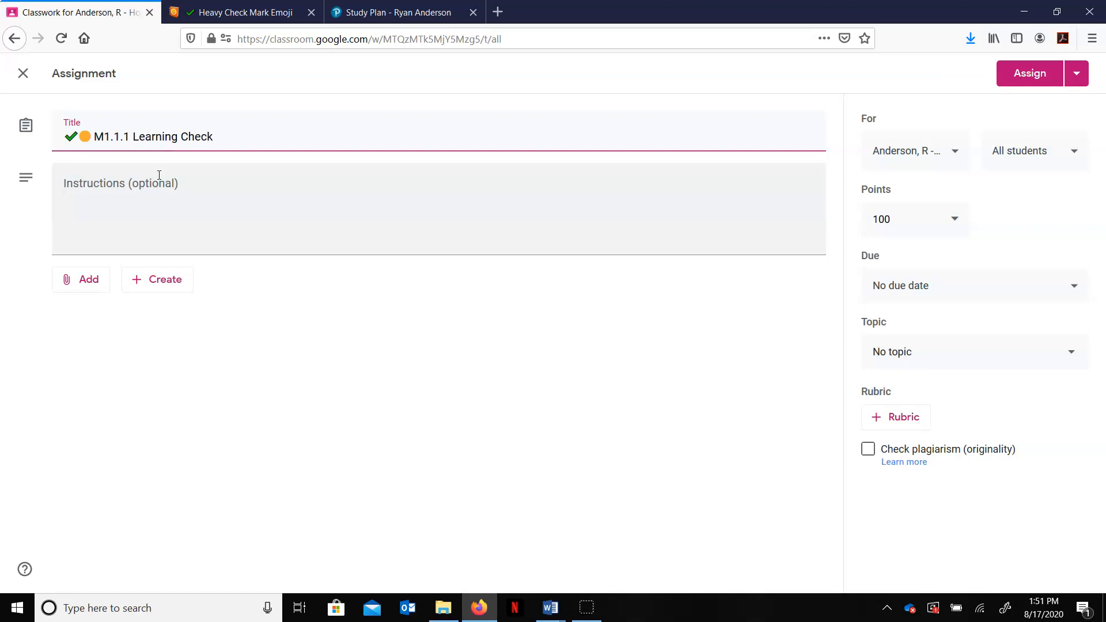
Step: Enter the instructions "Answer the following question: How do variables represent real world items?"
click(223, 196)
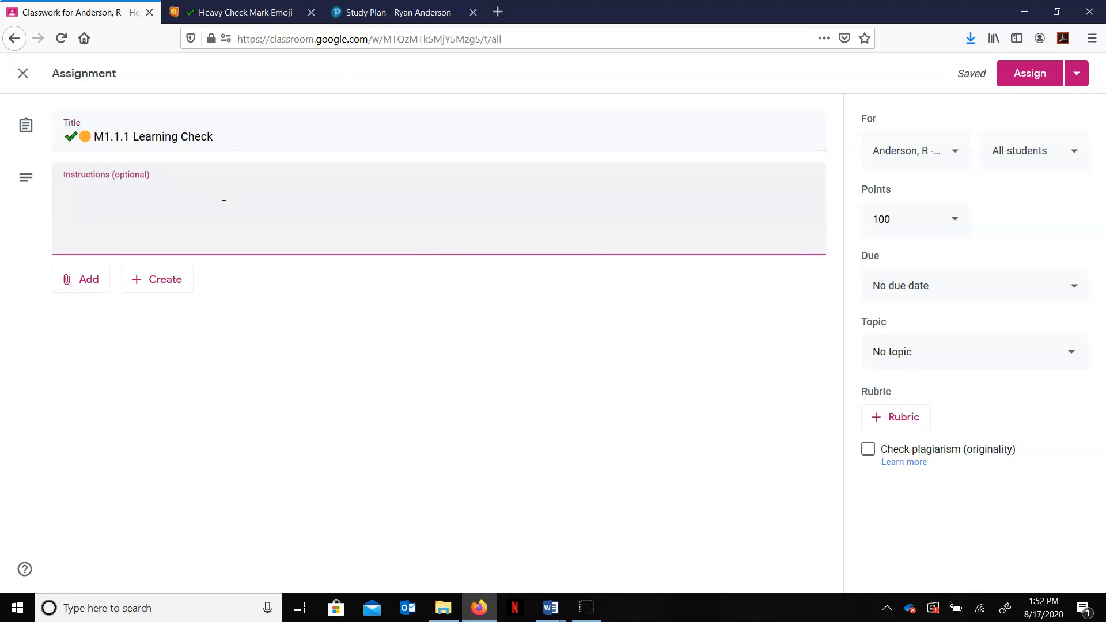
text(Answer the follo)
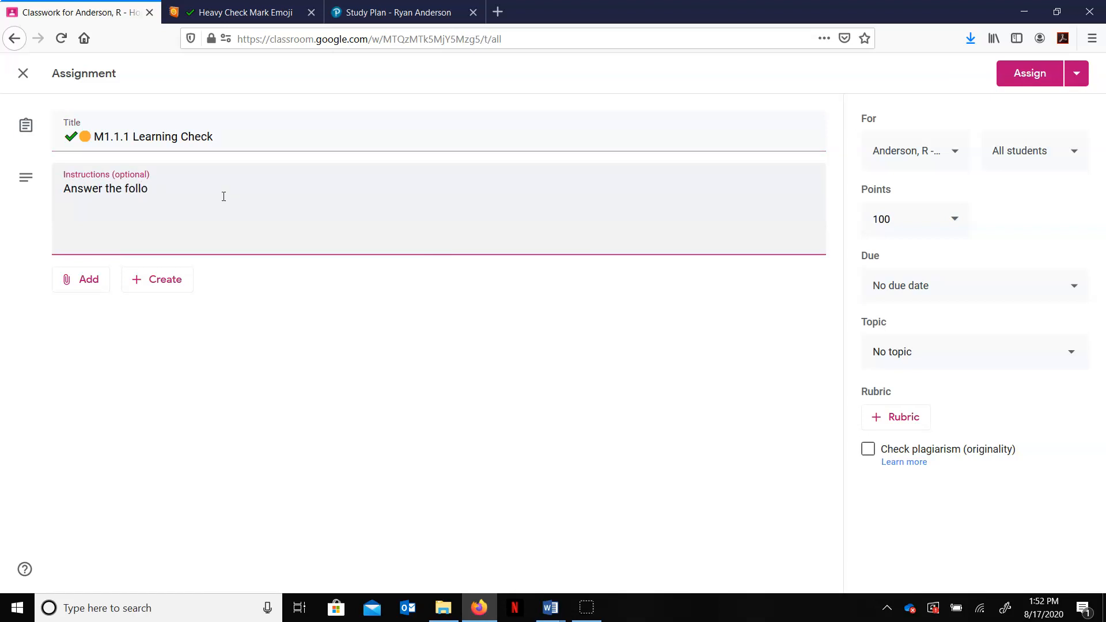
text(wing questions)
key(BackSpace)
key(BackSpace)
key(BackSpace)
key(BackSpace)
key(BackSpace)
text(tion)
text(How do variable)
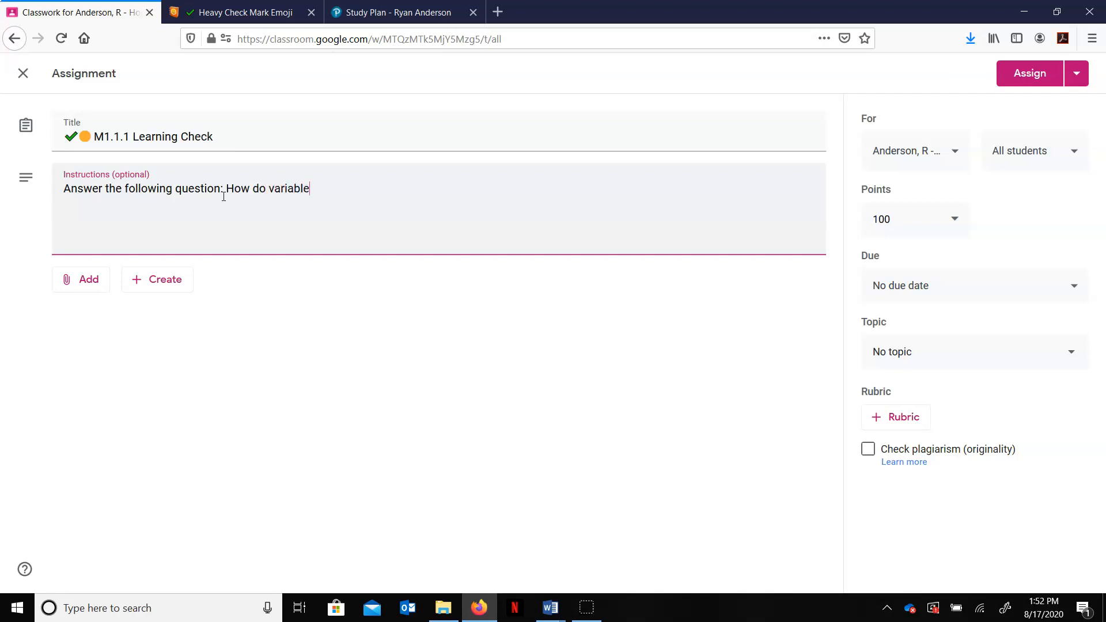
text(s represent real world items?)
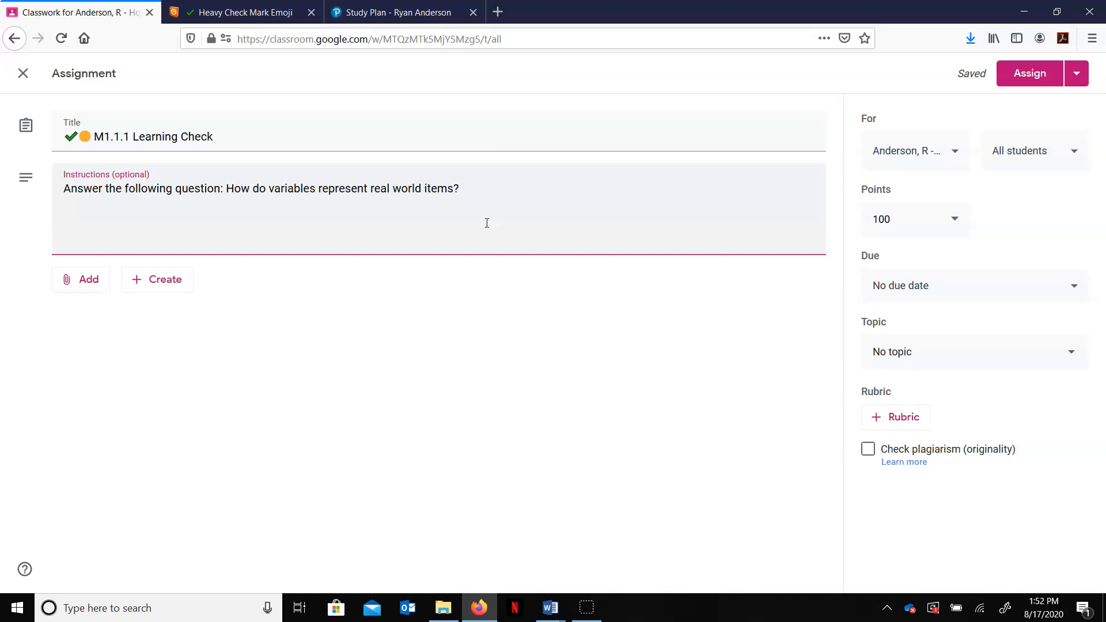
Step: Create and attach a new Google Form to the assignment, then return to the assignment
click(150, 287)
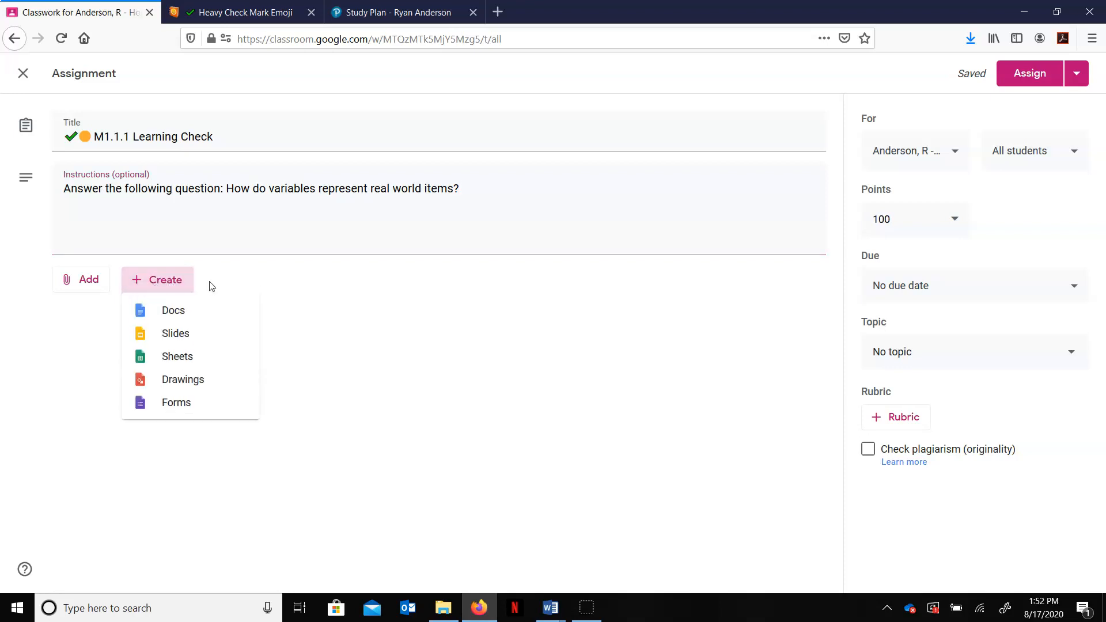
click(187, 409)
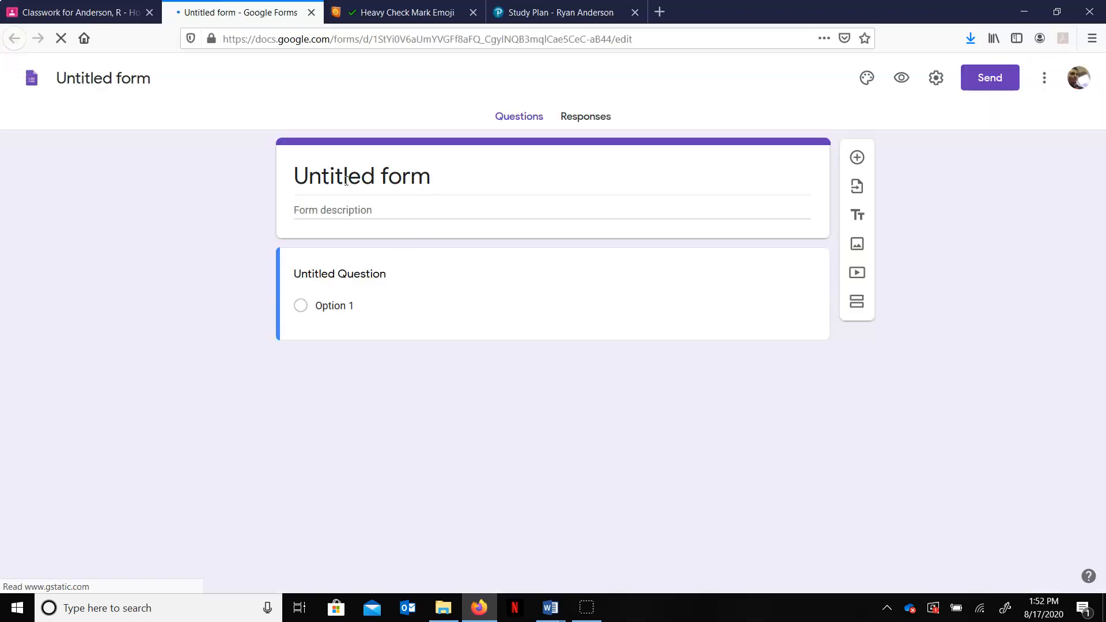
click(80, 12)
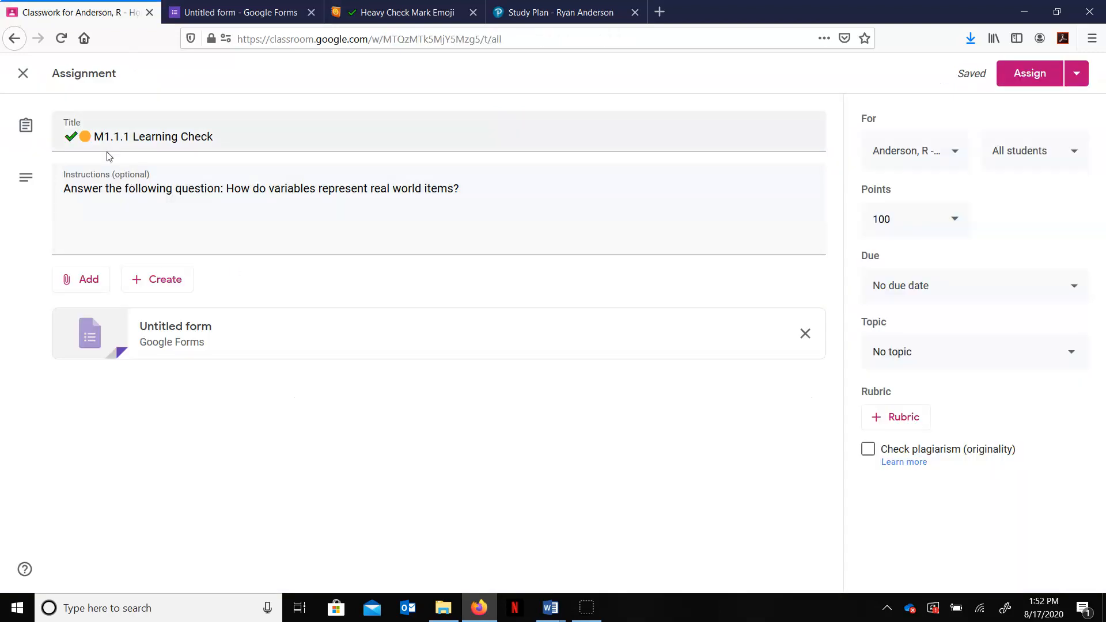
Step: Copy the assignment title and paste it as the form's title
drag(67, 136, 221, 137)
right_click(185, 137)
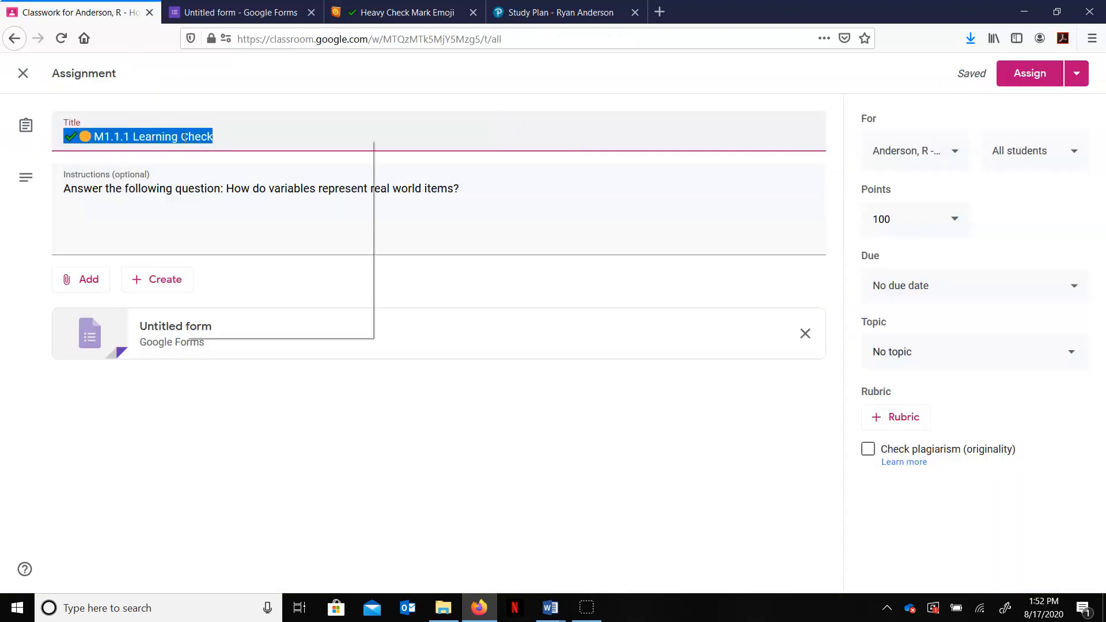
click(219, 178)
click(230, 12)
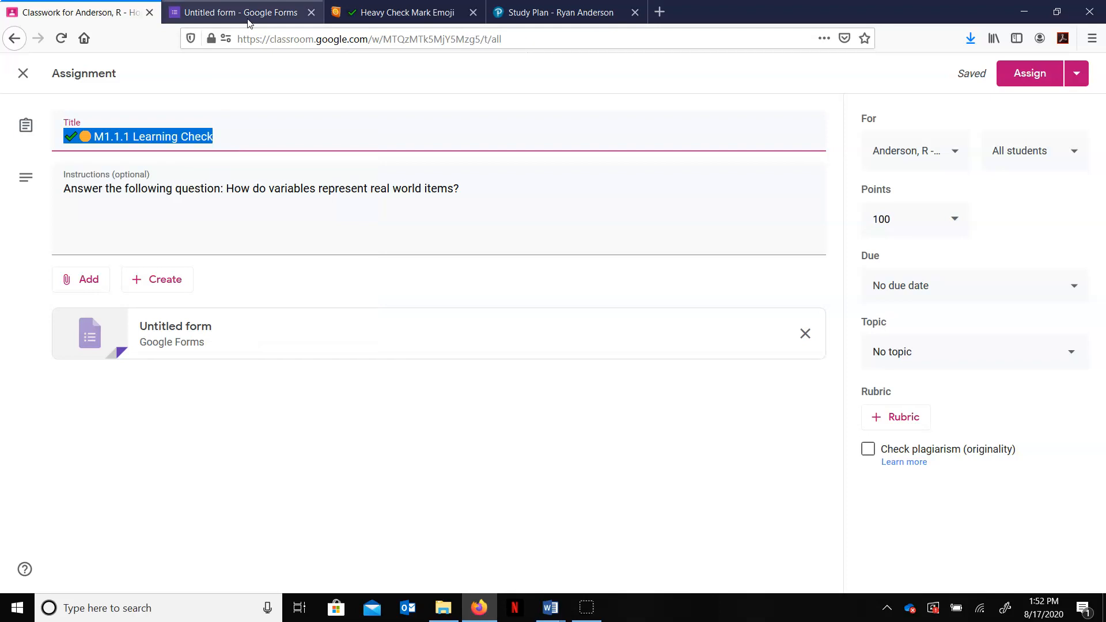
triple_click(380, 173)
right_click(380, 173)
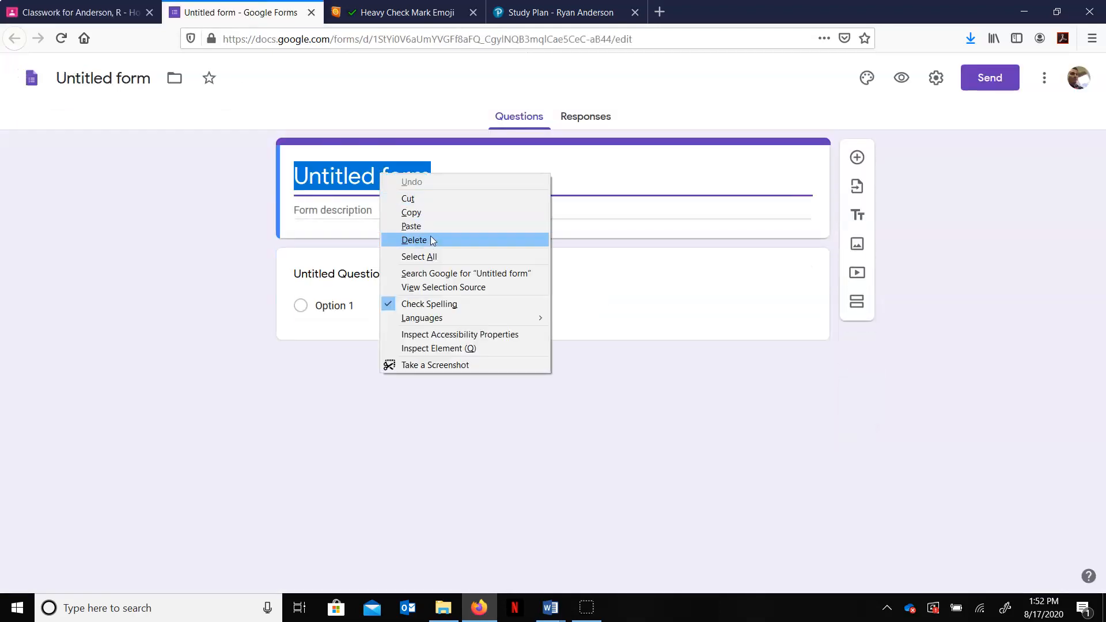
click(454, 224)
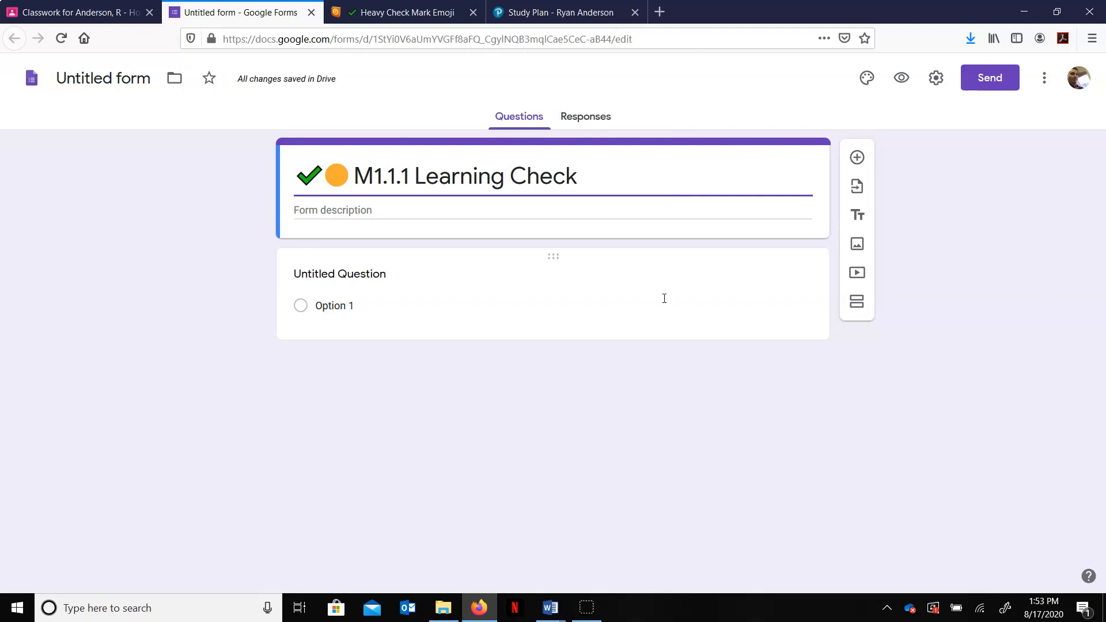
Step: Copy the question from the assignment instructions and paste it as the form's first question
click(3, 14)
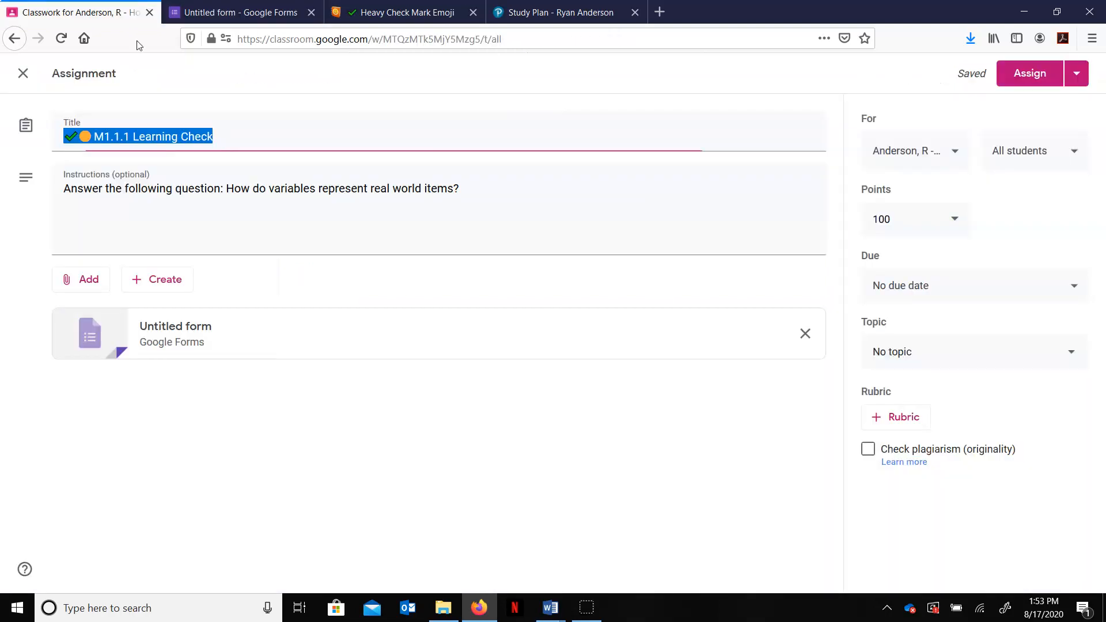
drag(226, 189, 477, 185)
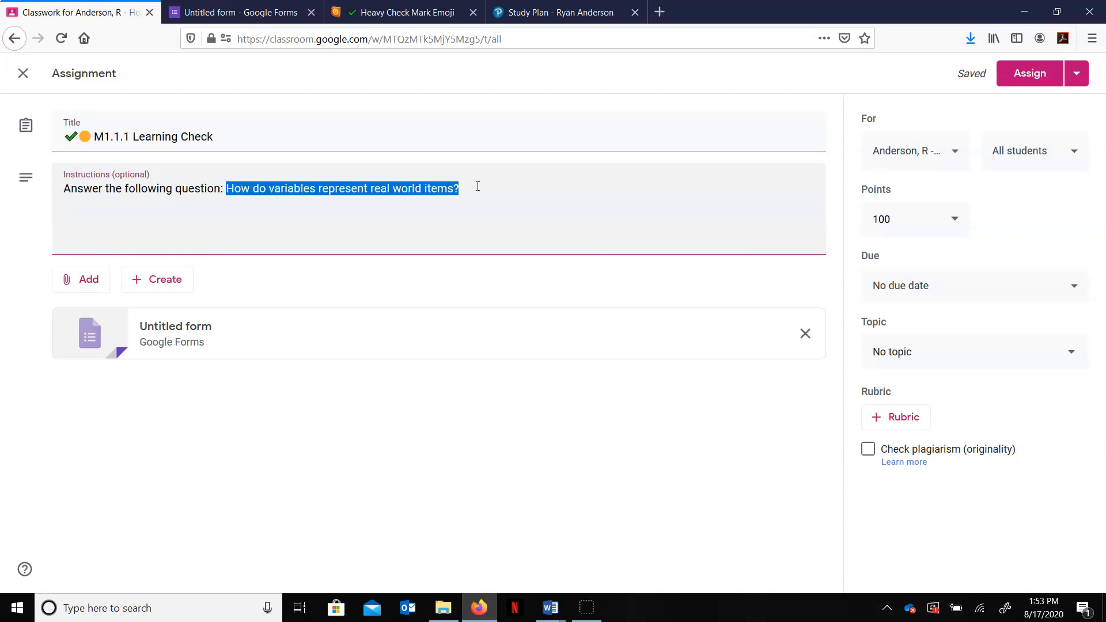
right_click(432, 190)
click(469, 227)
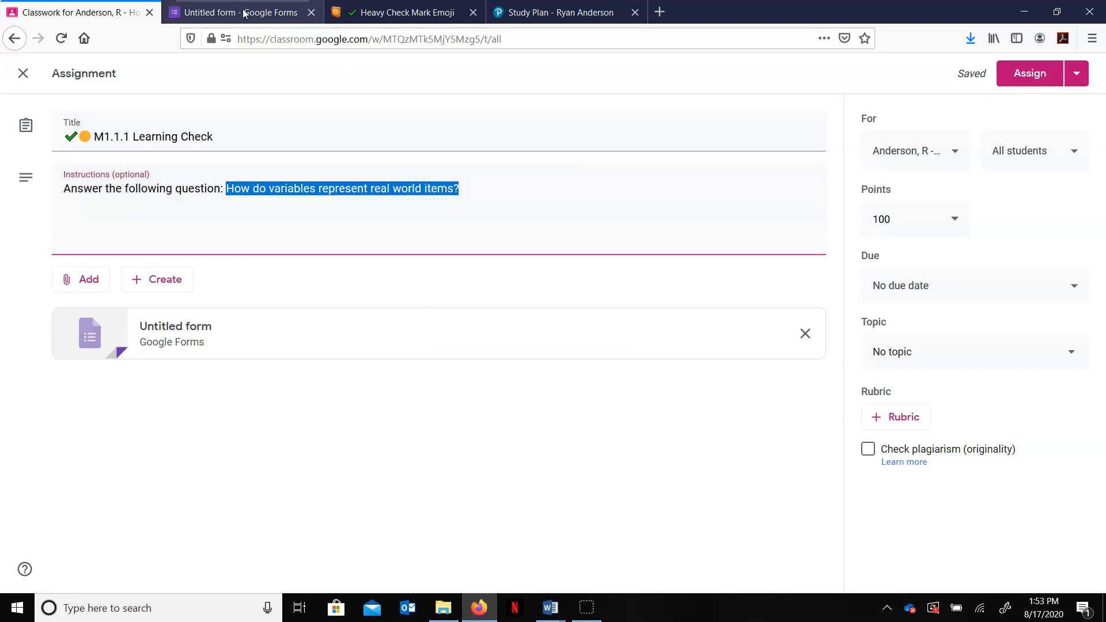
click(241, 12)
click(350, 274)
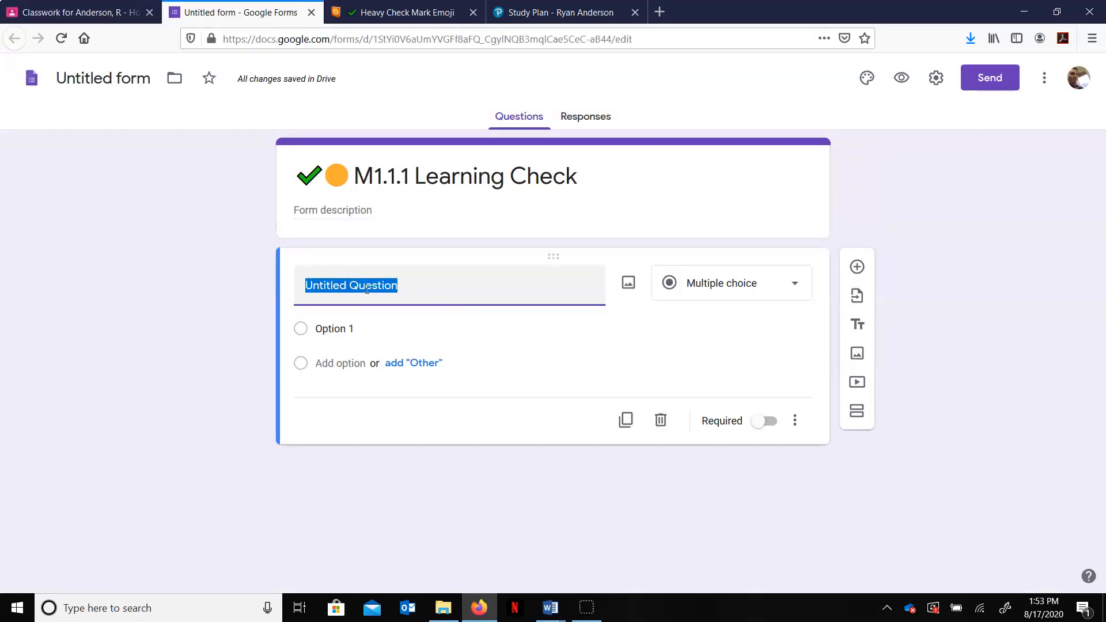
key(ctrl+v)
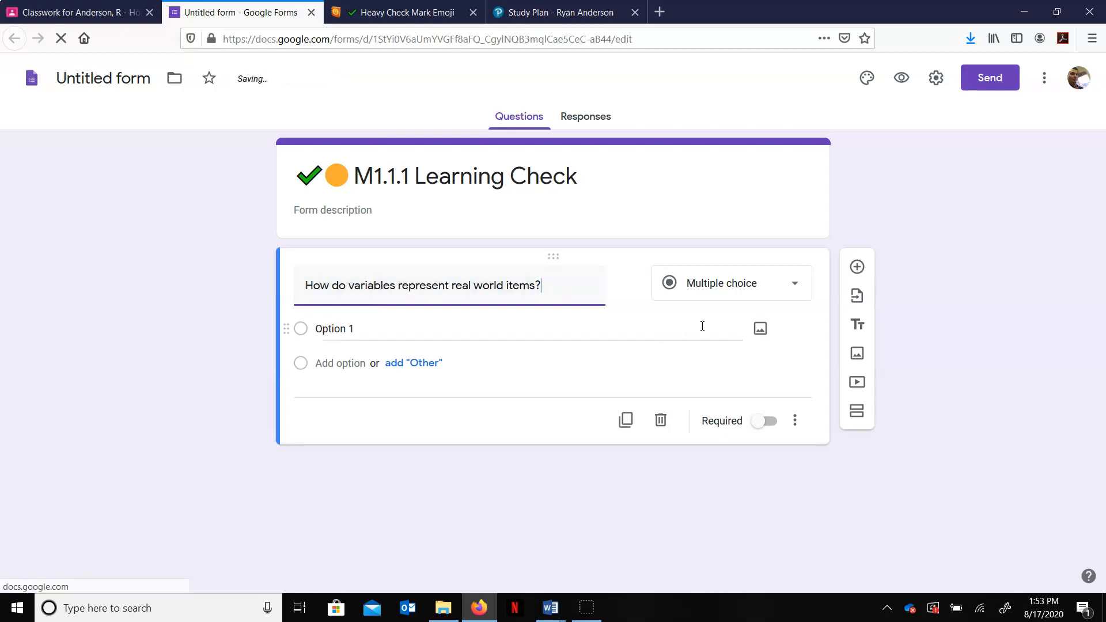
Step: Change the question type to Paragraph and make the question required
click(794, 285)
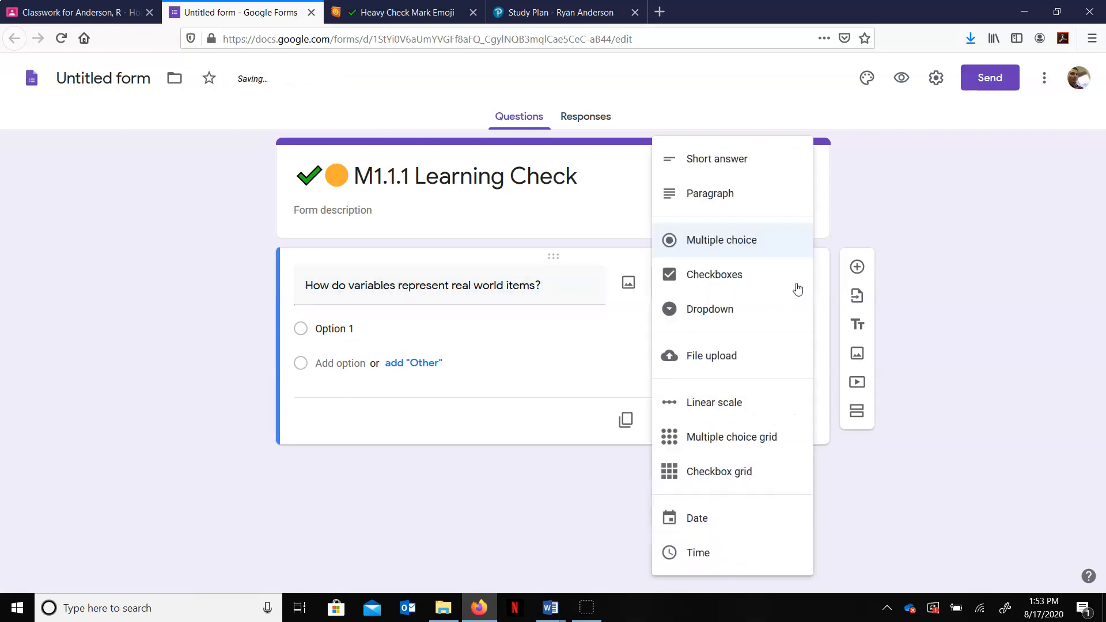
click(738, 208)
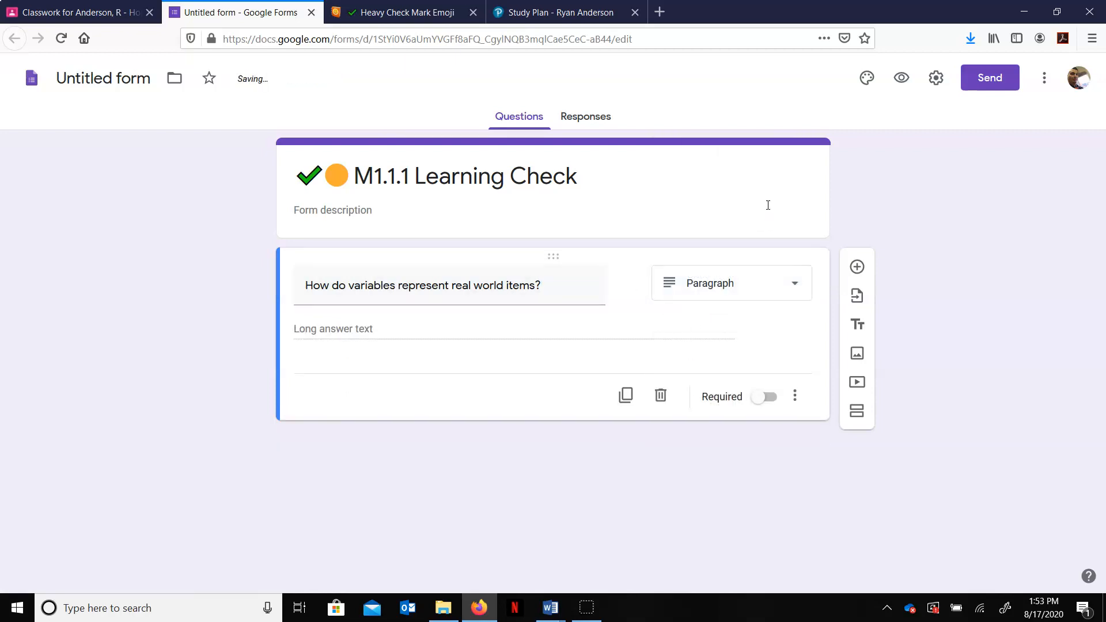
click(760, 399)
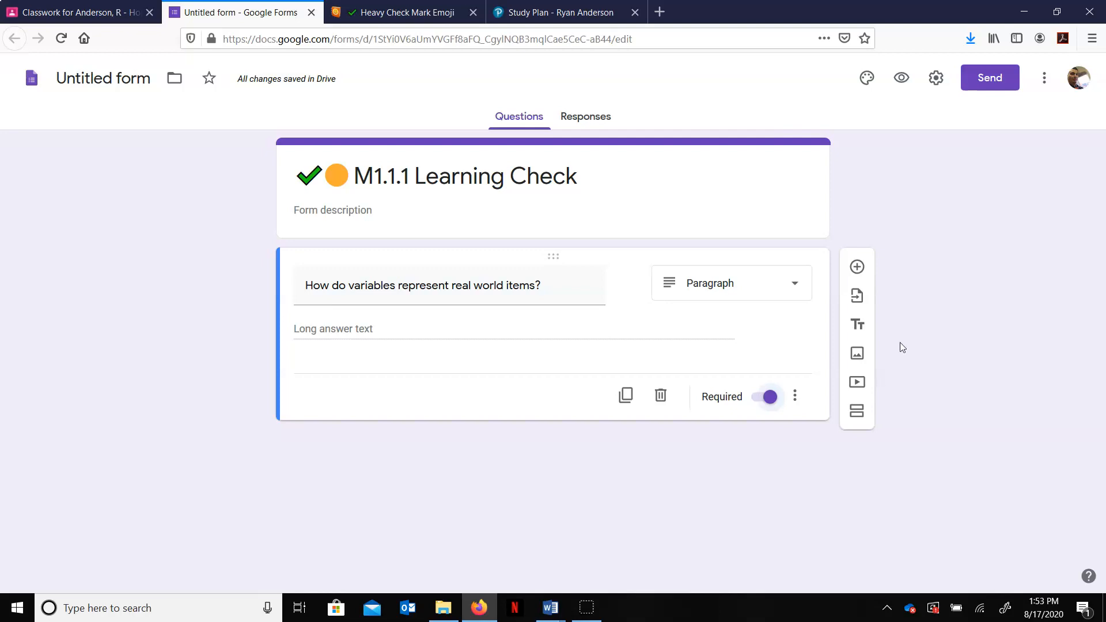
Step: In the form settings, enable Limit to 1 response and Edit after submit, then save
click(936, 80)
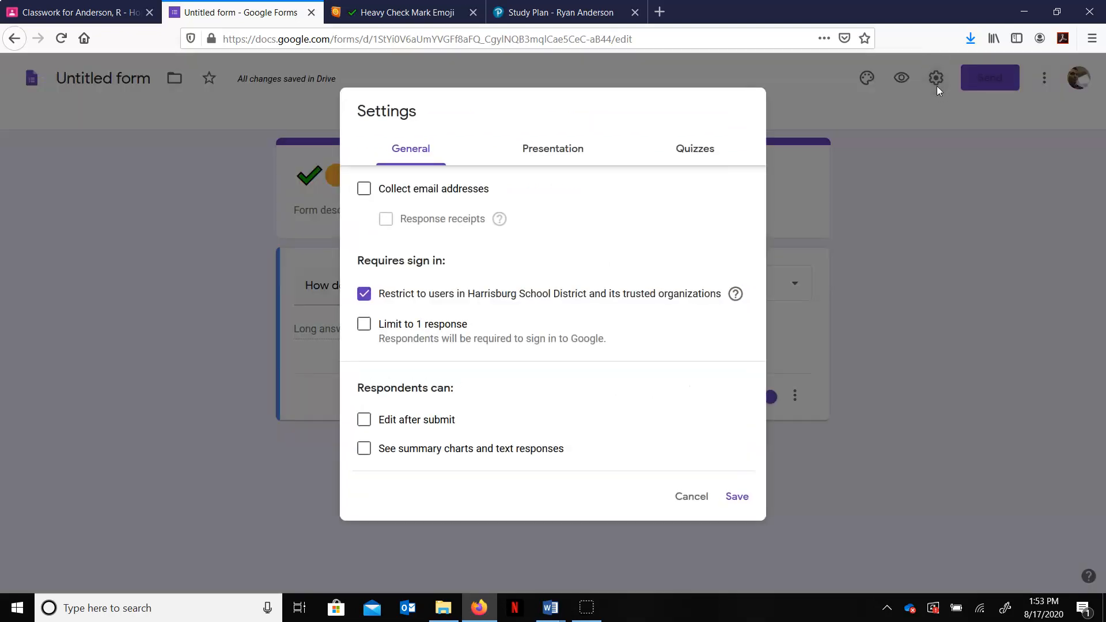
click(365, 326)
click(368, 420)
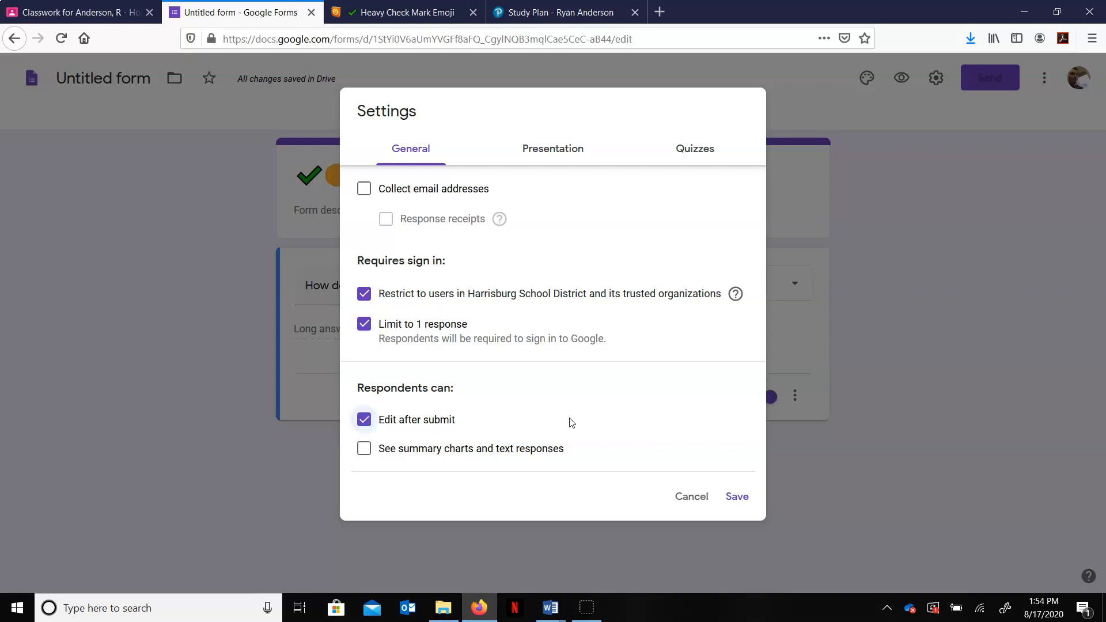
click(739, 499)
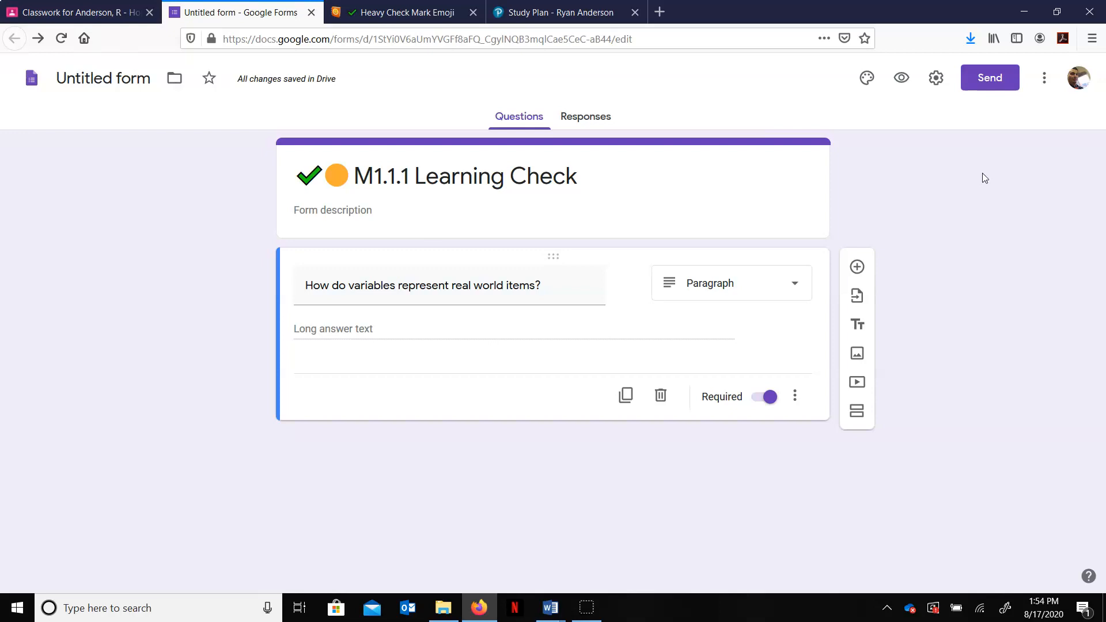
Step: Return to the Classroom assignment and assign the M1.1.1 Learning Check
click(868, 82)
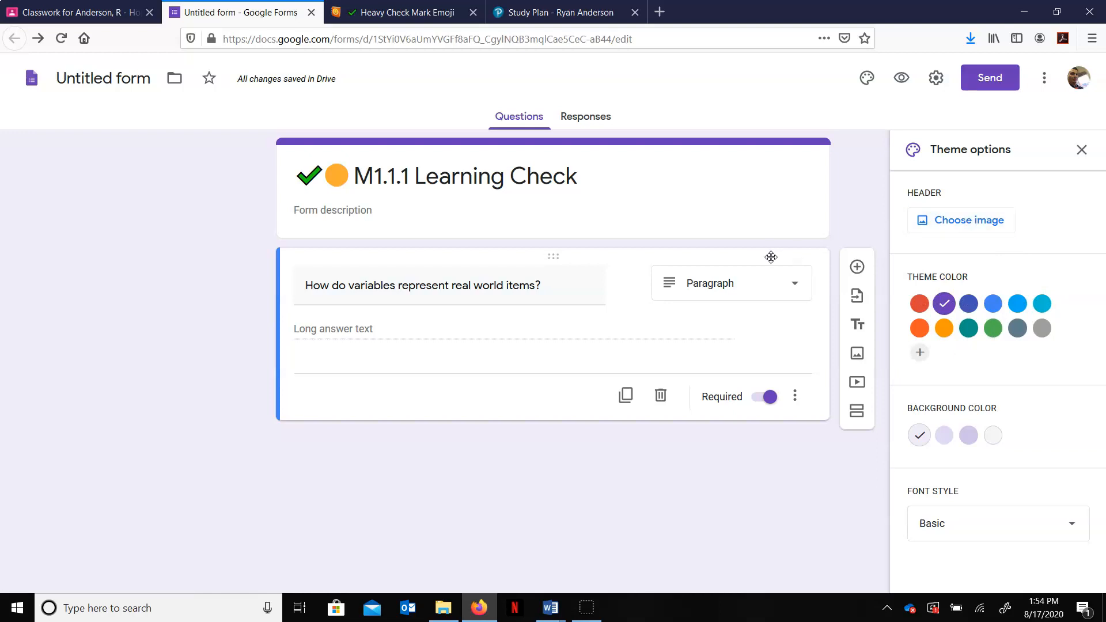
click(1082, 150)
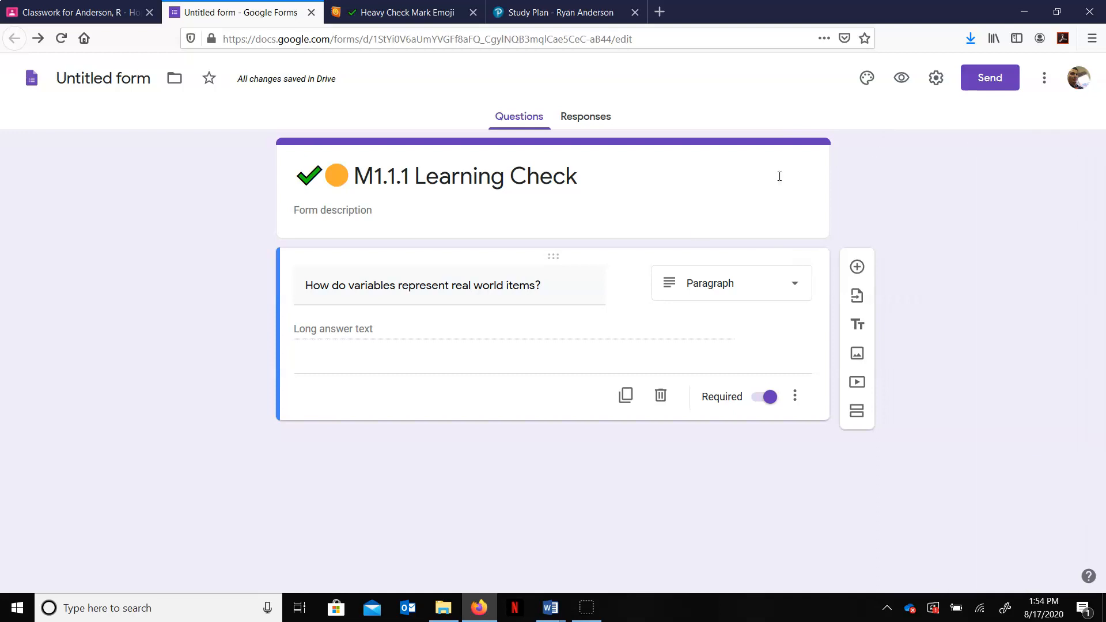
click(130, 13)
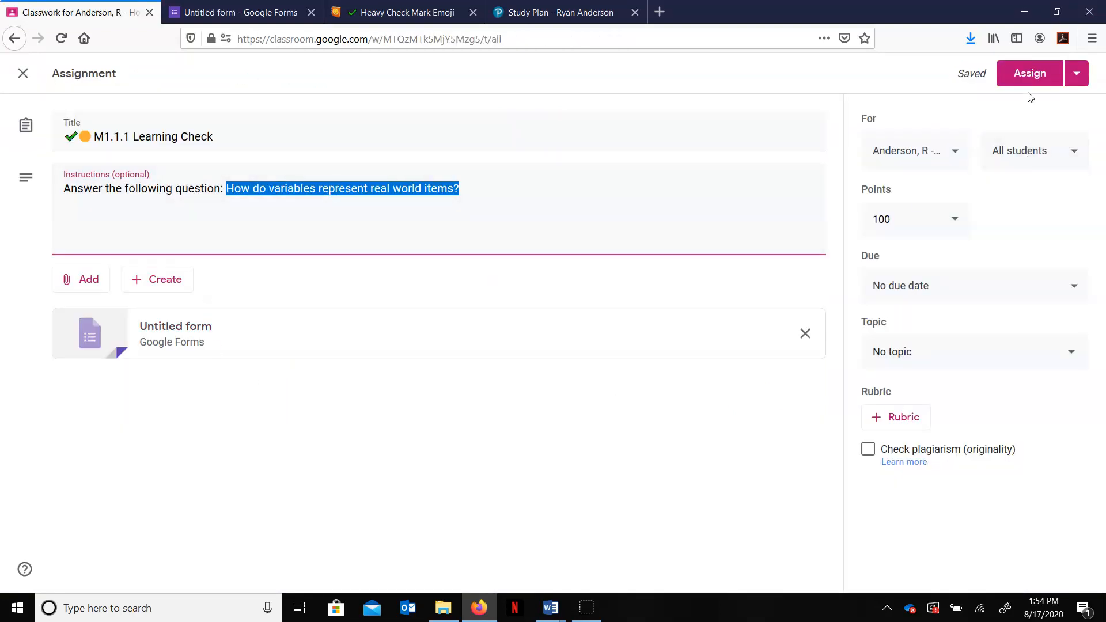
click(1029, 77)
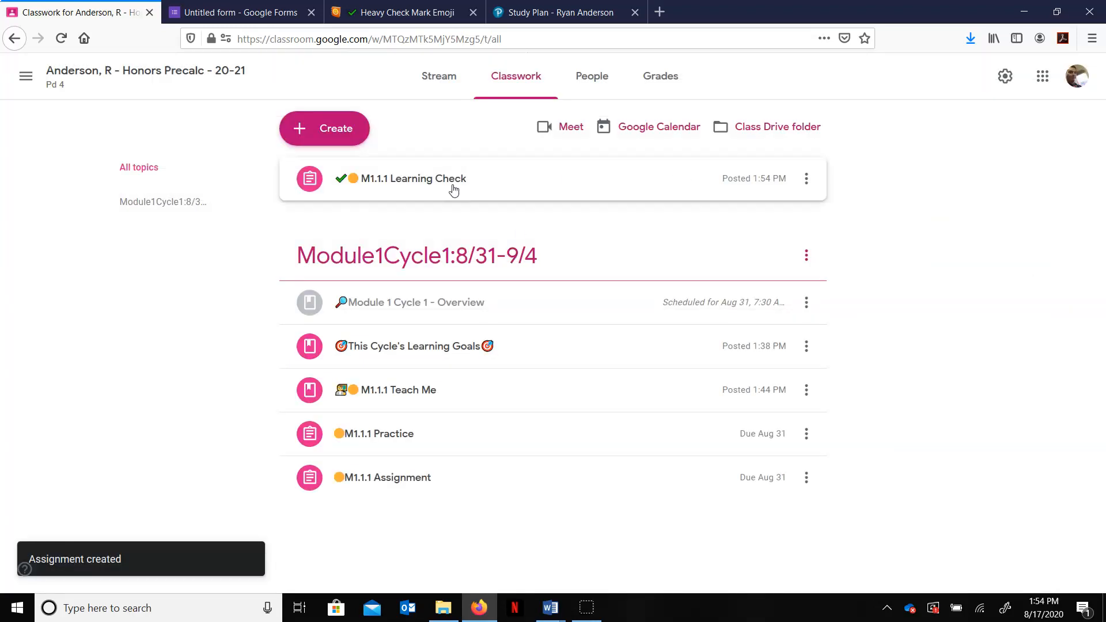
Step: Edit the Learning Check to set the due date to Aug 31, 2020 and the topic to Module1Cycle1:8/31-9/4, then save
click(807, 178)
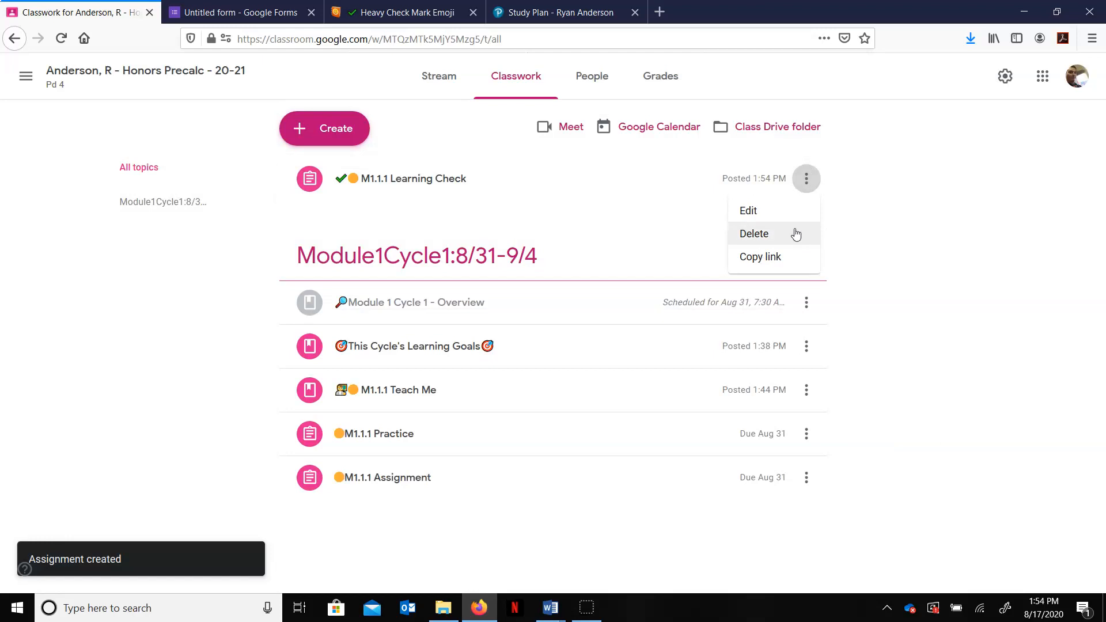
click(766, 213)
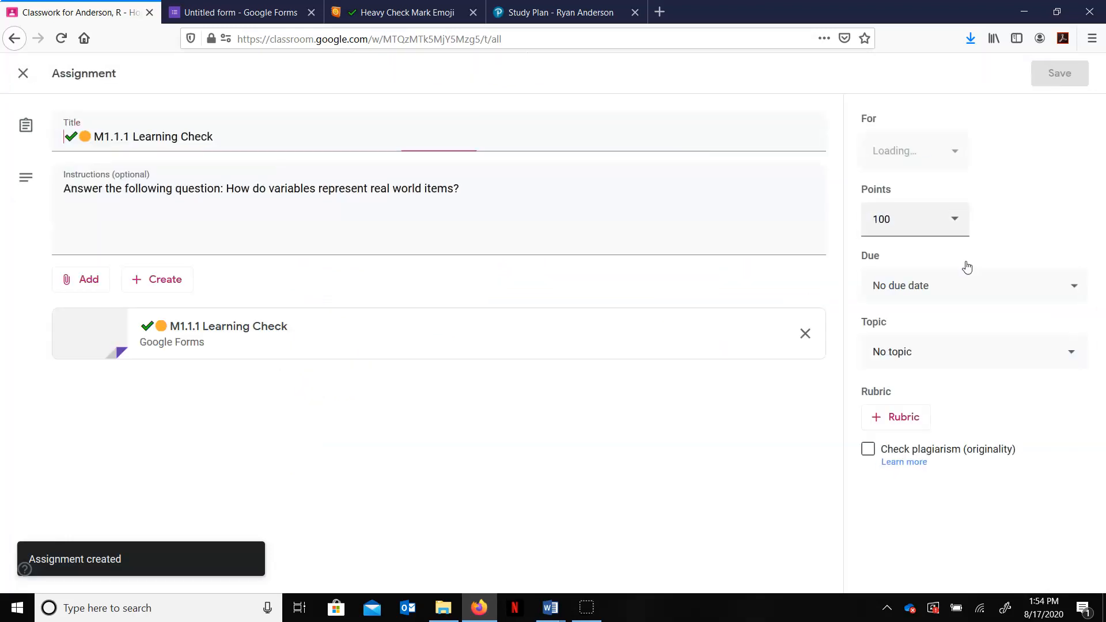
click(987, 285)
click(1003, 352)
click(919, 520)
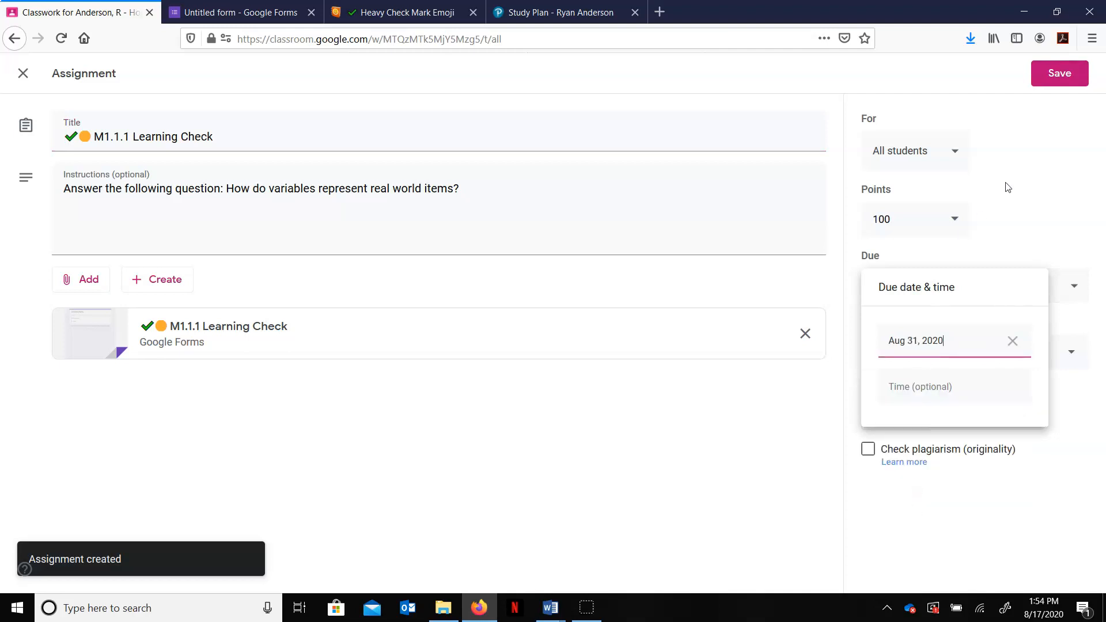
click(1033, 217)
click(994, 356)
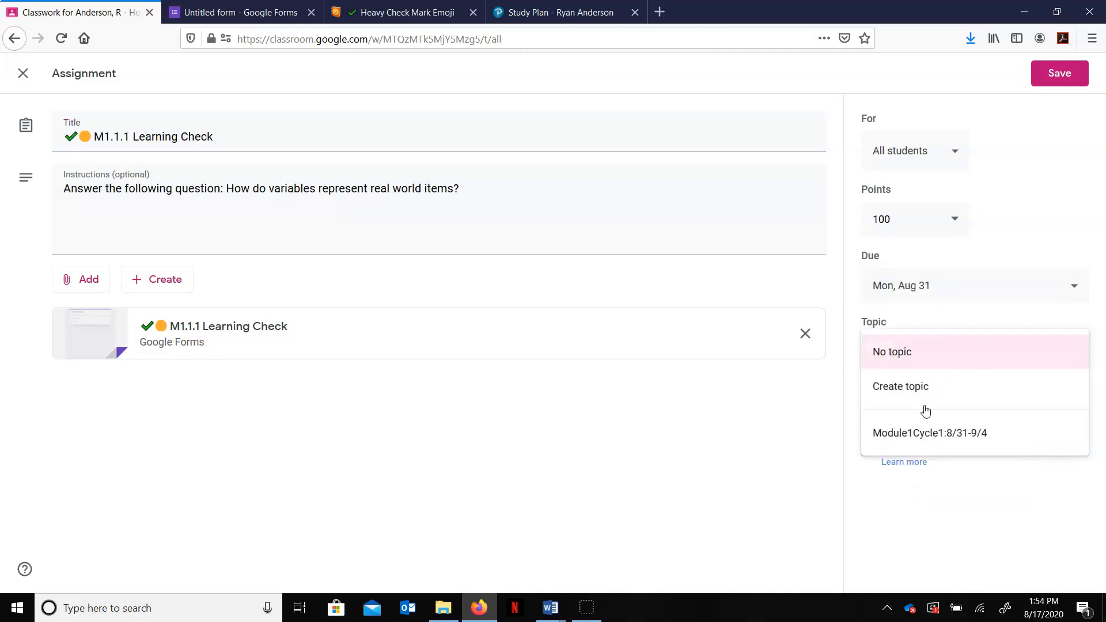
click(925, 438)
click(1067, 75)
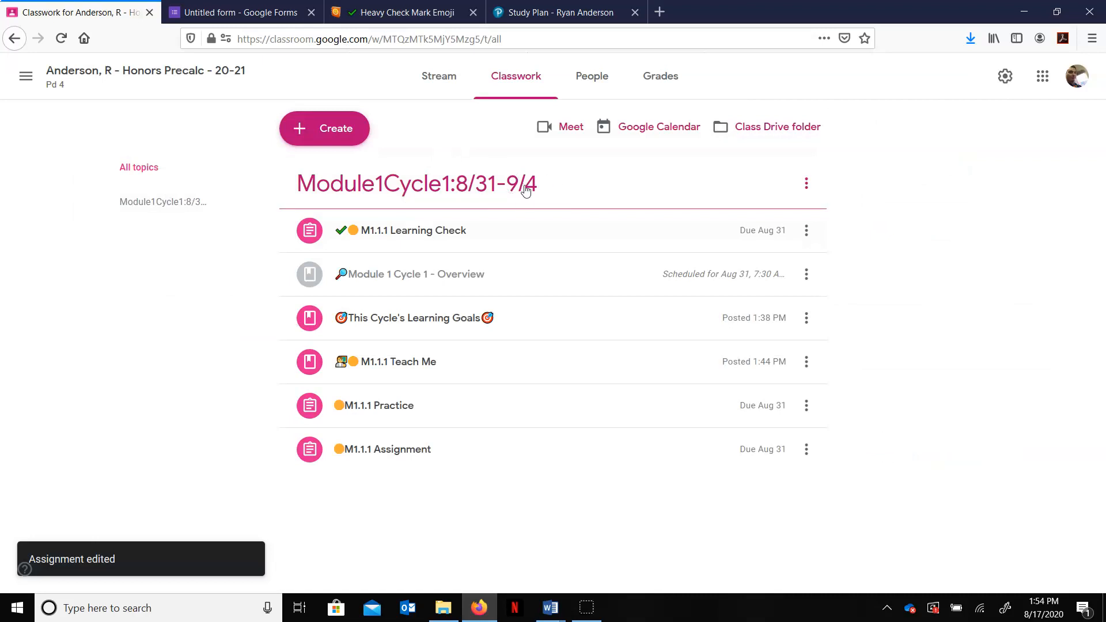
Step: Move the M1.1.1 Learning Check to the bottom of the topic, below M1.1.1 Assignment
drag(425, 229, 426, 484)
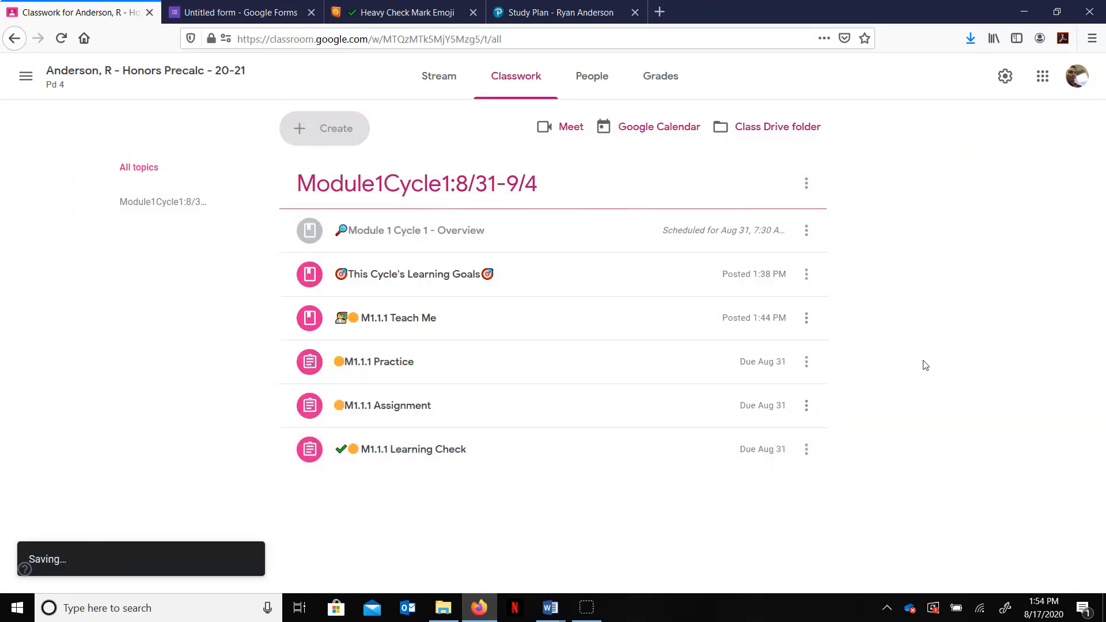
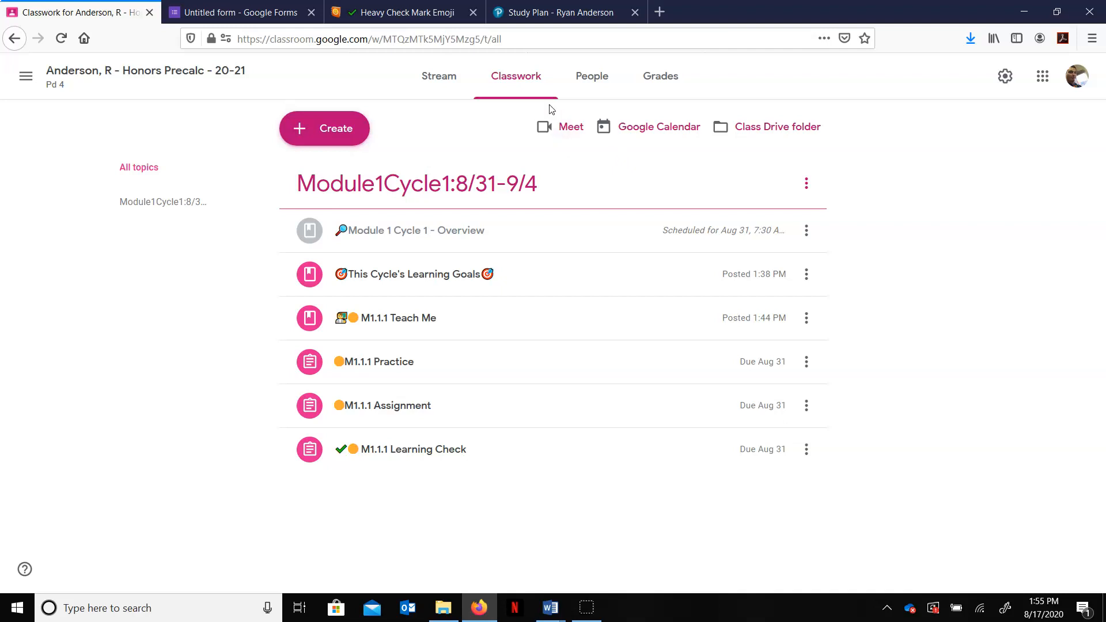
Step: Review the assignment and material posts in the class stream
click(440, 83)
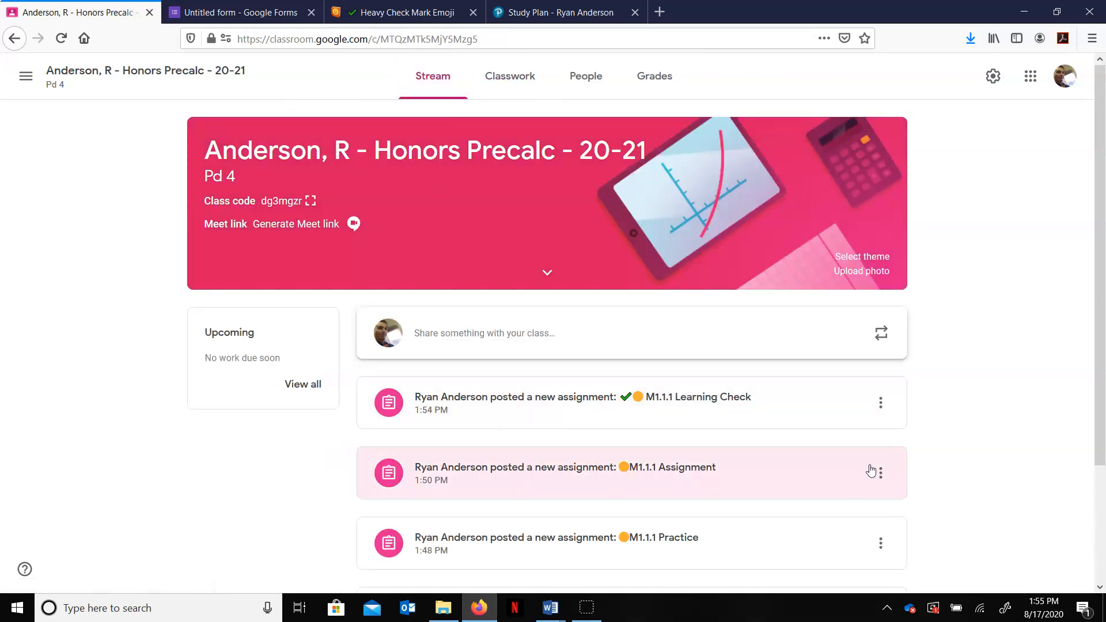
scroll(521, 490, down, 1)
scroll(525, 494, down, 3)
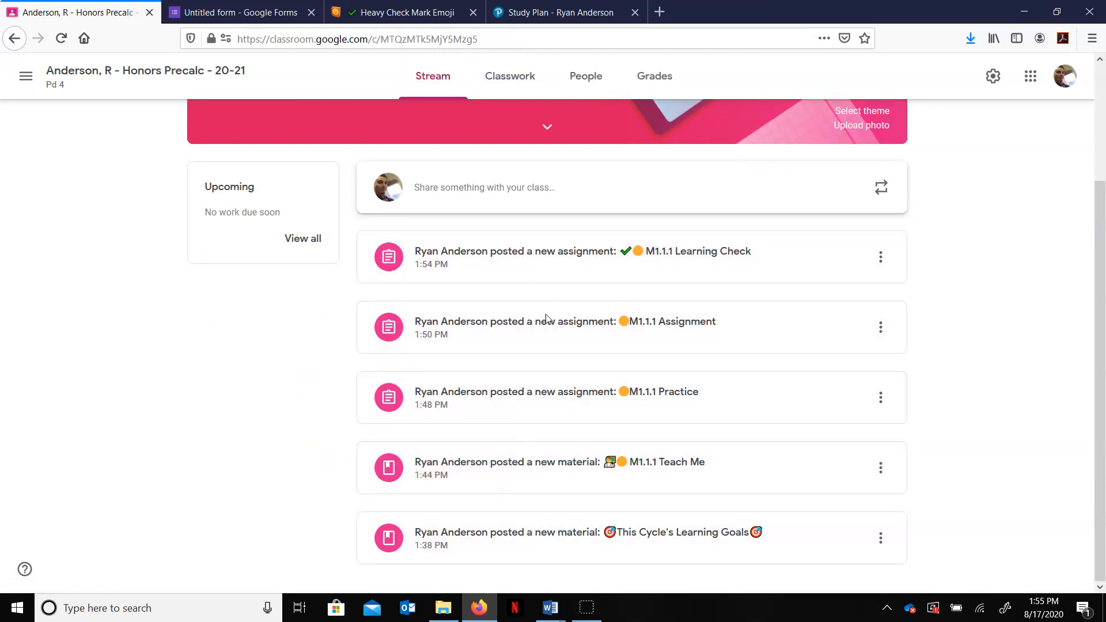
scroll(559, 513, up, 3)
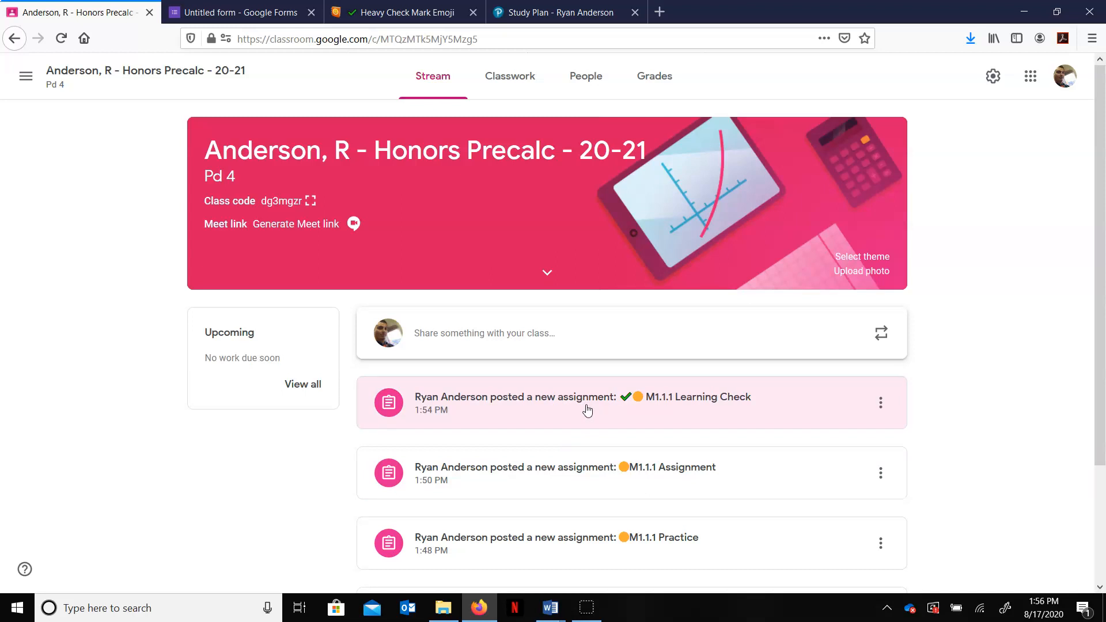
Step: In class settings, set Classwork on the stream to Hide notifications and save
click(994, 77)
scroll(679, 408, down, 5)
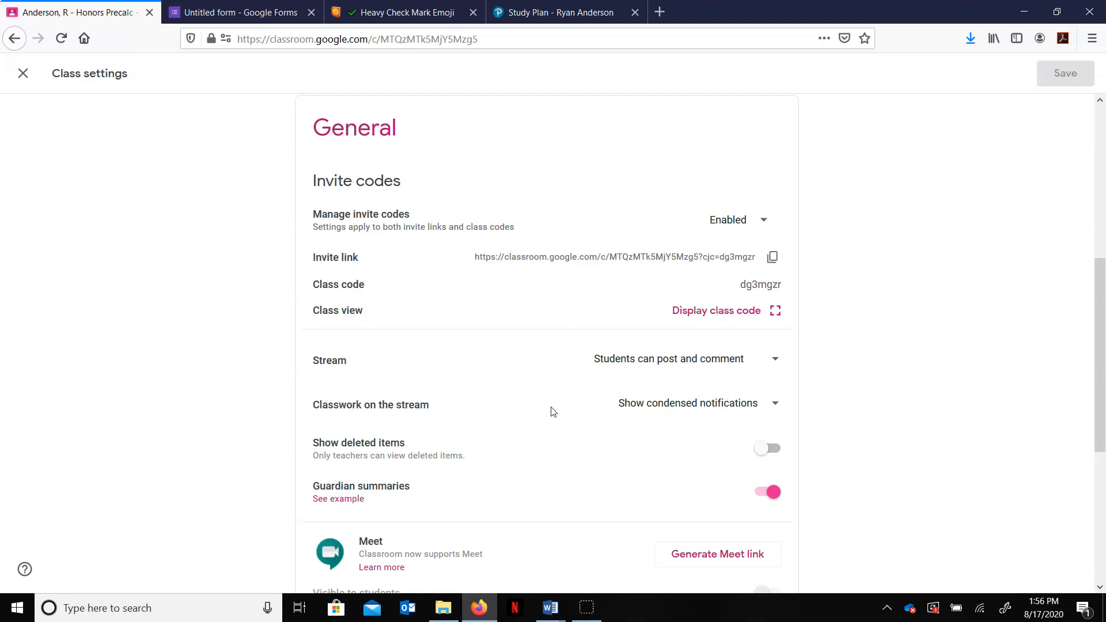
click(773, 408)
click(675, 442)
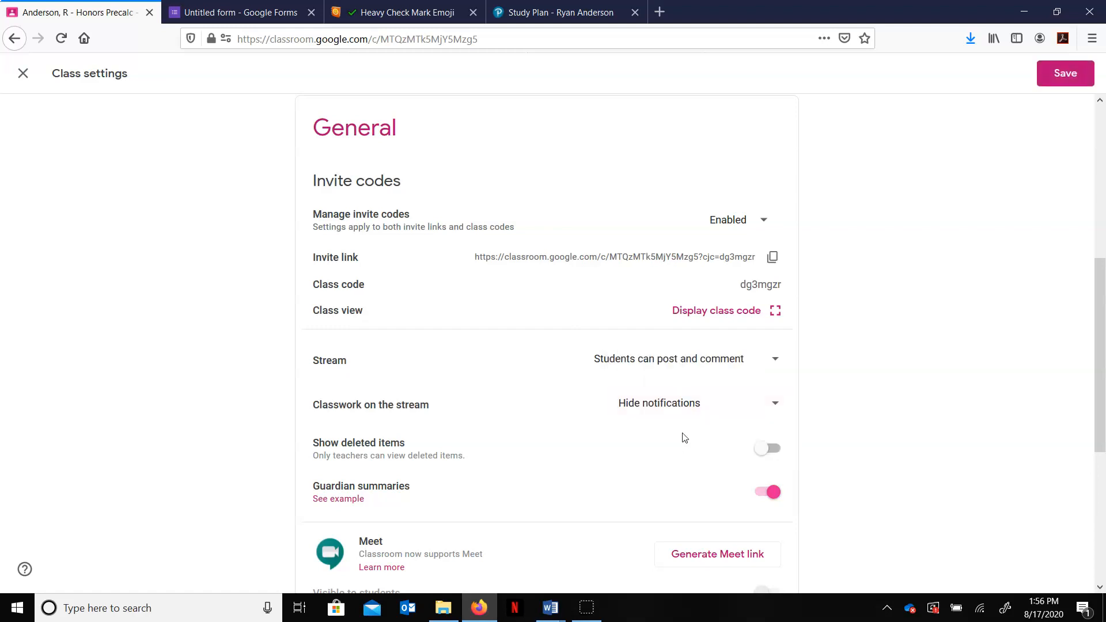
click(1069, 75)
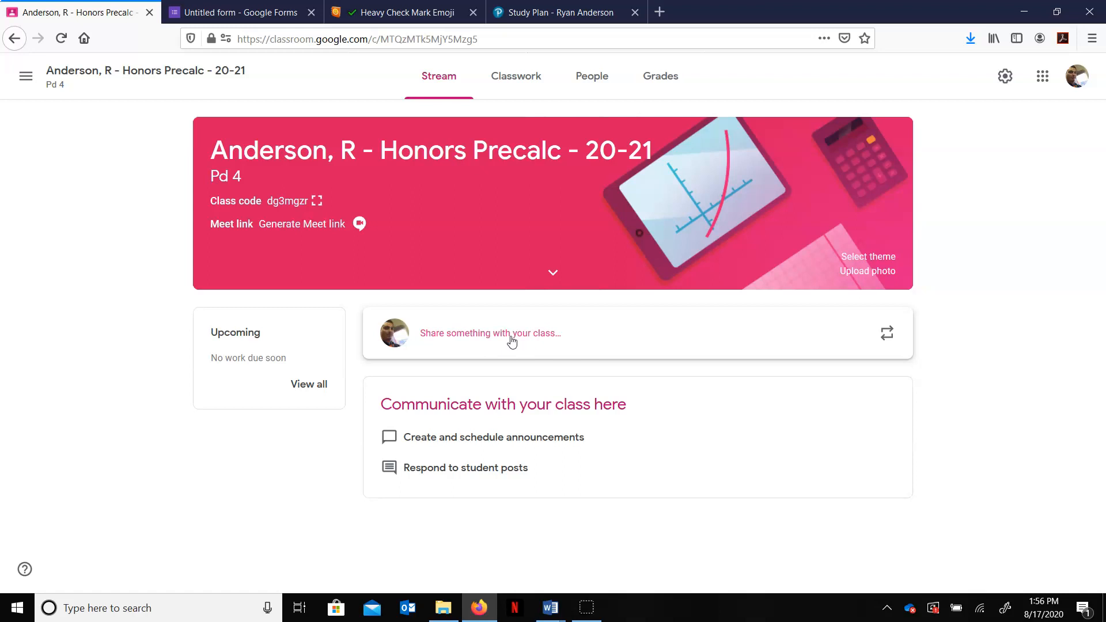
Step: Start an announcement with lines 'Today is August 31st' and 'Please go to classwork and complete the following:'
click(559, 335)
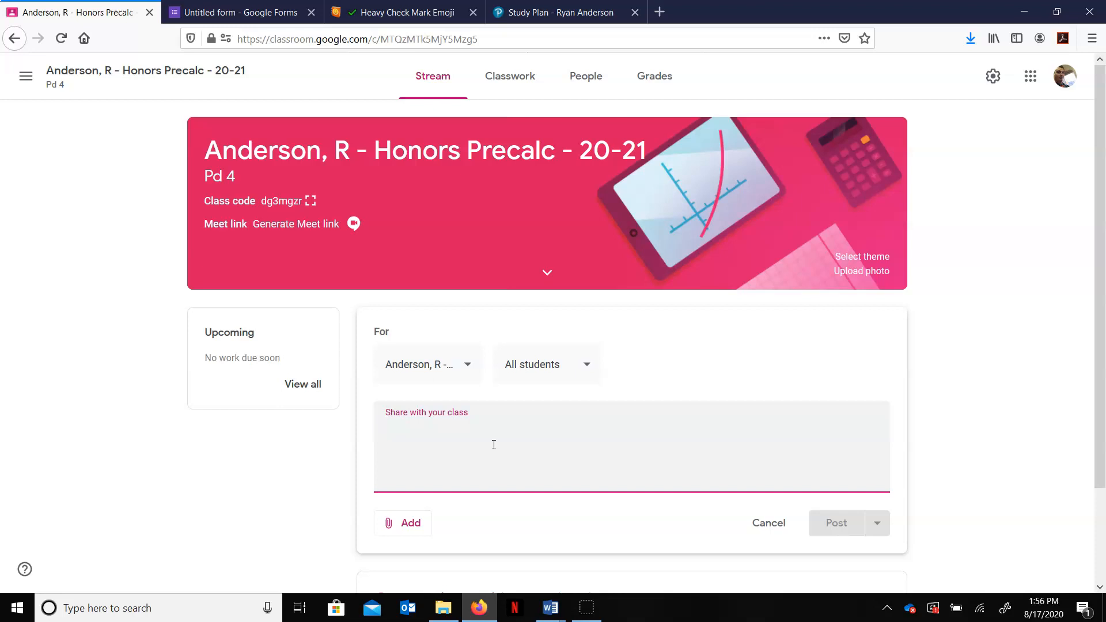
text(Today is )
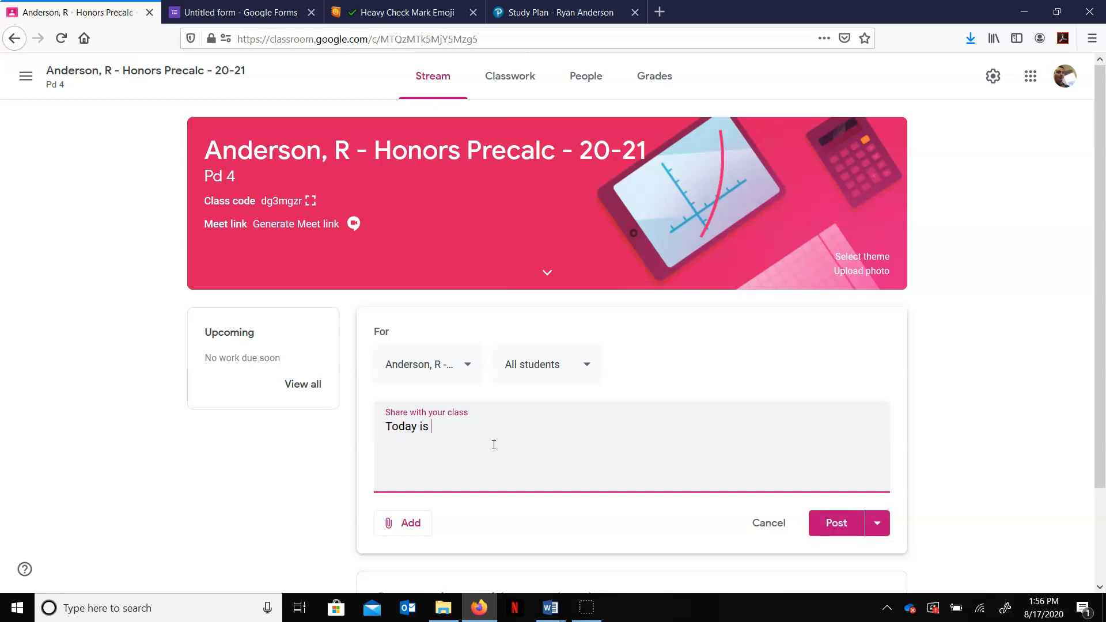
text(August 31st)
key(Return)
text(Please go to c)
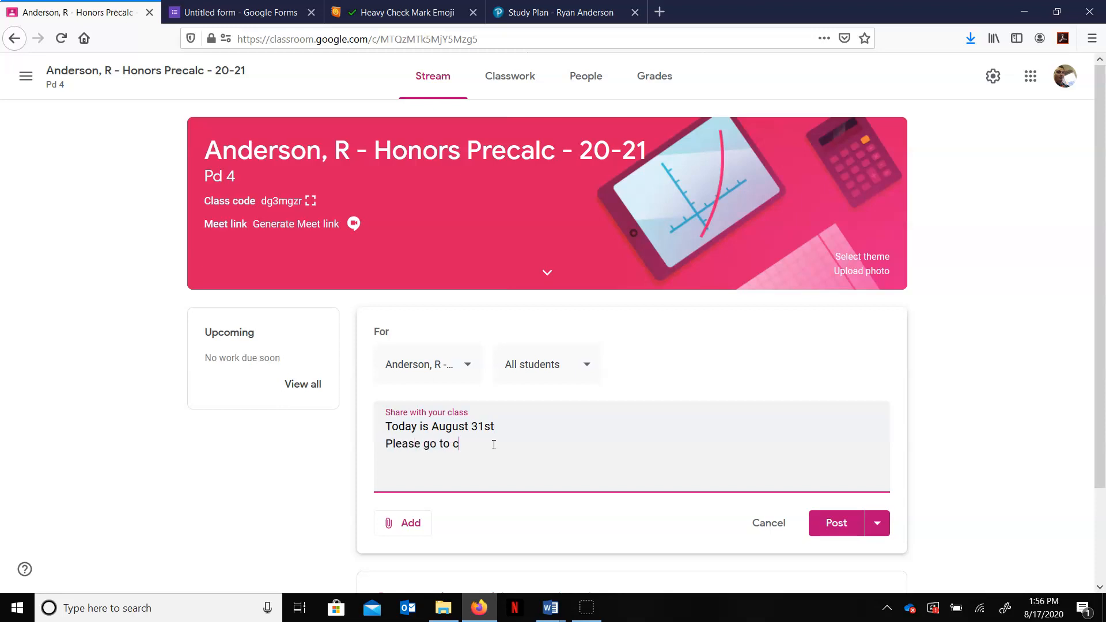
text(lasswork and complete the)
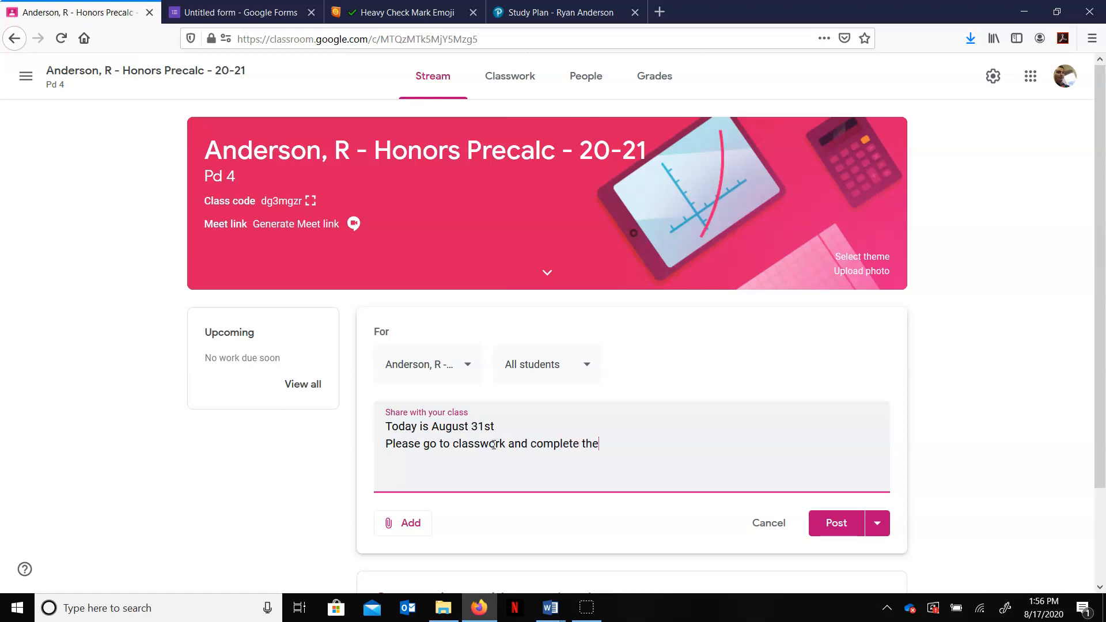
text( following:)
key(Return)
Step: List -M1.1.1 Teach Me, -M1.1.1 Practice, -M1.1.1 Assignment and -M1.1.1 Learning Check on separate lines
text(-M1.1.1)
text( Teach)
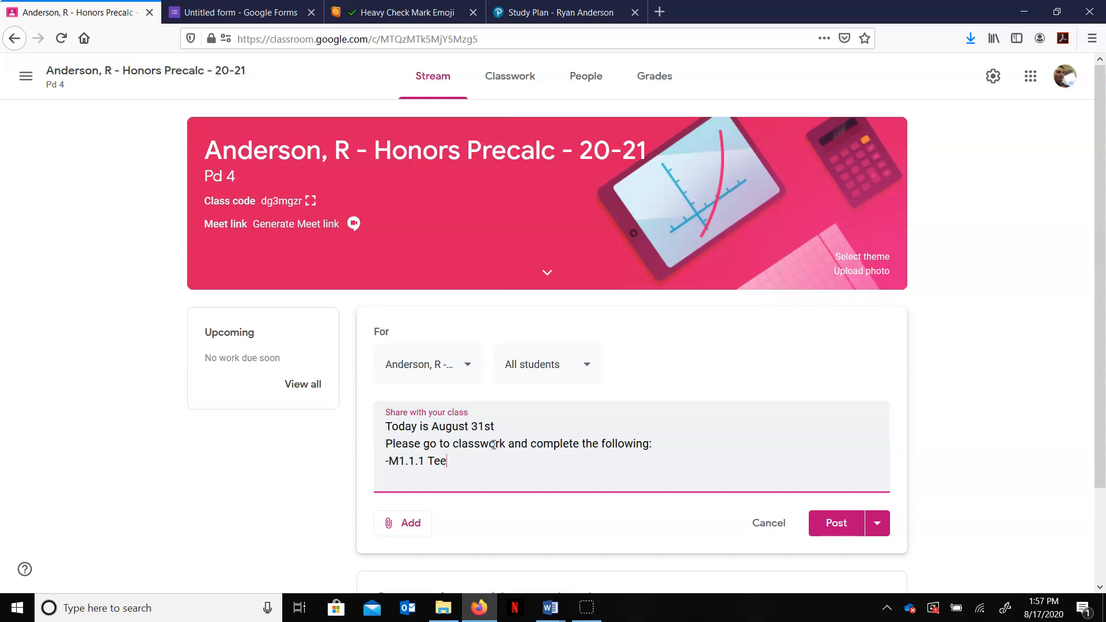
text( Me)
key(Return)
text(-M1.1.1 Practice)
key(Return)
text(-<)
key(BackSpace)
text(<)
key(BackSpace)
text(M1.1)
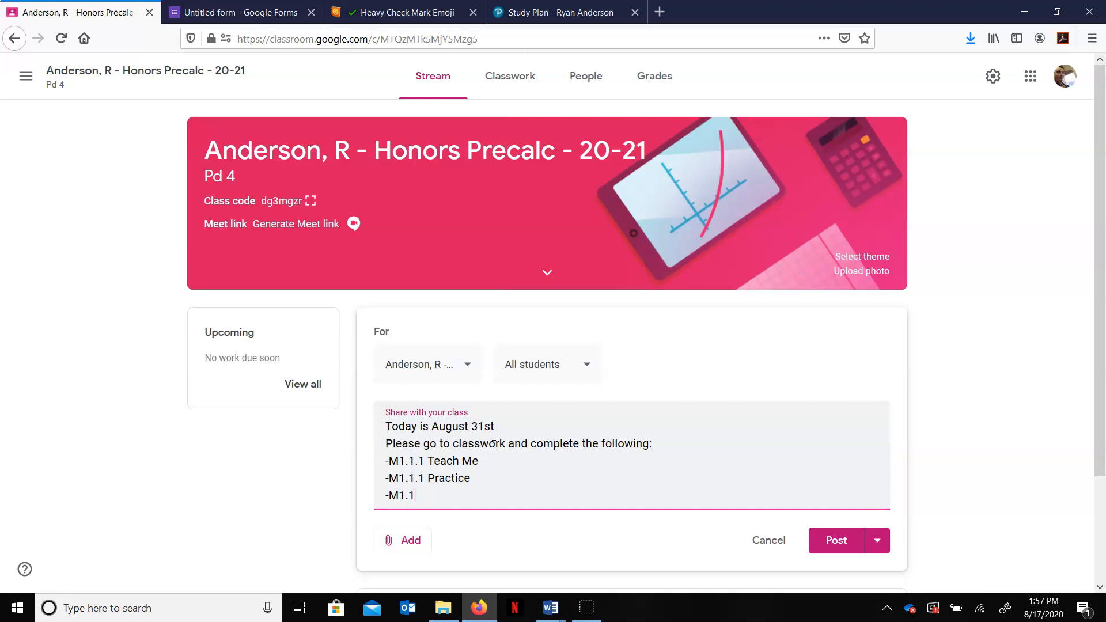
text(.1 Assignment)
key(Return)
text(-M1.1.1)
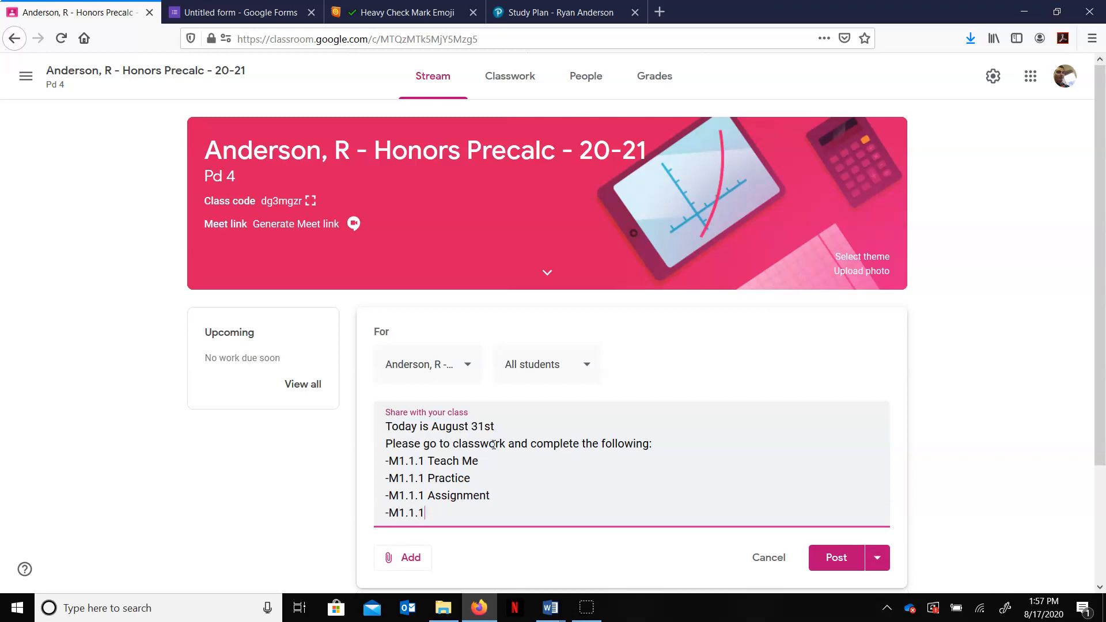
text( Learning Check)
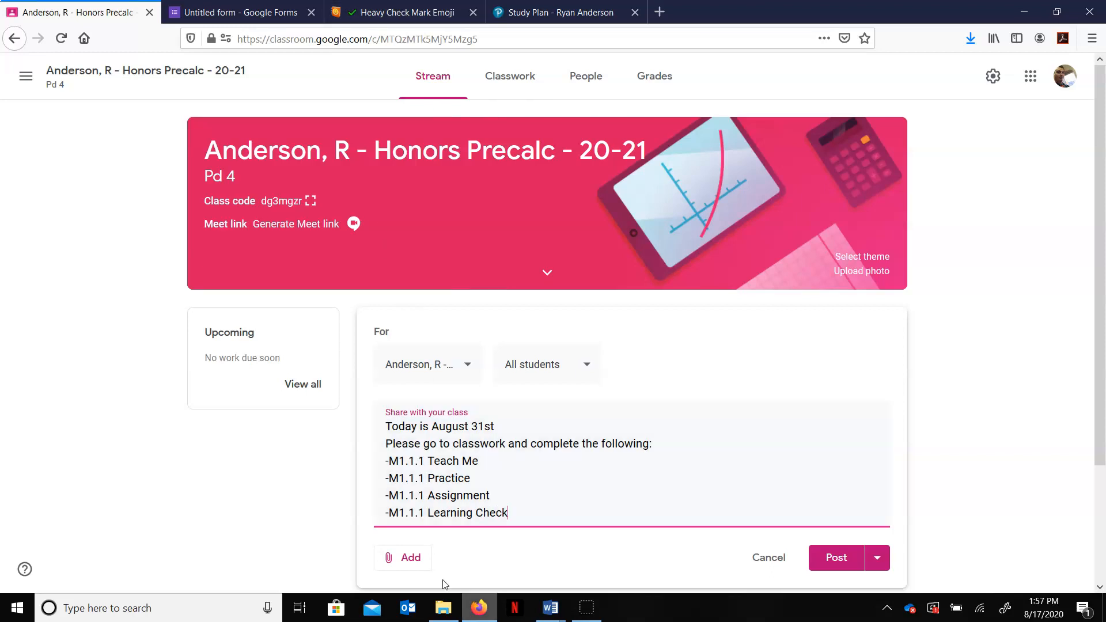
Step: Copy the orange circle emoji from Emojipedia and return to the announcement
click(403, 12)
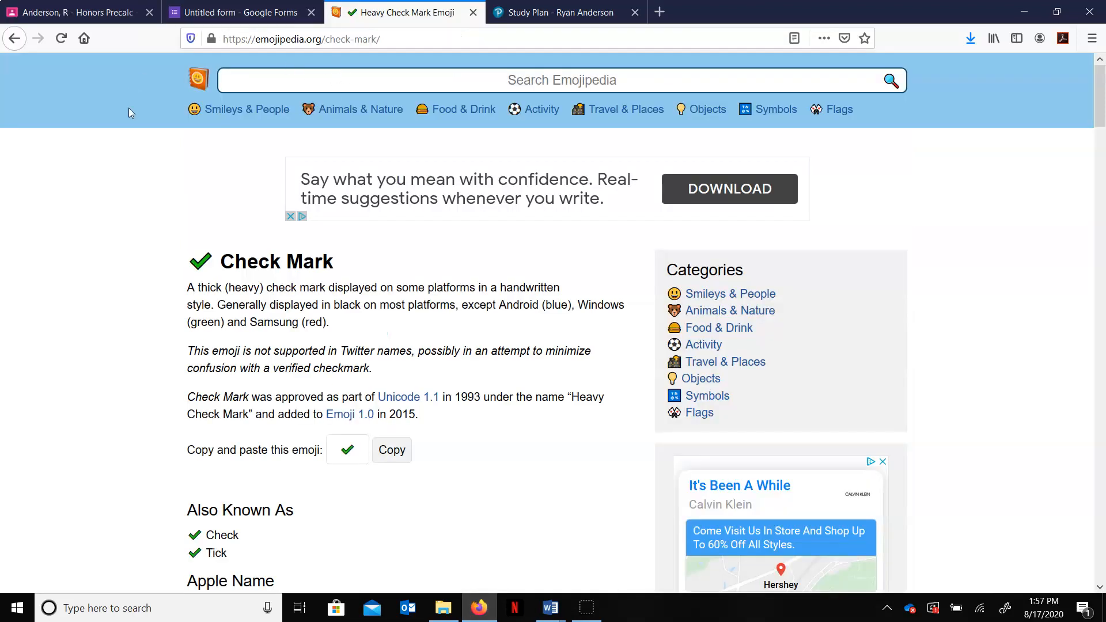
key(alt+Left)
key(alt+Left)
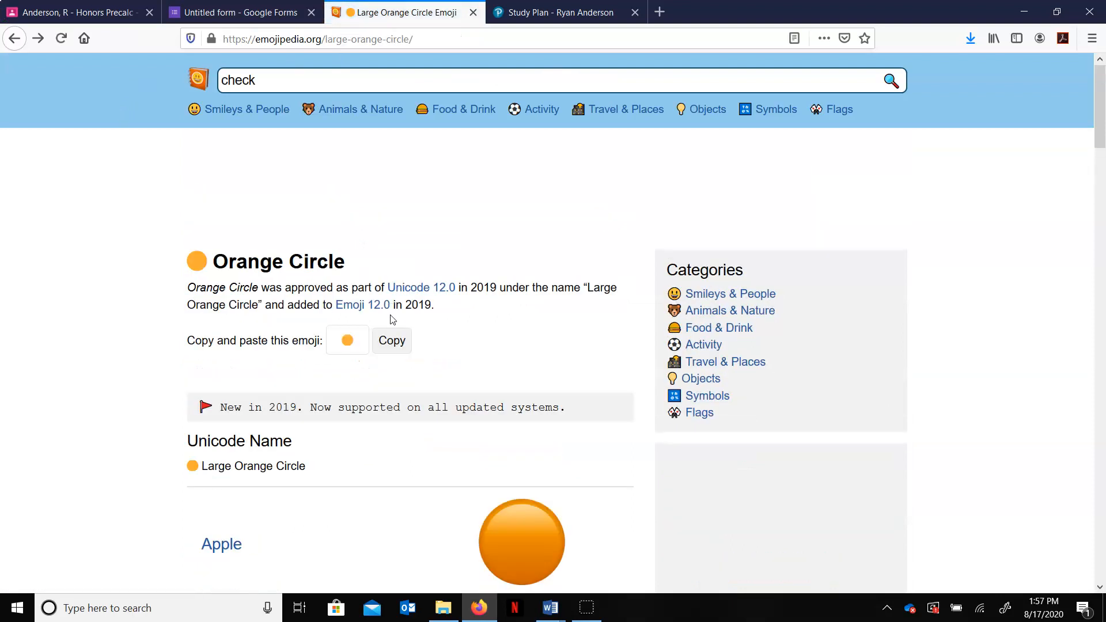
click(392, 340)
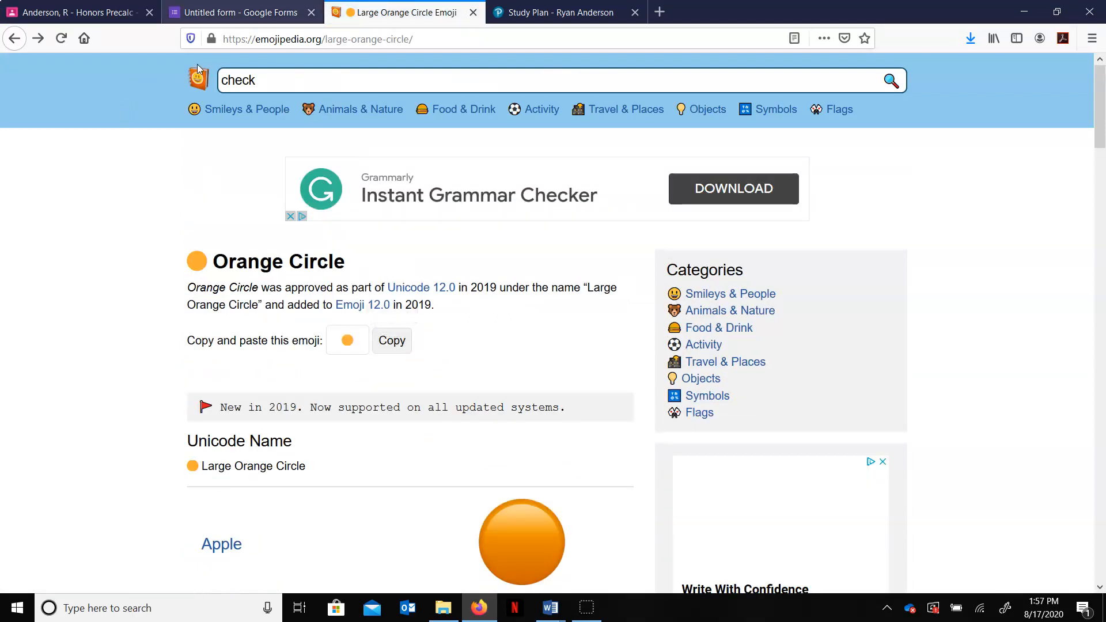
click(116, 16)
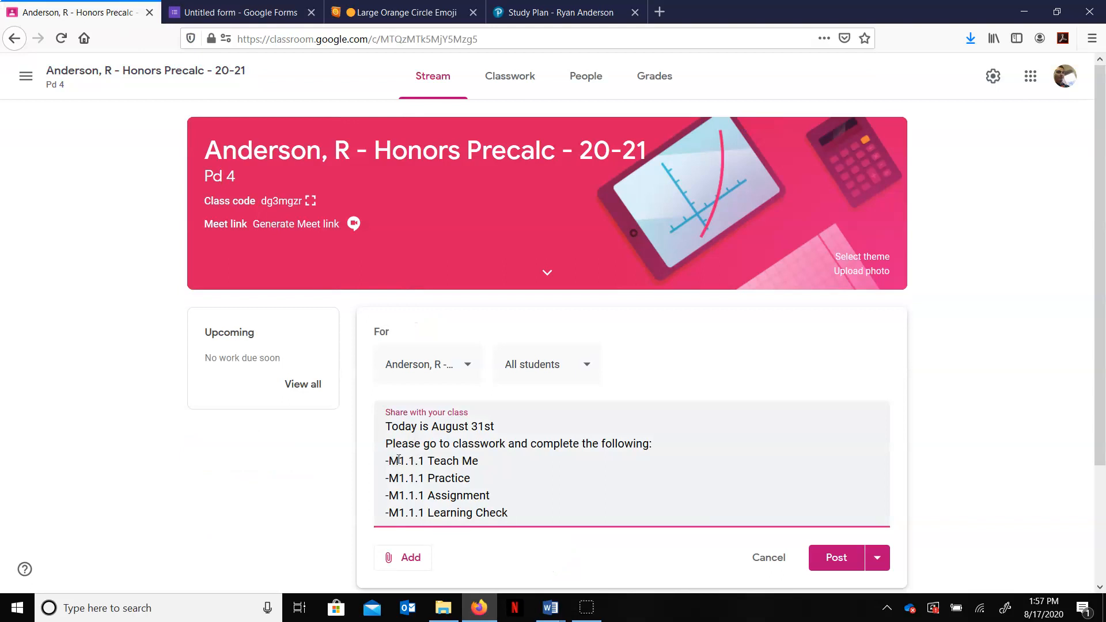
Step: Paste the orange circle emoji after the dash on each of the four item lines
key(ctrl+v)
click(392, 478)
key(ctrl+v)
click(390, 495)
key(ctrl+v)
click(392, 512)
key(ctrl+v)
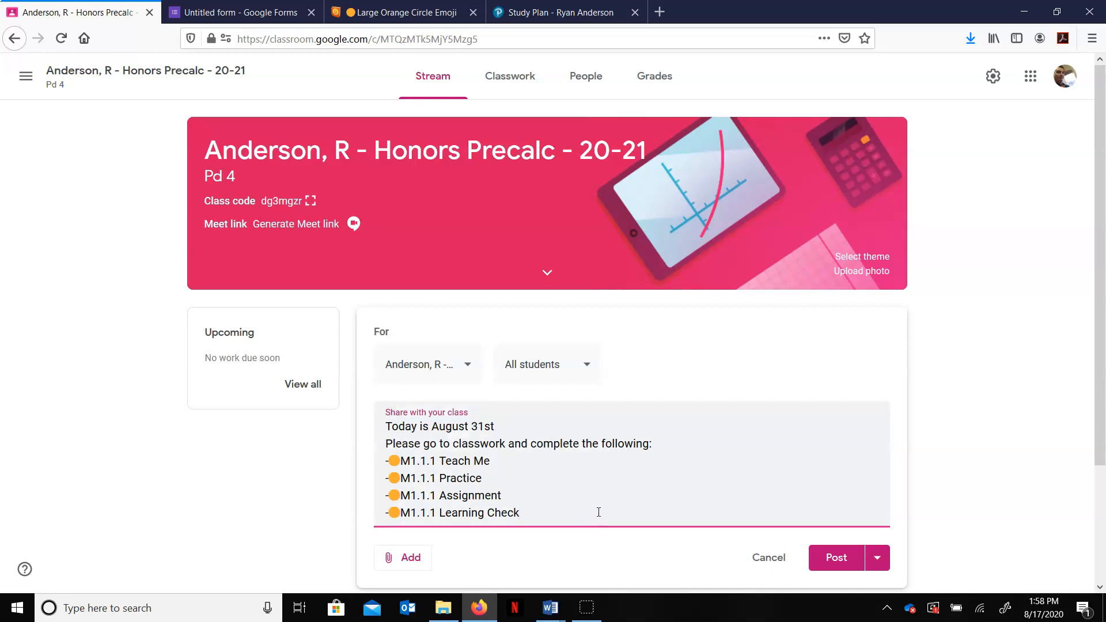
Step: Add a blank line and then 'Please remember to hit TURN IN after completing any assignment'
key(Return)
key(Return)
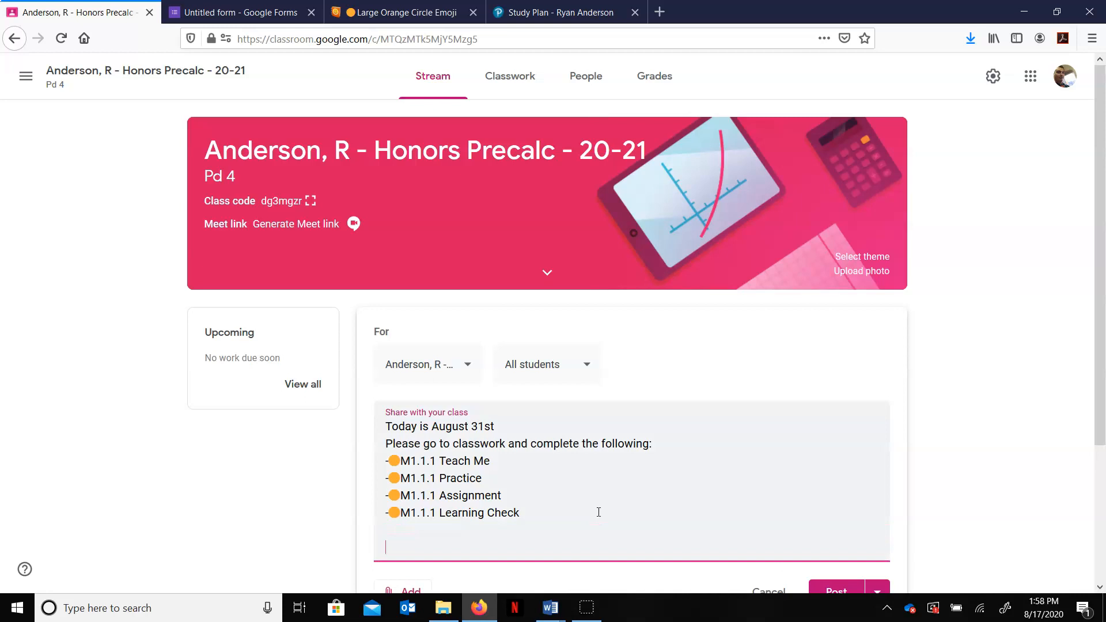
text(Please remember to)
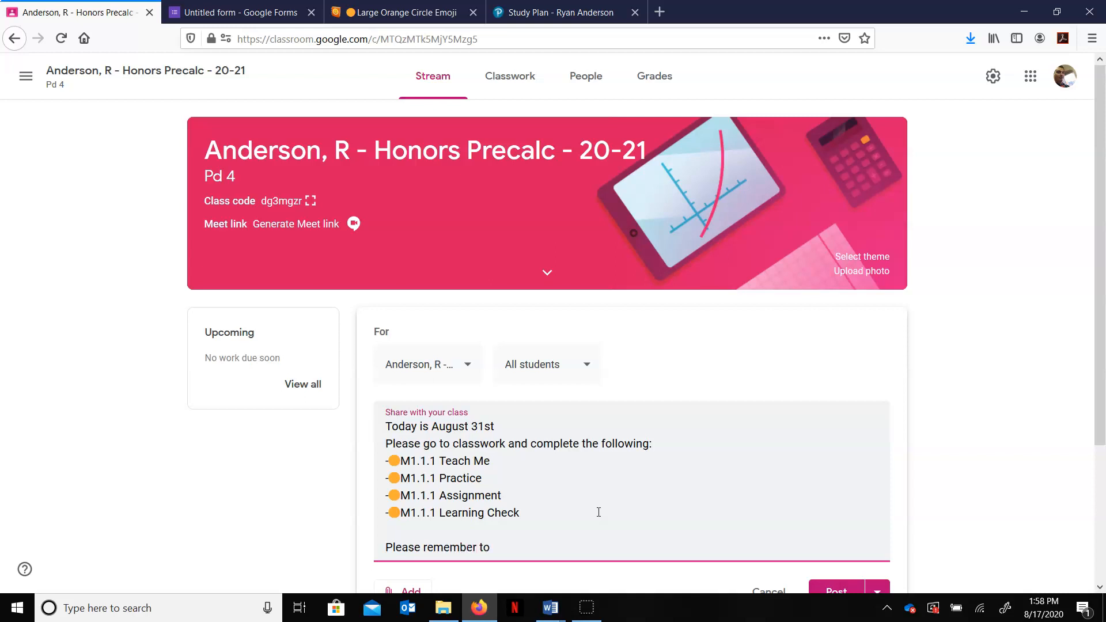
text( hit TURN IN after completing any assignment)
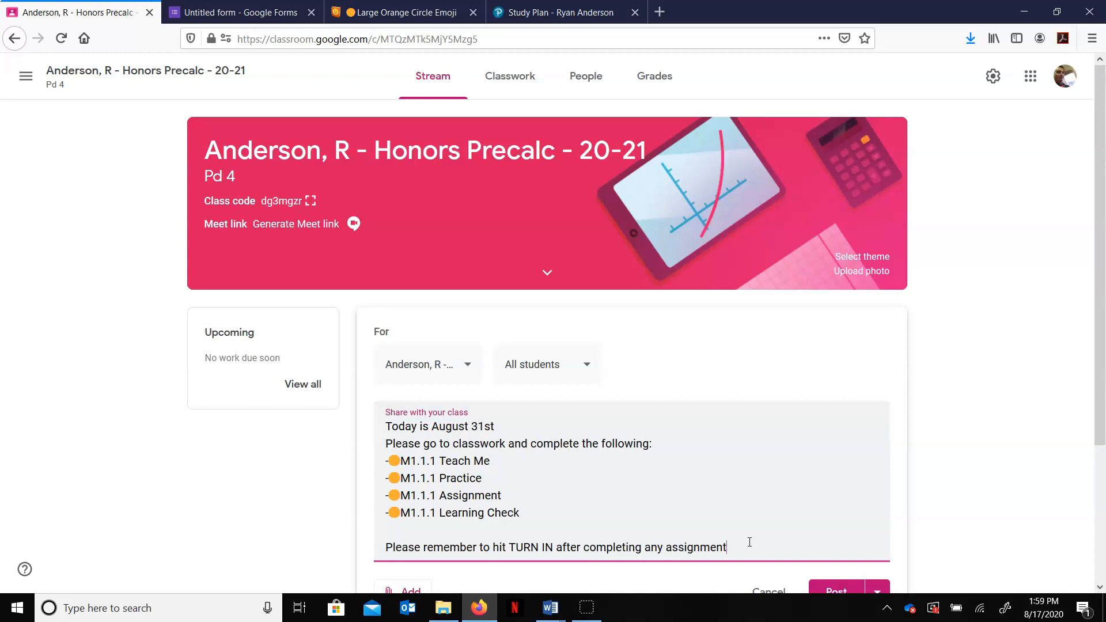
scroll(806, 530, down, 2)
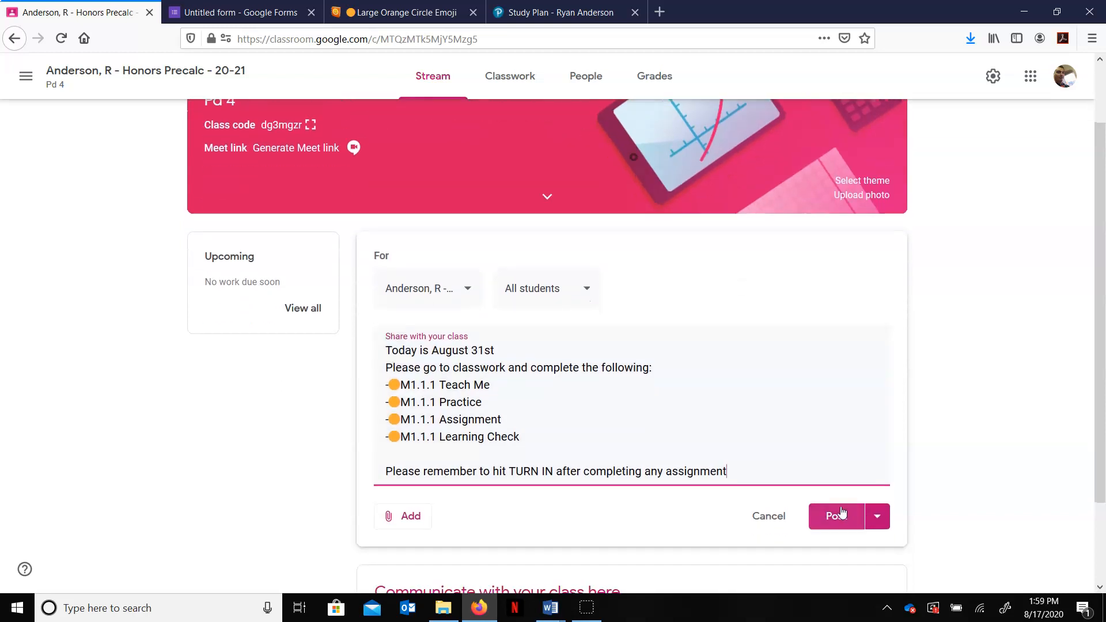
click(877, 517)
click(848, 543)
click(563, 300)
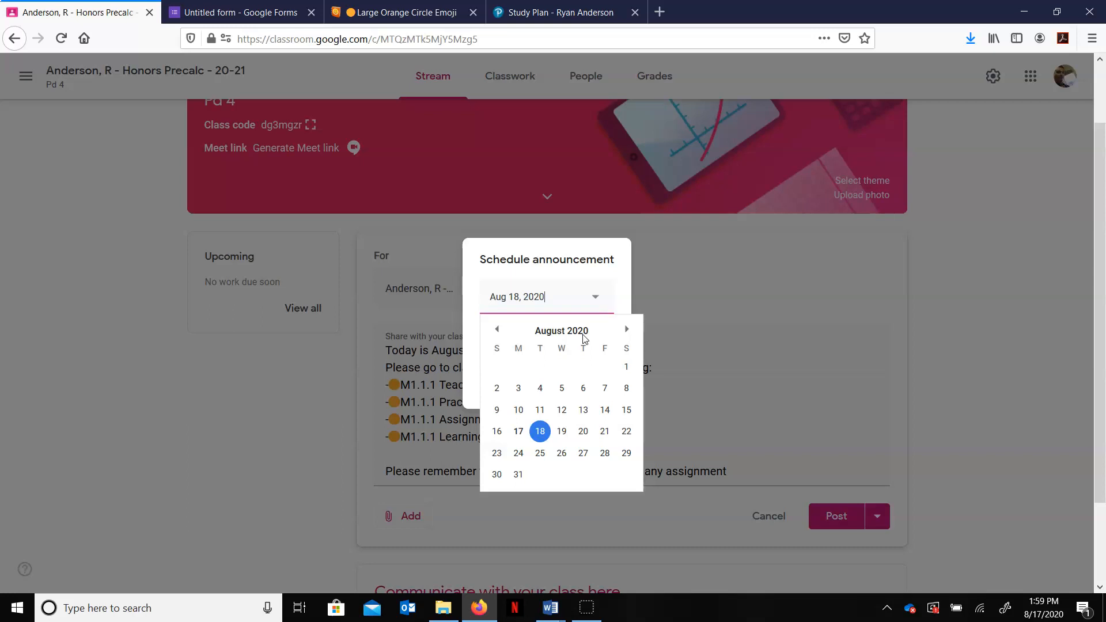
click(686, 275)
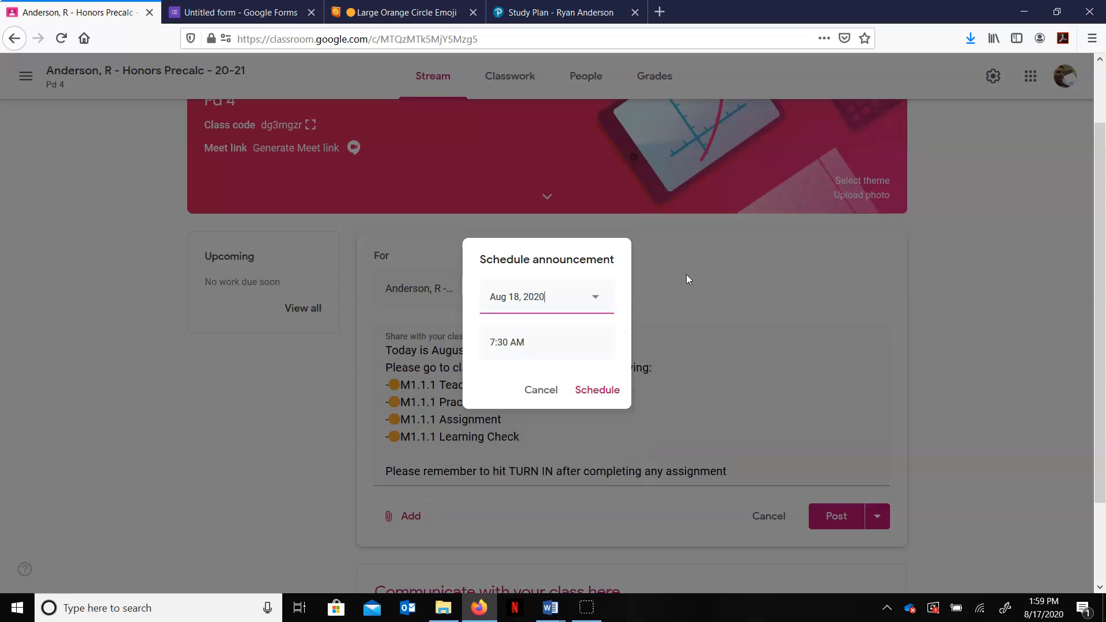
click(840, 520)
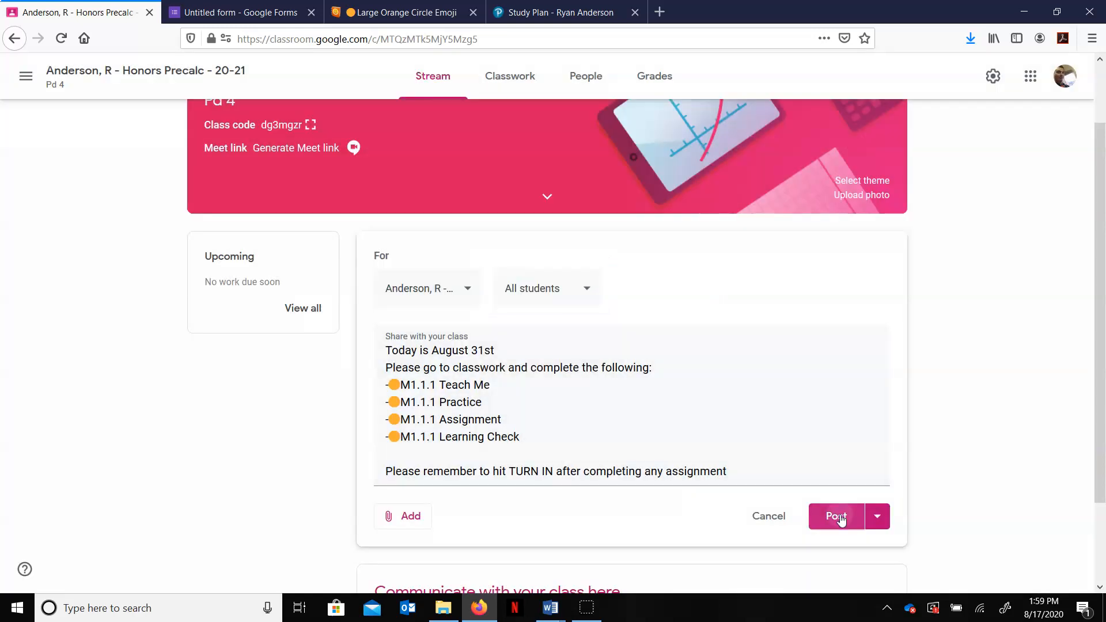
Step: Post the announcement to the class stream
scroll(954, 390, down, 1)
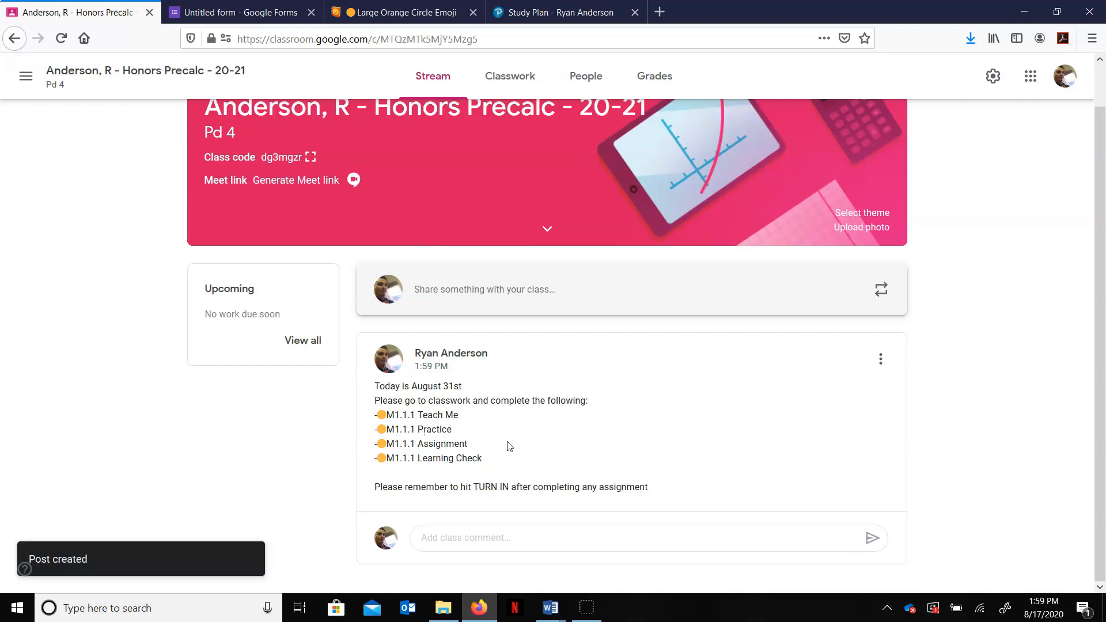
Step: Review the items in the Module1Cycle1 topic on the Classwork page
click(517, 77)
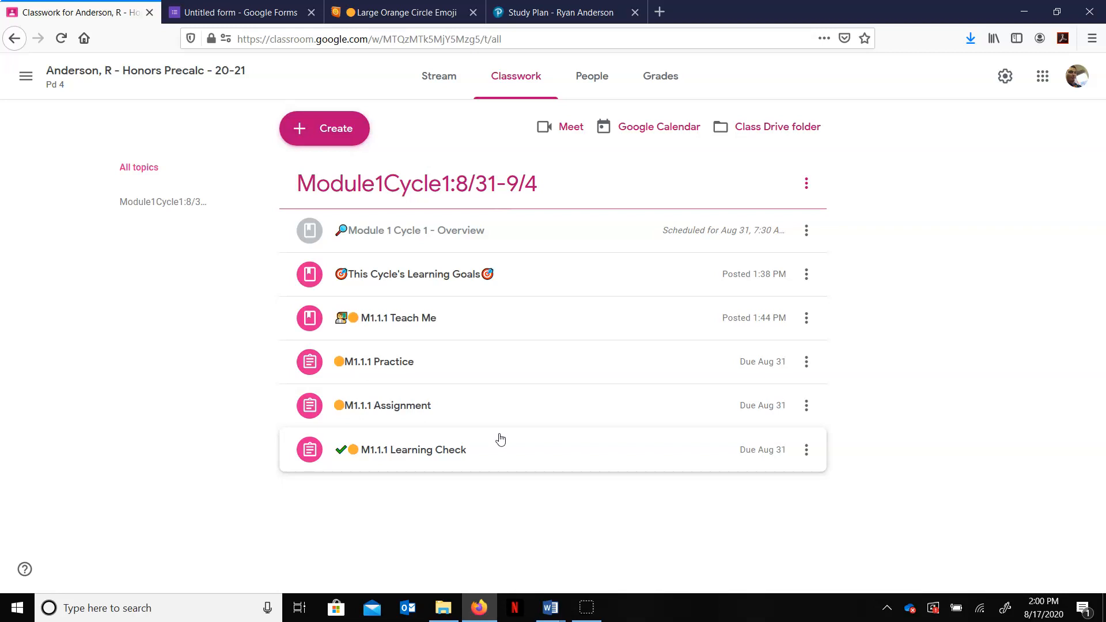
click(331, 126)
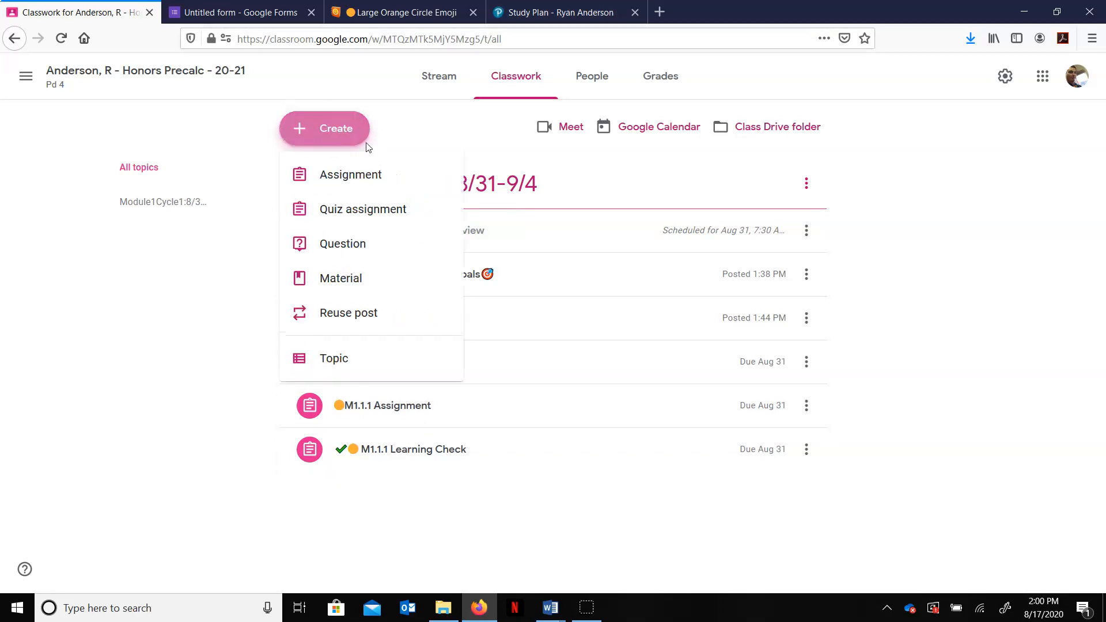
click(1010, 262)
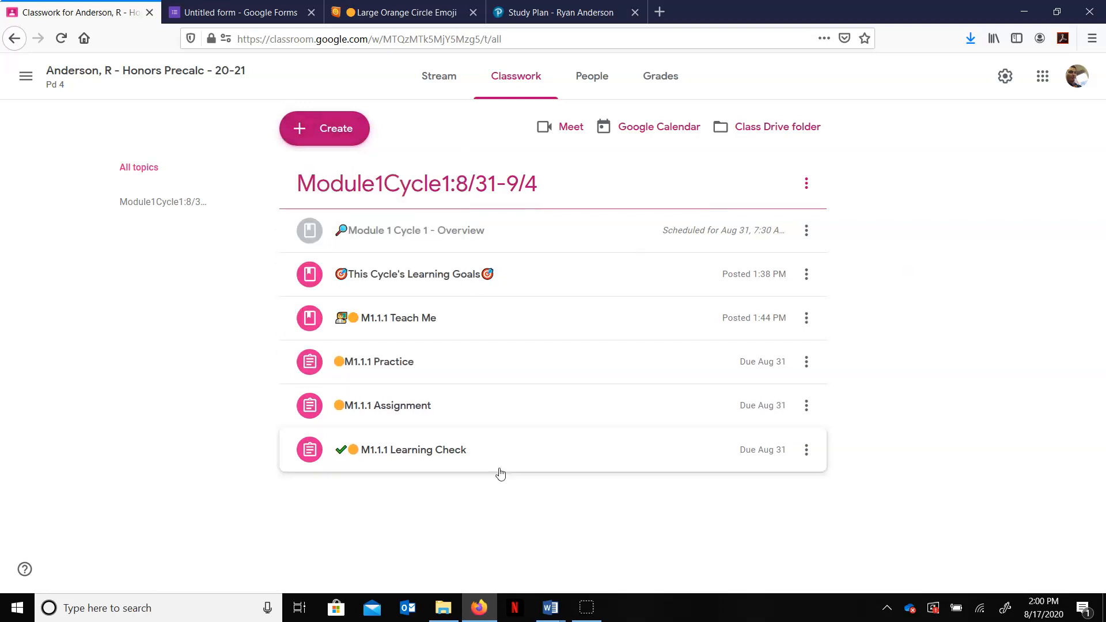
click(476, 322)
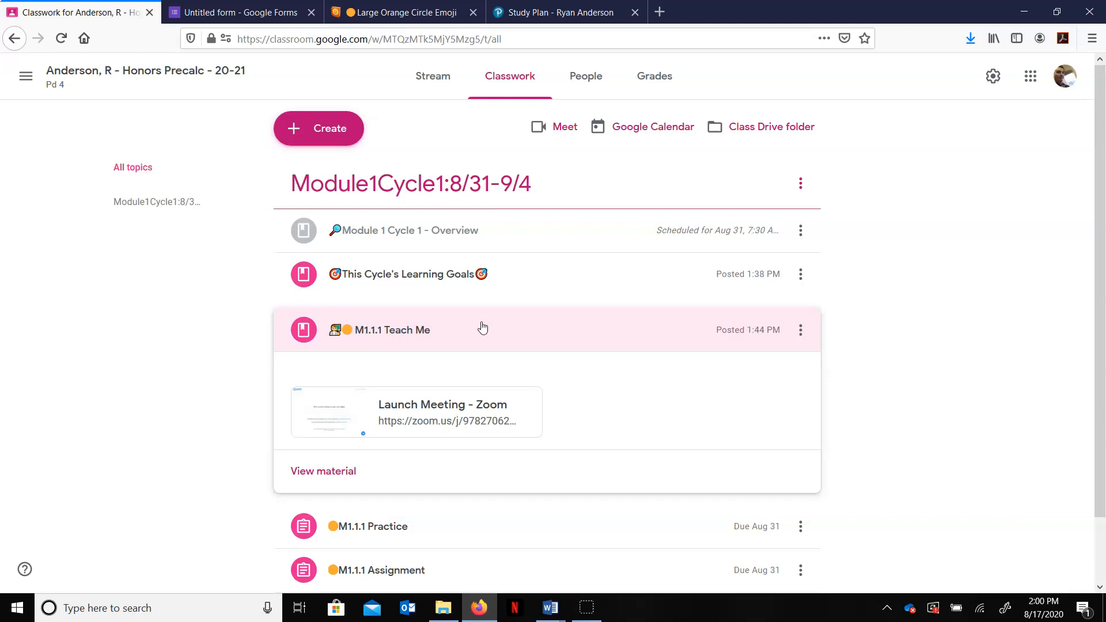
click(483, 327)
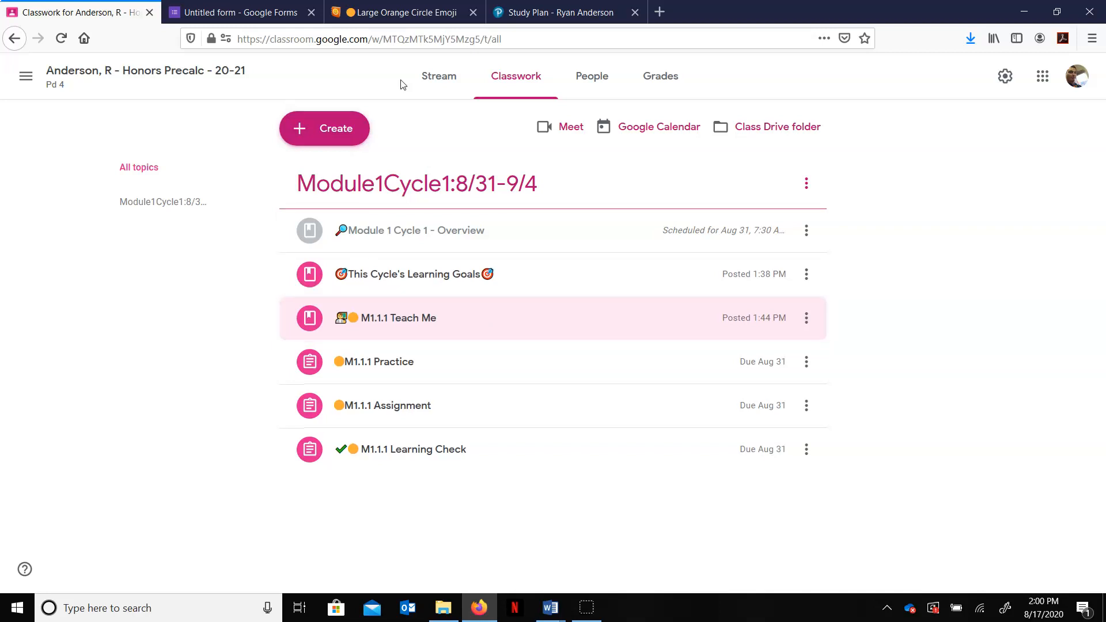
Step: Reuse the 'M1.1.1 Teach Me' material from this Honors Precalc Pd 4 class as a new post
click(352, 134)
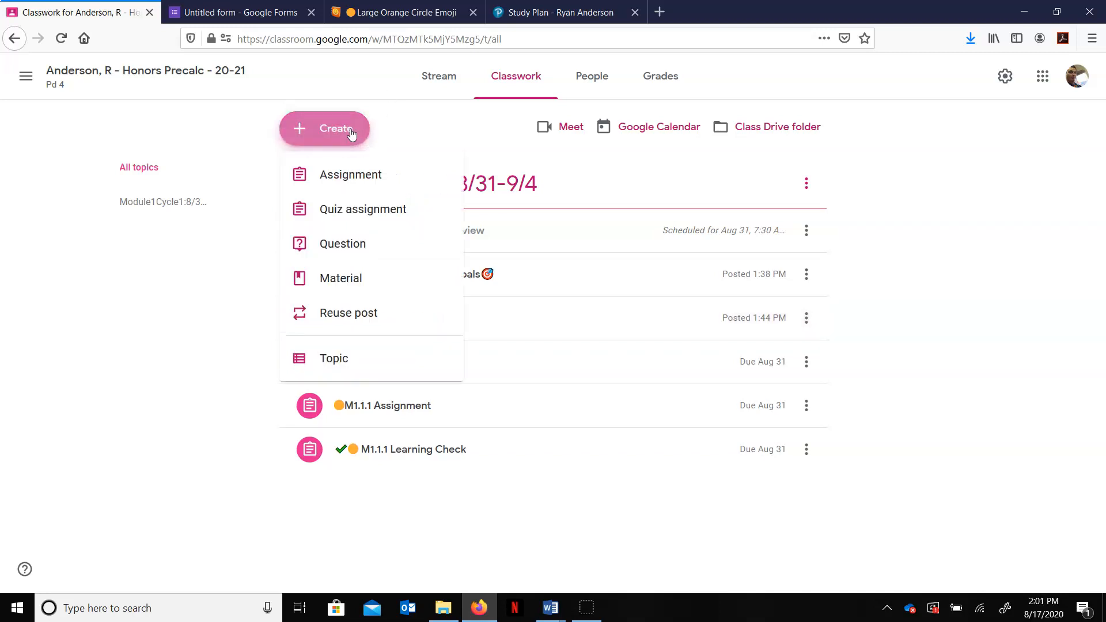
click(351, 320)
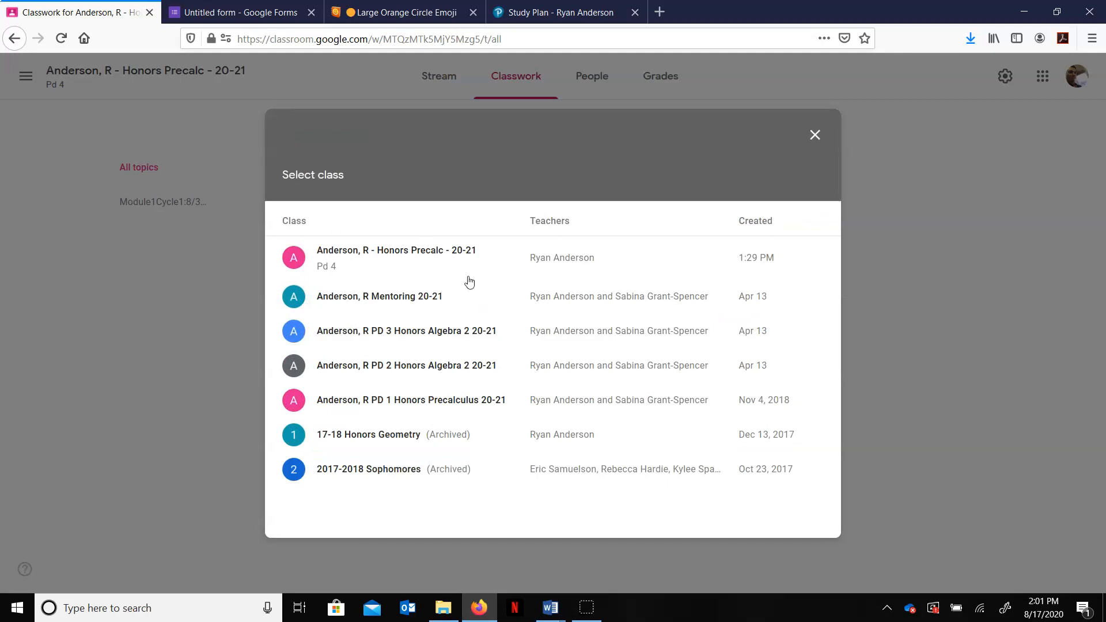
click(382, 257)
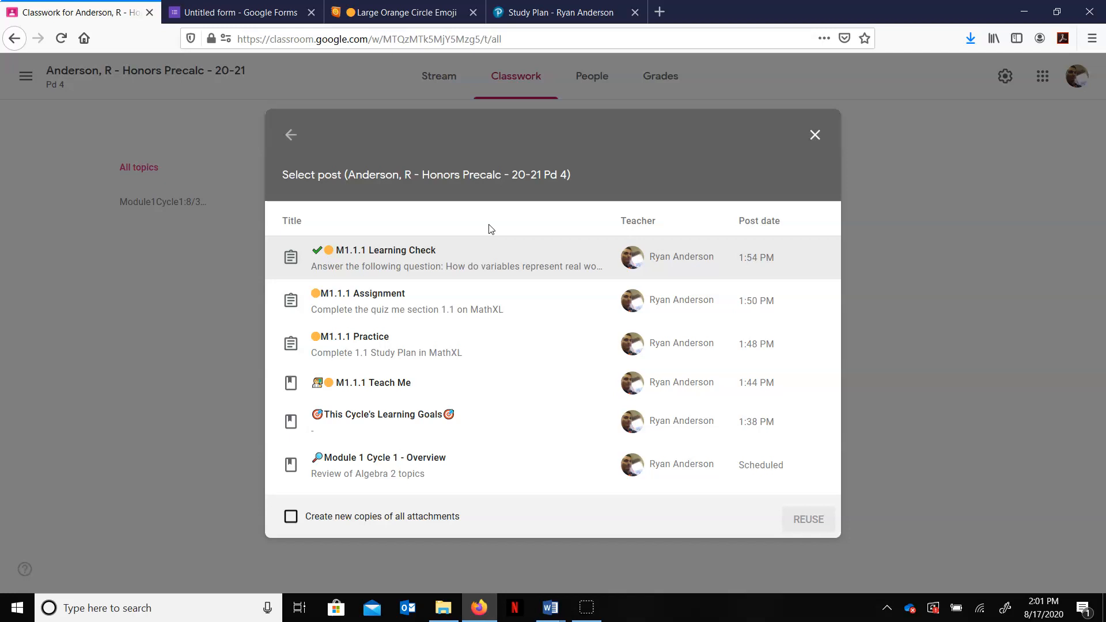
click(375, 386)
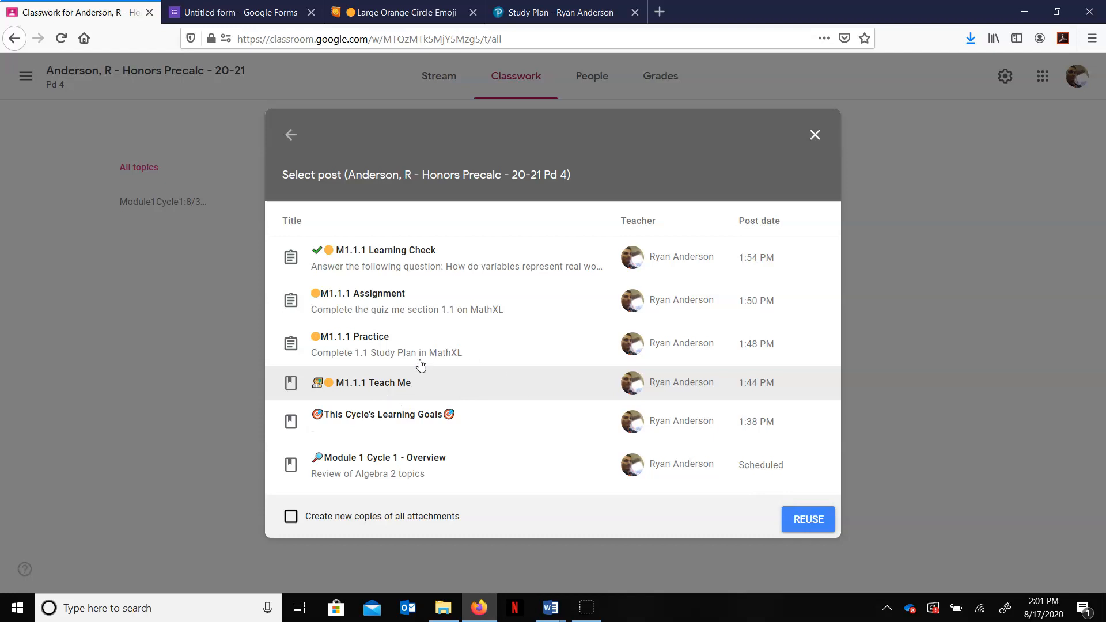
click(813, 521)
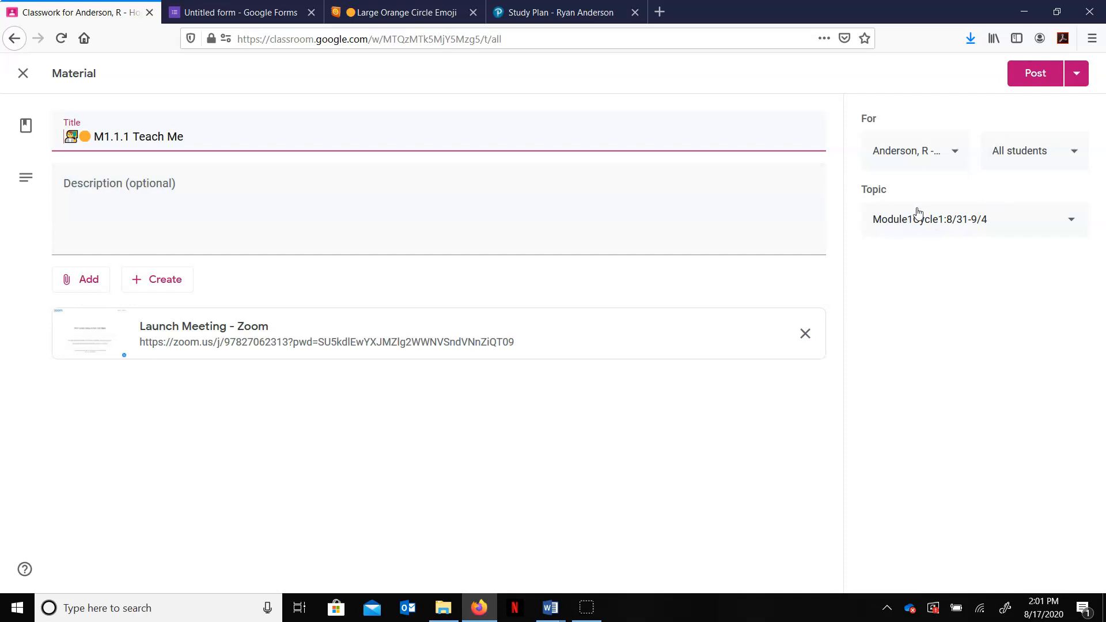
Step: Change the reused material's title number to M1.1.2 Teach Me
double_click(127, 137)
text(2)
click(91, 137)
Step: Copy the Large Blue Circle emoji from Emojipedia and replace the orange circle in the title with it
click(404, 12)
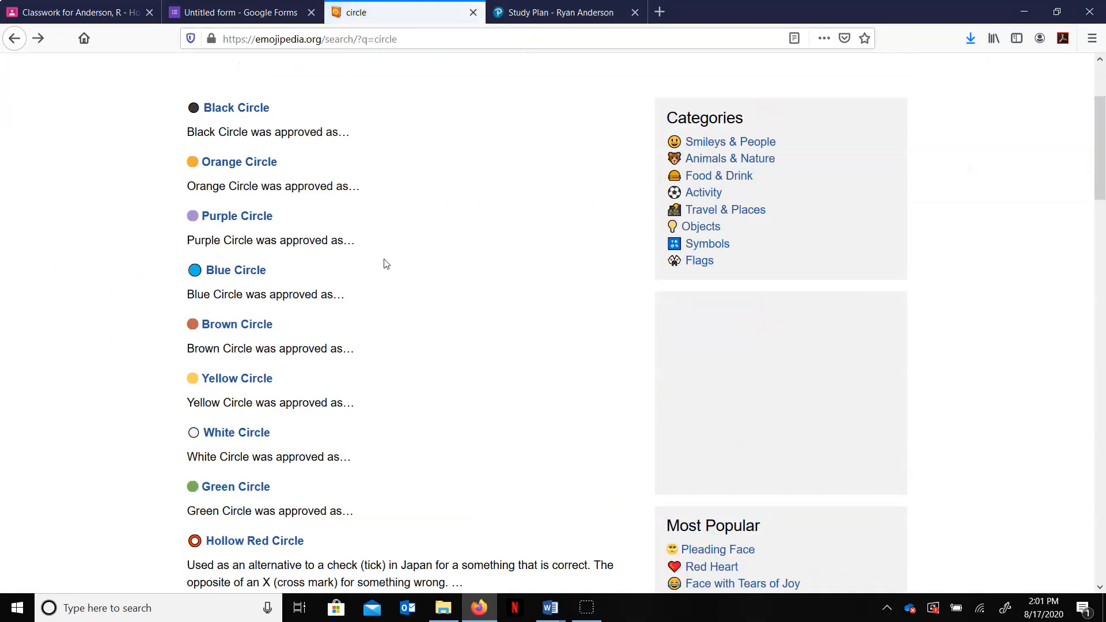
click(197, 274)
click(392, 341)
click(104, 8)
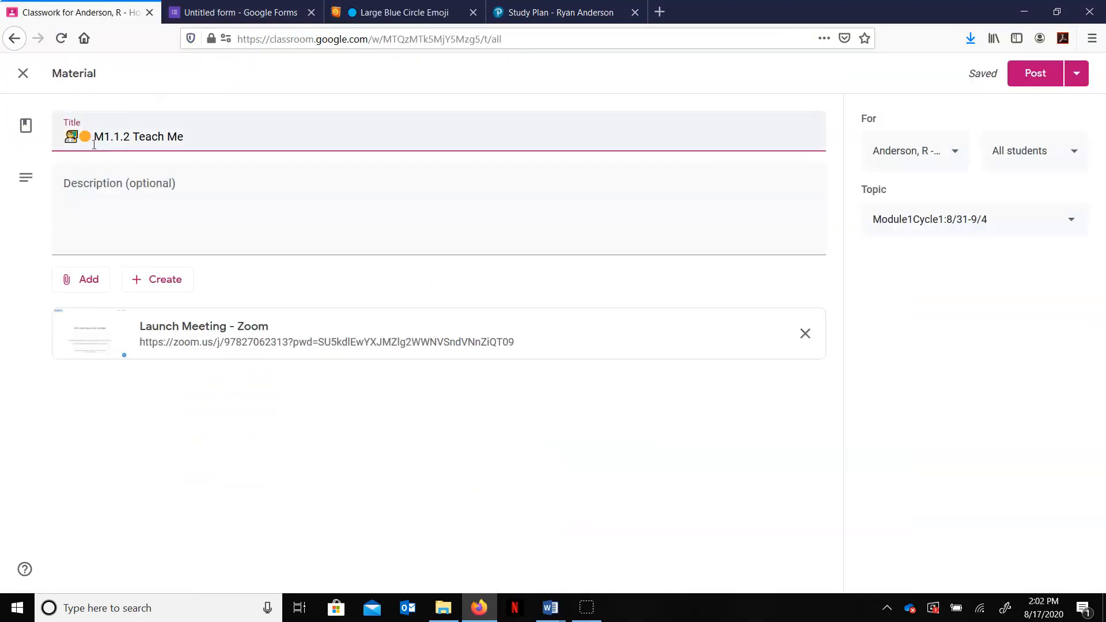
key(BackSpace)
key(ctrl+v)
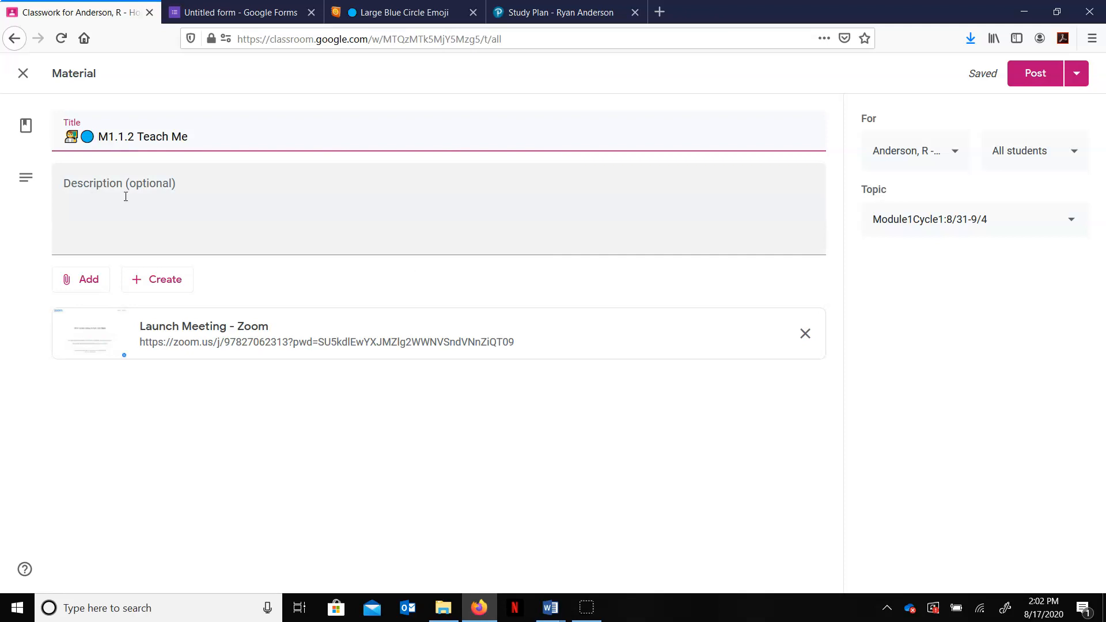
Step: Post the M1.1.2 Teach Me material and move it to the end of the Module1Cycle1 topic
click(1030, 71)
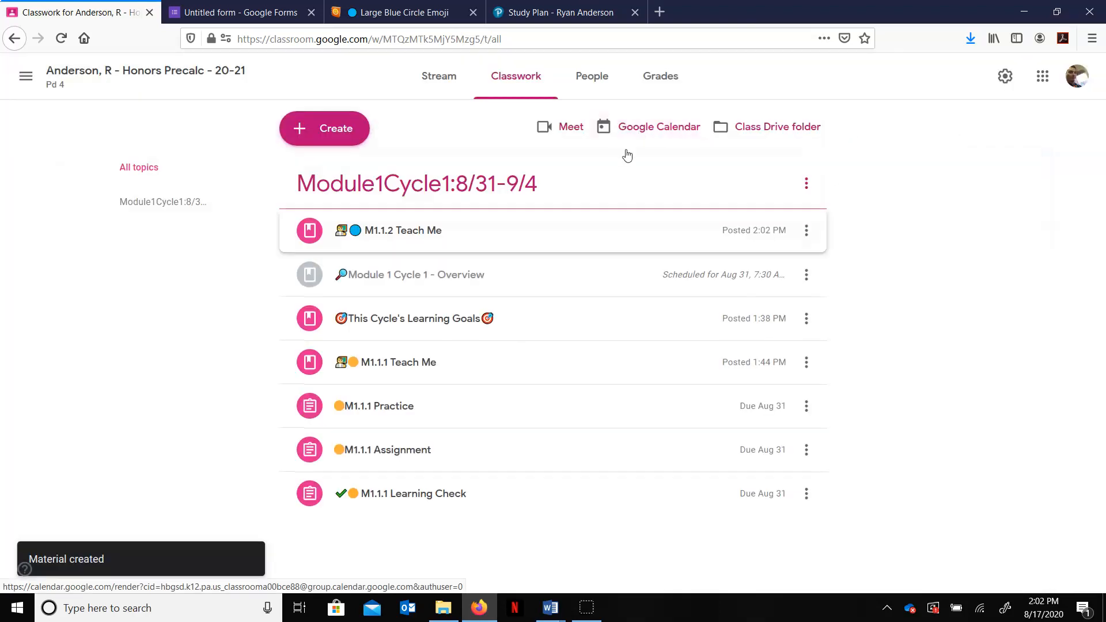
drag(398, 230, 419, 500)
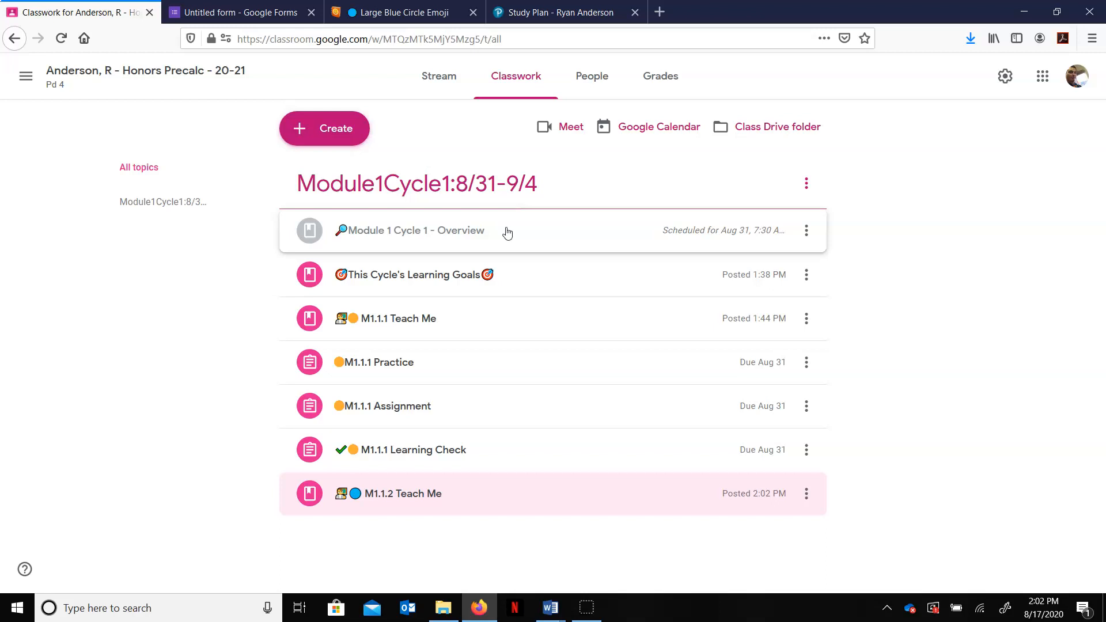
Step: Reuse the green-circle M1.1.1 Teach Me material from the PD 1 Honors Precalculus 20-21 class
click(357, 128)
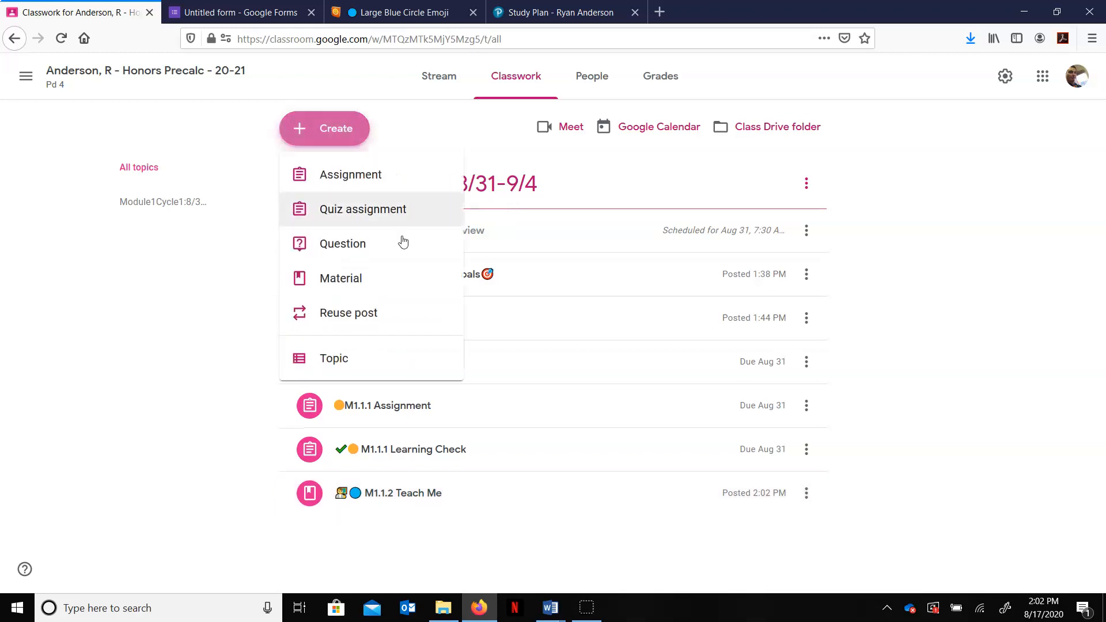
click(382, 311)
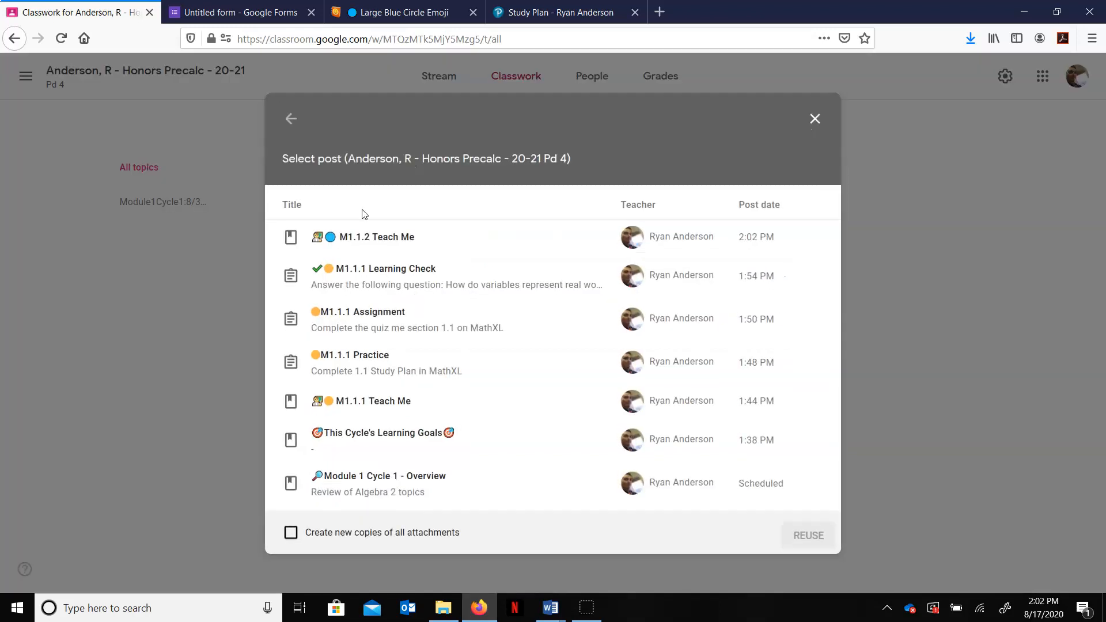
click(295, 122)
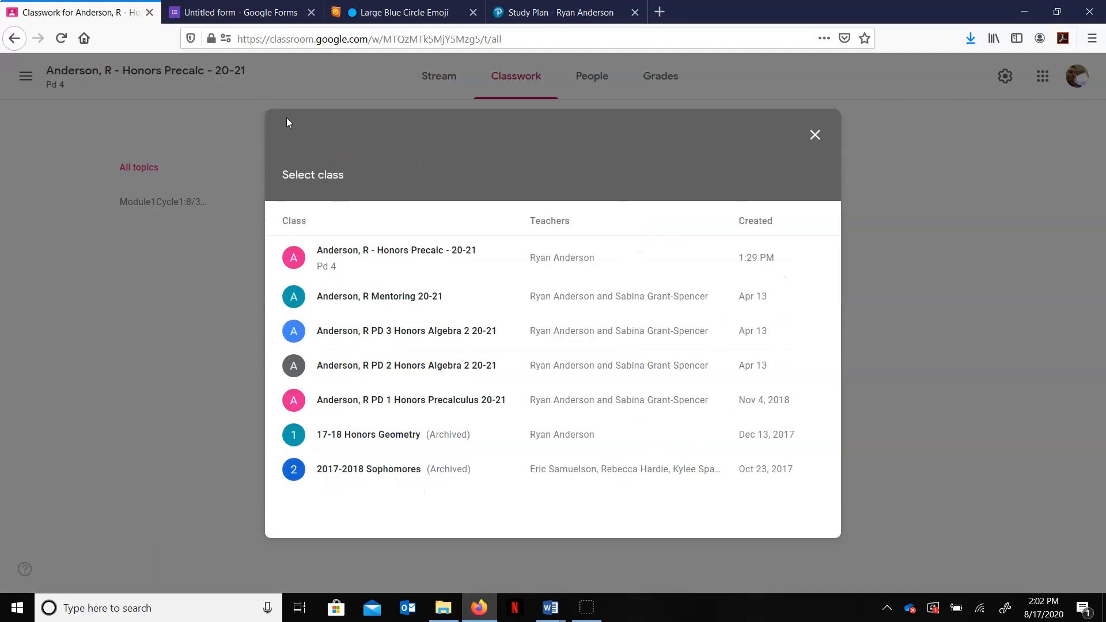
click(418, 410)
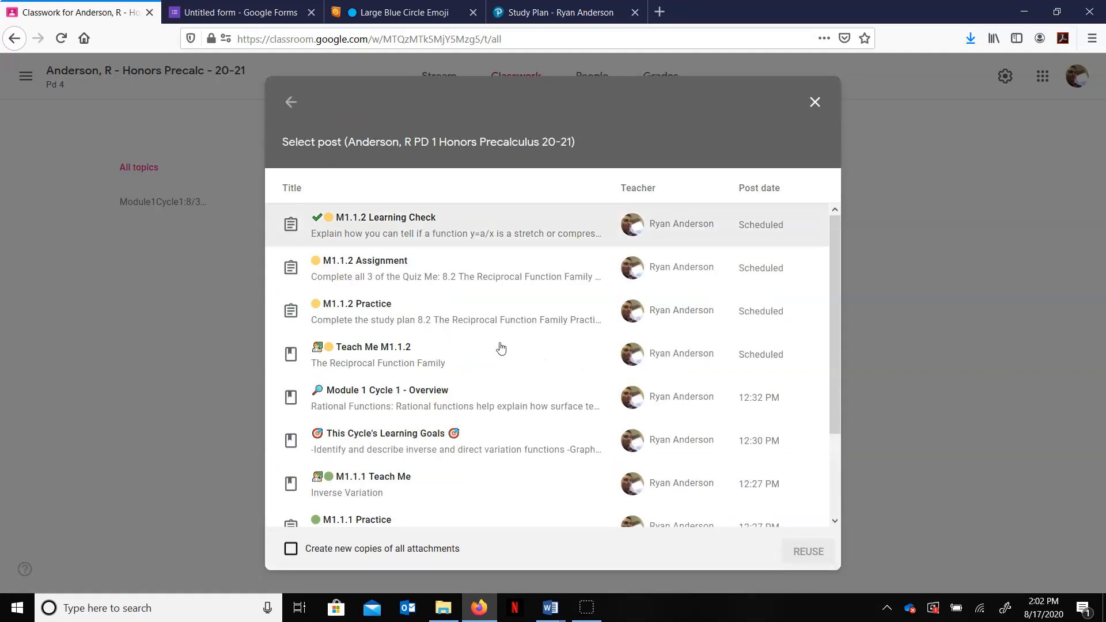
scroll(501, 350, down, 1)
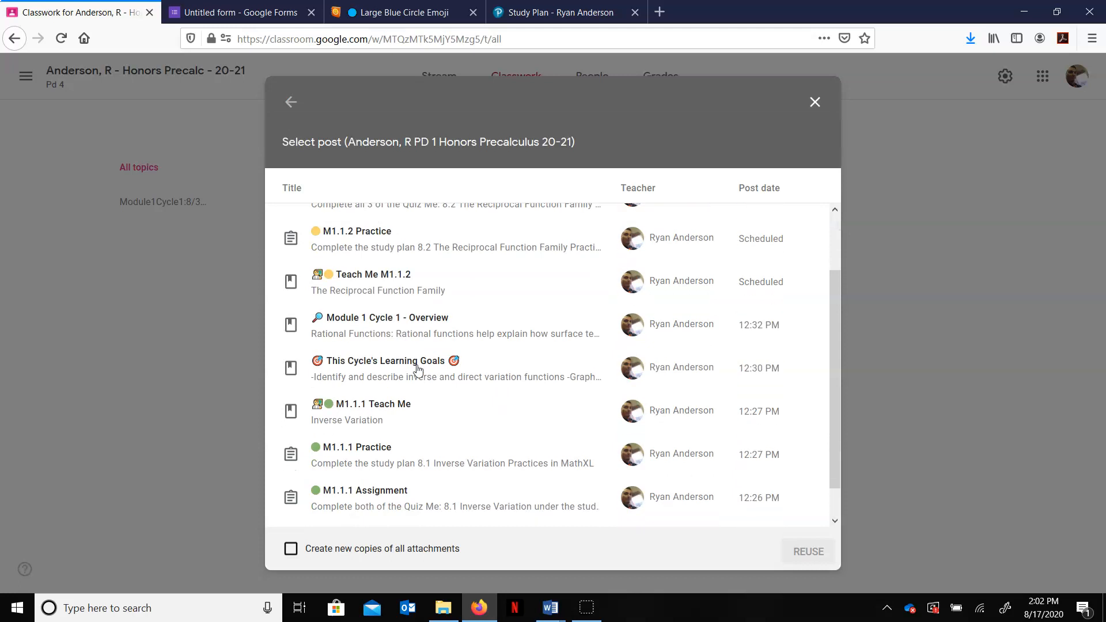
scroll(502, 395, down, 2)
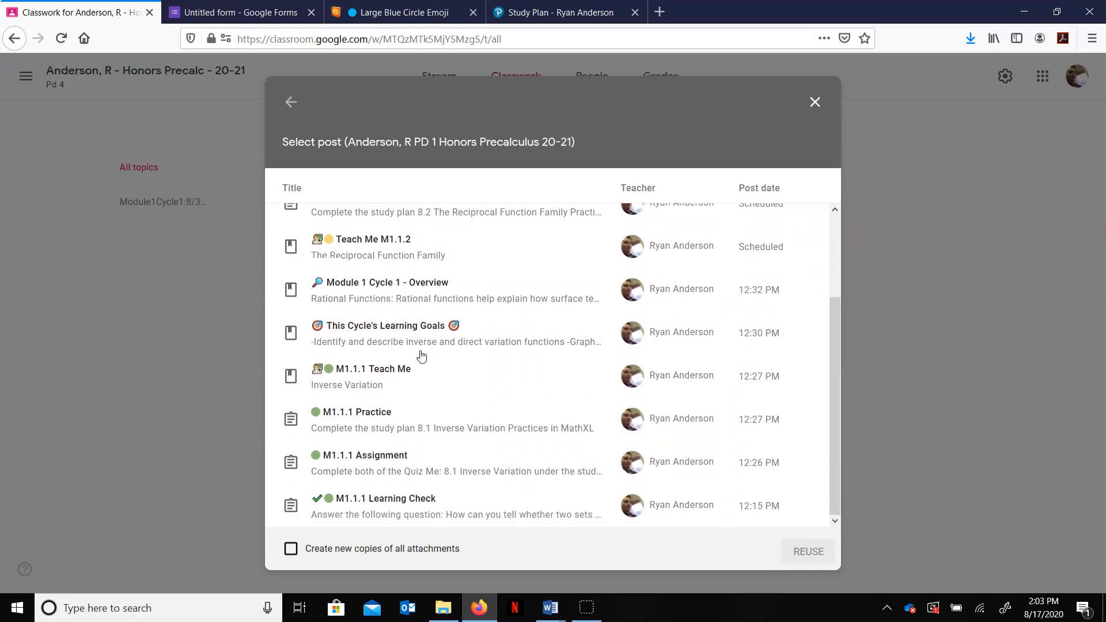
scroll(426, 356, up, 3)
scroll(443, 415, down, 3)
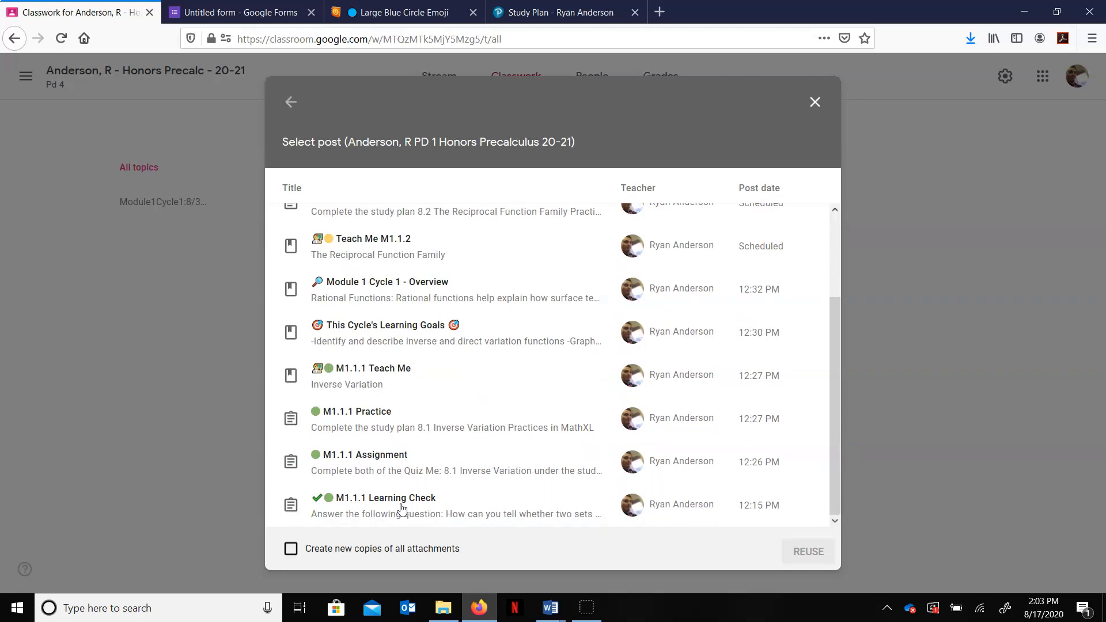
click(405, 385)
click(805, 553)
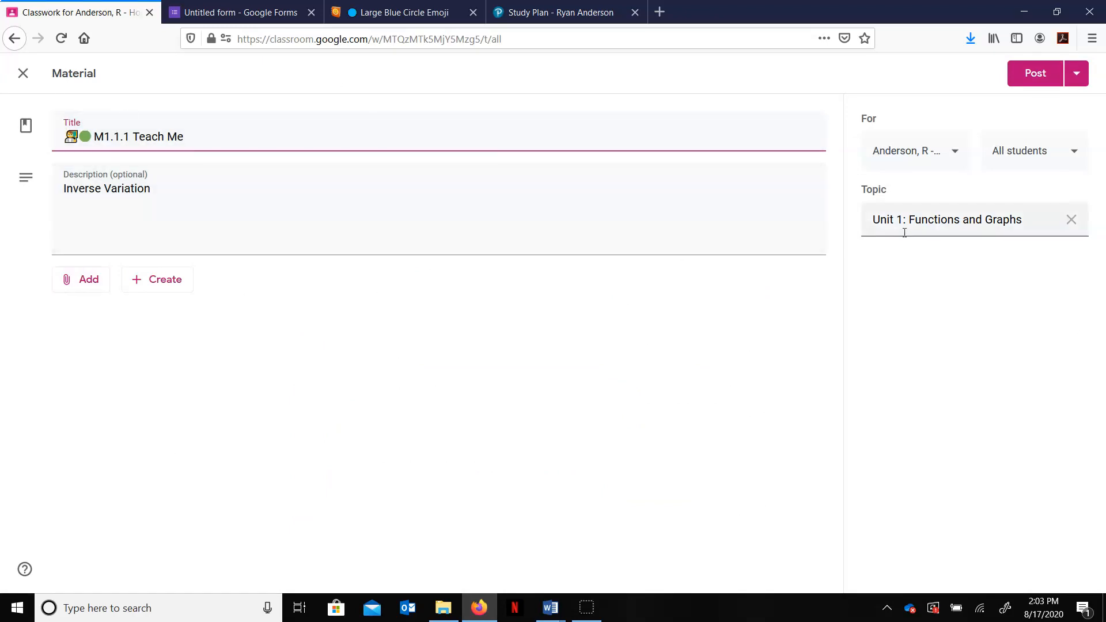
Step: Close the editor and delete the resulting M1.1.1 Teach Me draft
click(23, 73)
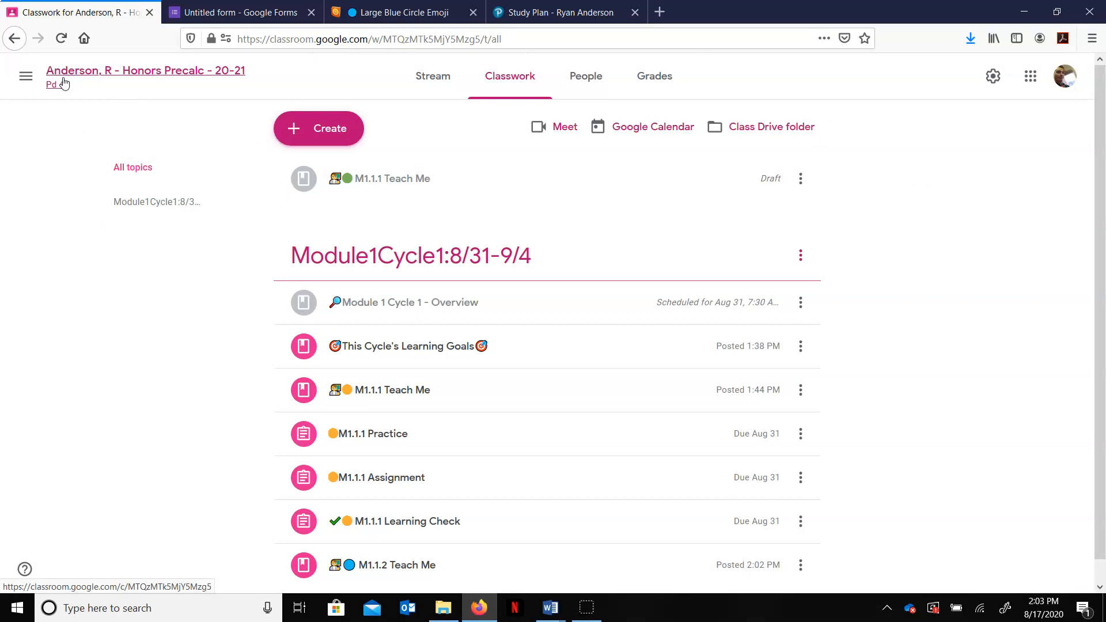
click(801, 181)
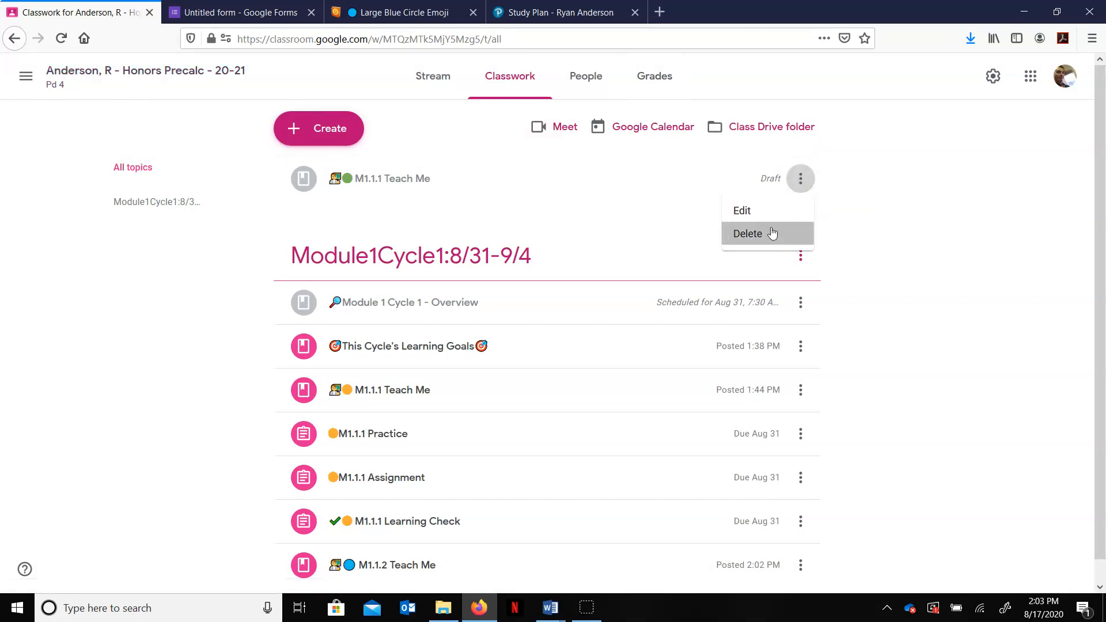
click(772, 234)
click(598, 352)
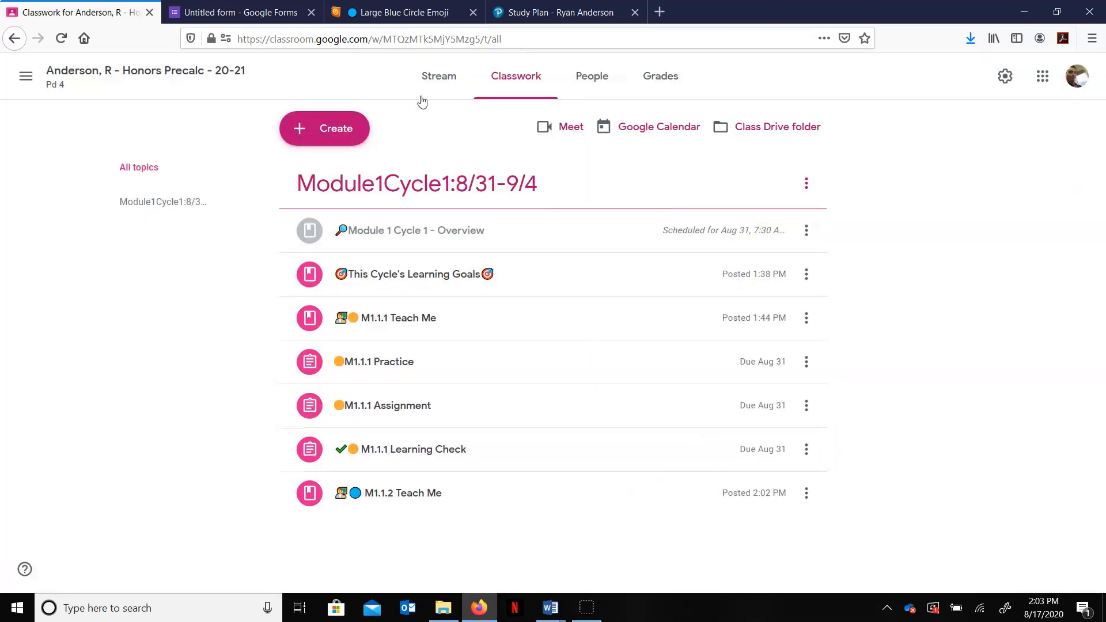
Step: Reuse the August 31st announcement from this class as a new stream announcement
click(440, 89)
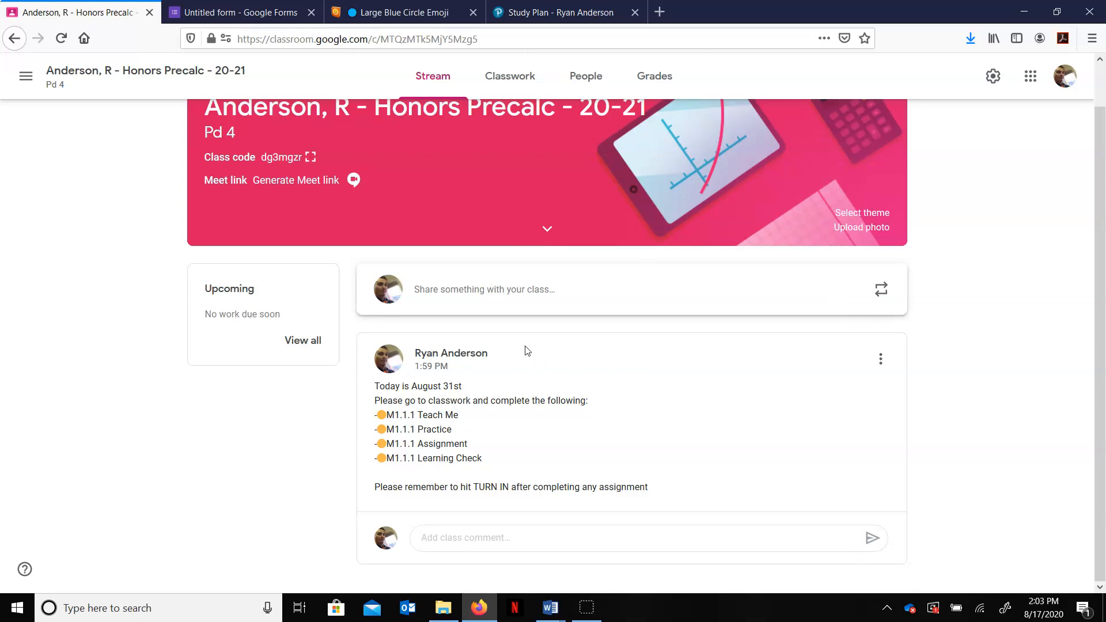
click(887, 295)
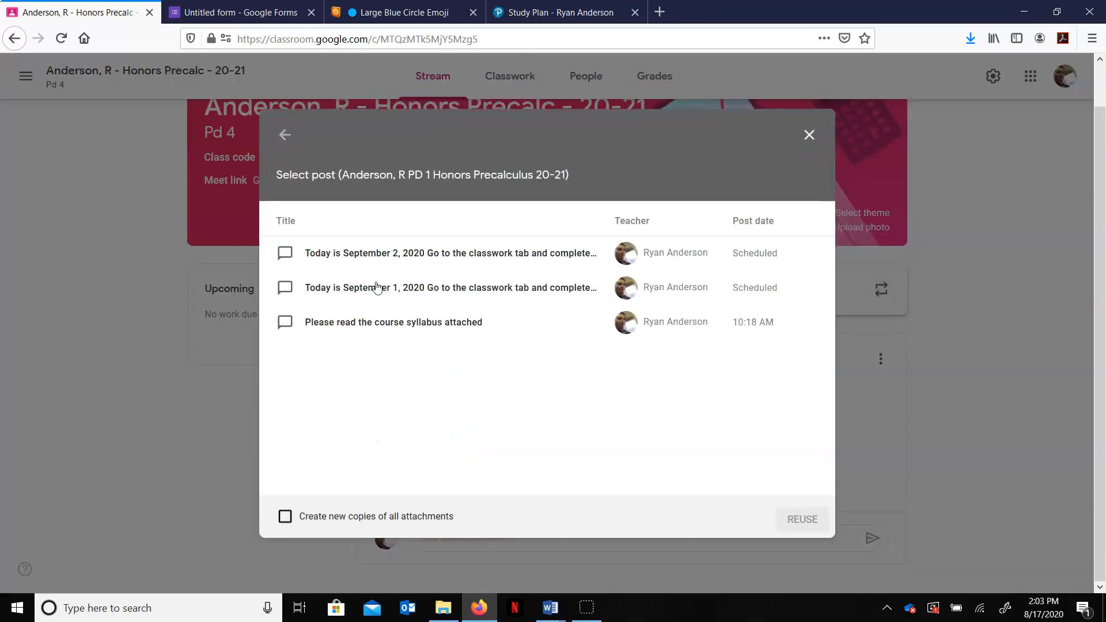
click(285, 137)
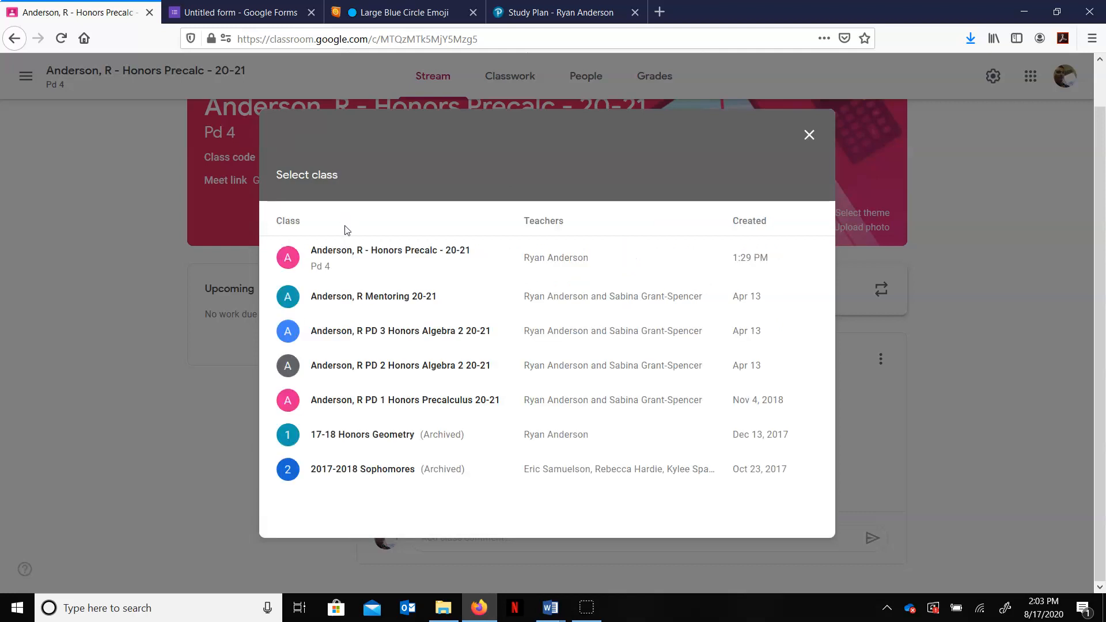
click(358, 250)
click(300, 253)
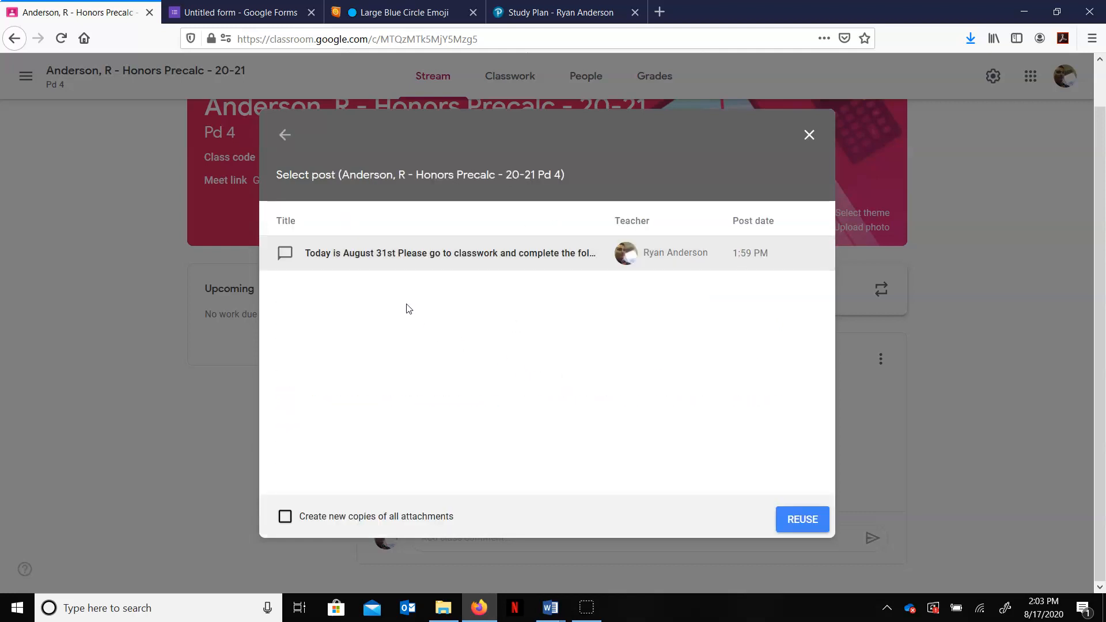
click(810, 525)
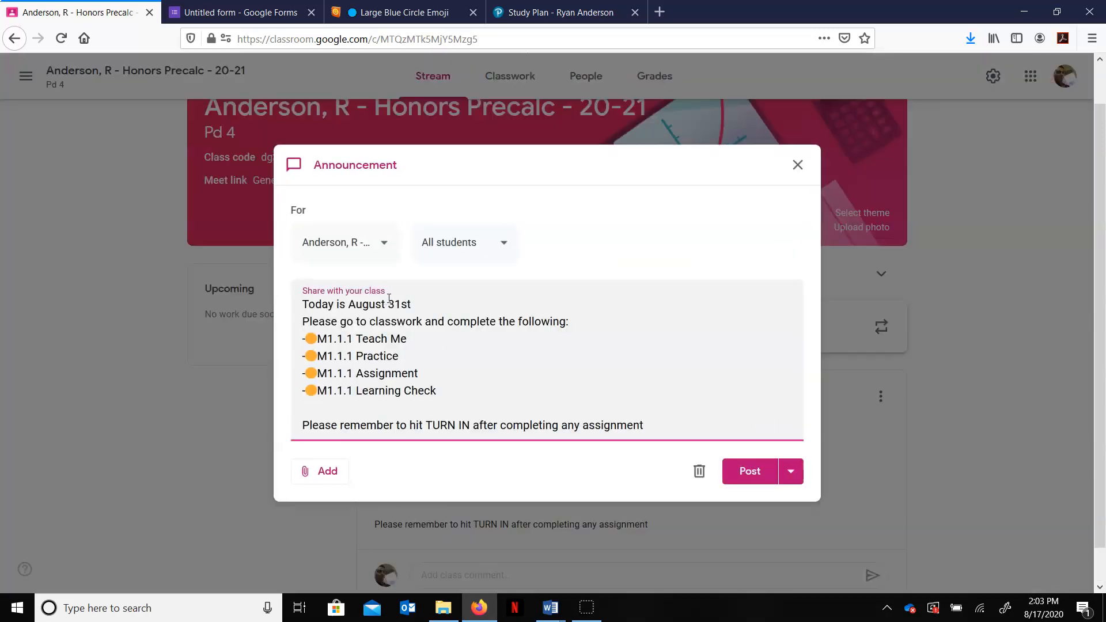
Step: Change the announcement's date line to 'Today is September 1st'
drag(348, 304, 401, 304)
text(Septe)
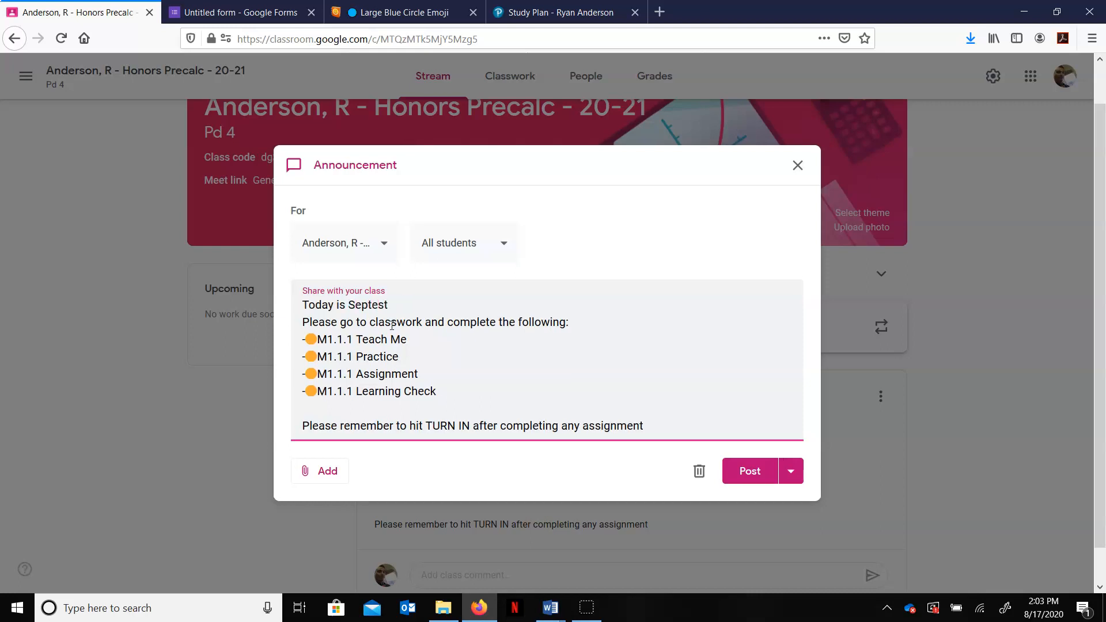
text(mber 1)
Step: Change the lesson number on all four task lines from M1.1.1 to M1.1.2
double_click(349, 339)
text(2)
double_click(349, 356)
click(350, 357)
double_click(350, 357)
click(352, 358)
key(shift+Left)
text(2)
key(Down)
key(shift+Left)
text(2)
key(Down)
key(shift+Left)
text(2)
Step: Replace the orange circle on each of the four task lines with the pasted blue circle emoji
double_click(311, 340)
text(🔵)
double_click(314, 358)
text(🔵)
double_click(312, 375)
text(🔵)
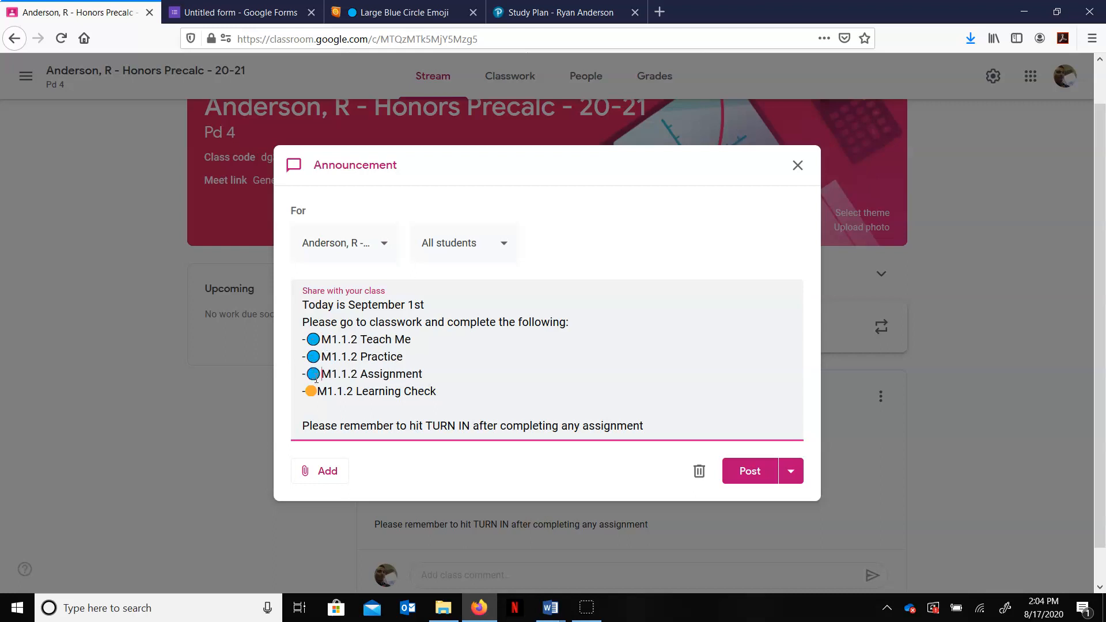
double_click(312, 391)
text(🔵)
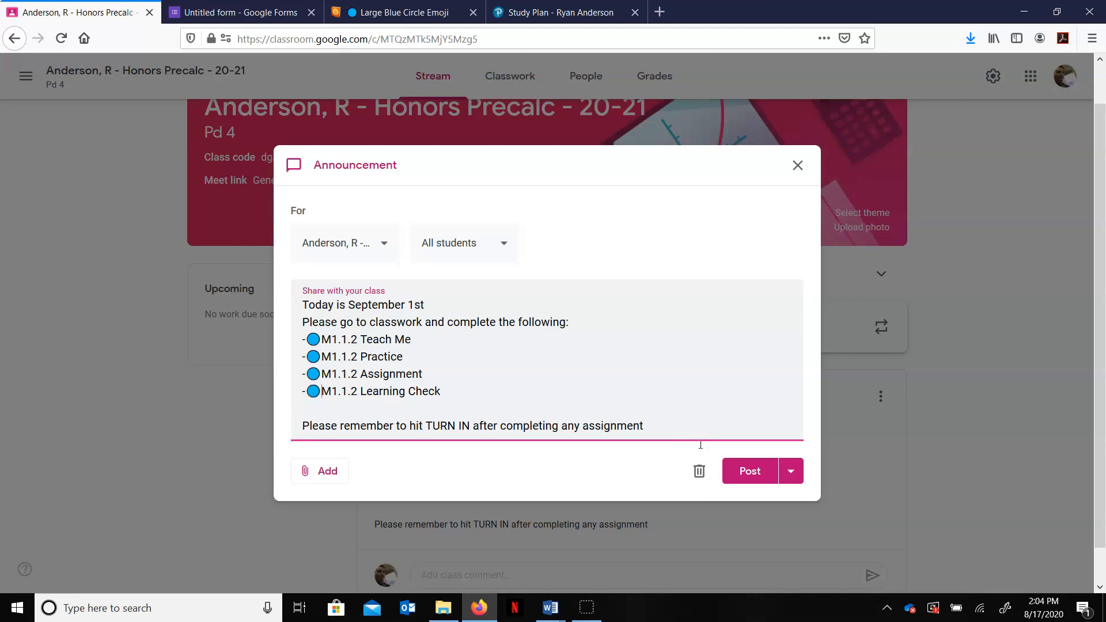
Step: Schedule the announcement for Sep 1, 2020 at 7:30 AM
click(792, 472)
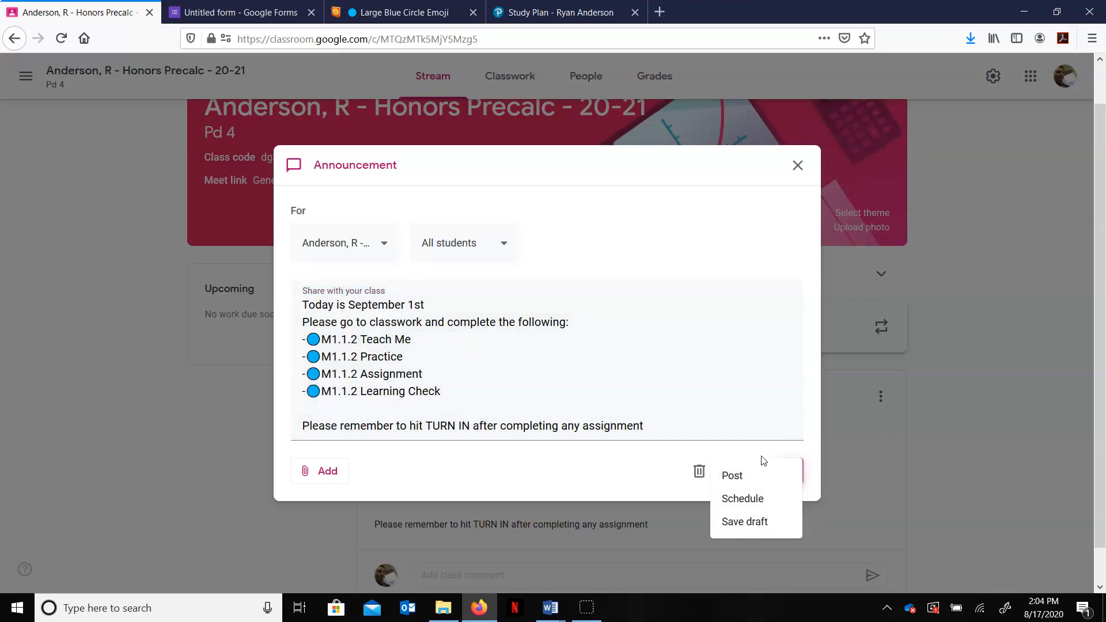
click(735, 502)
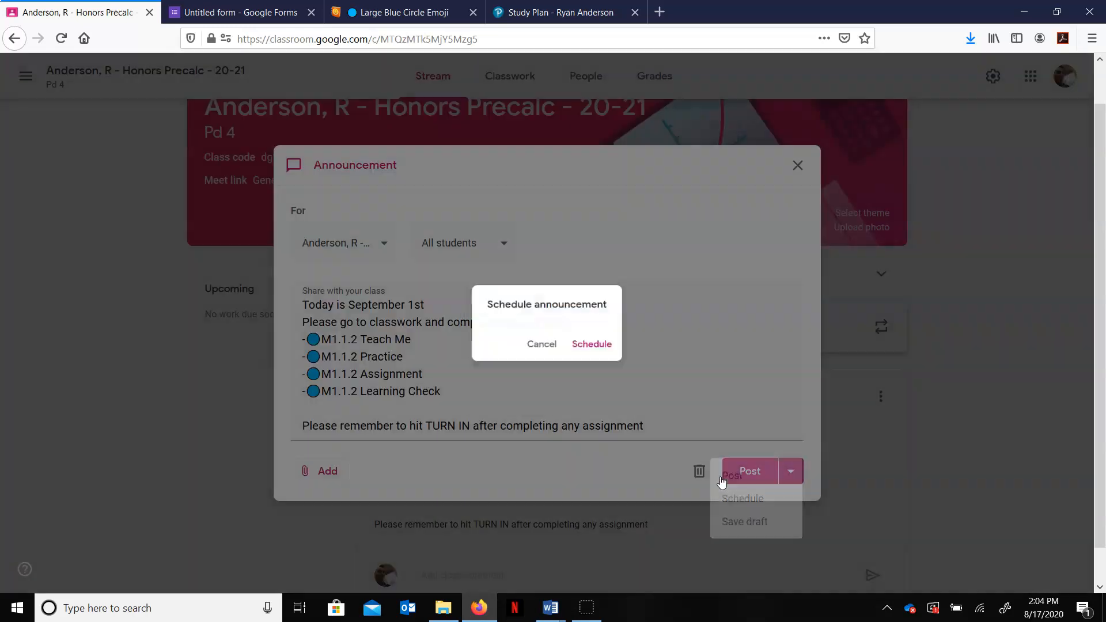
click(601, 295)
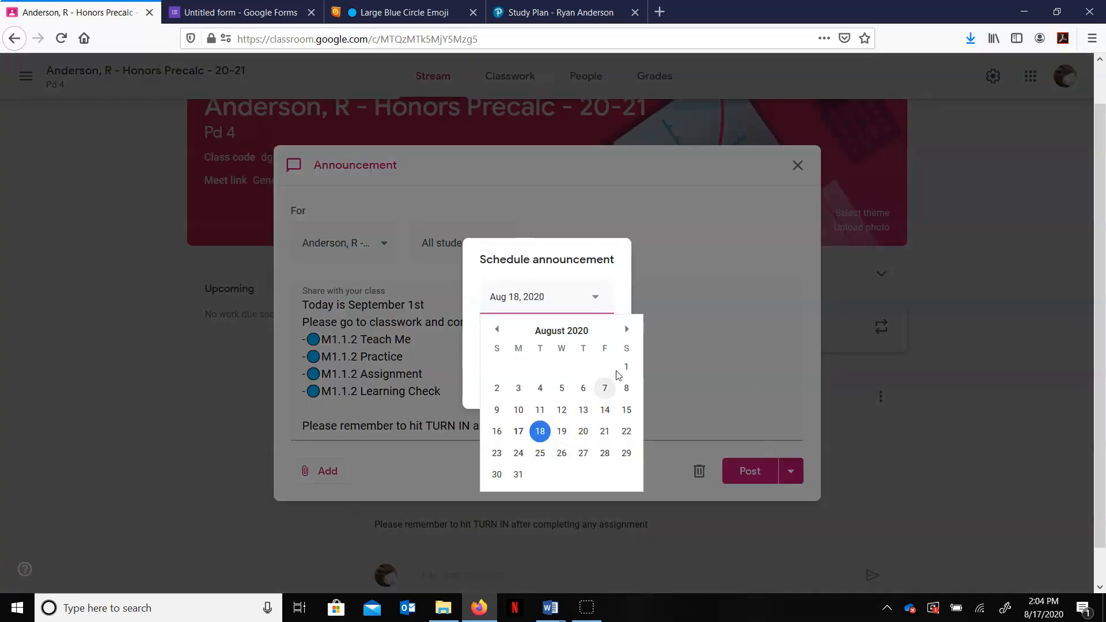
click(627, 329)
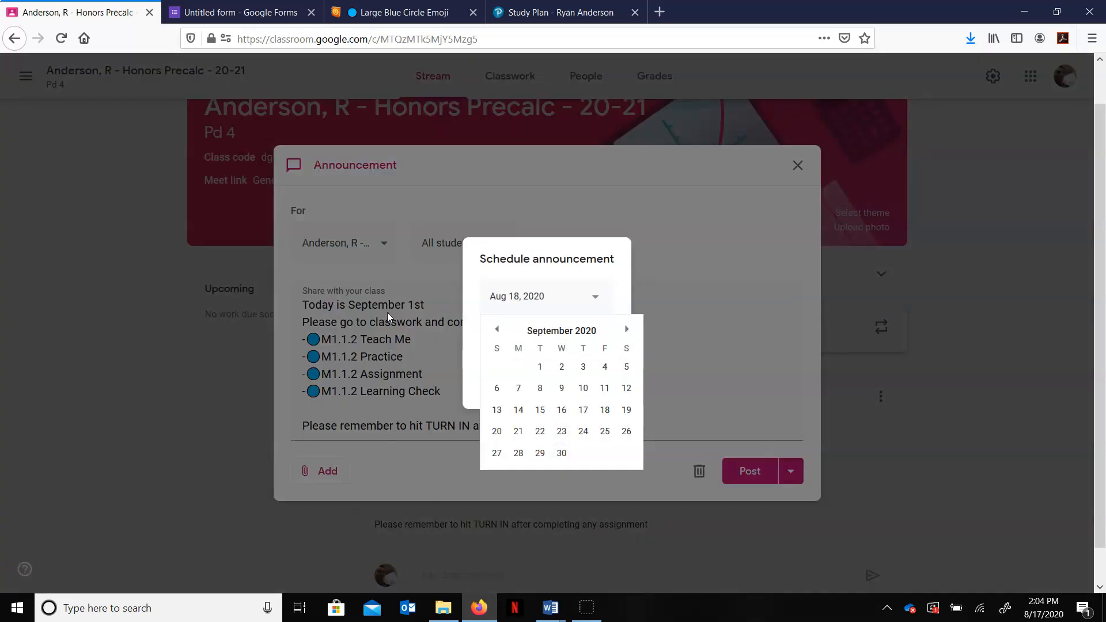
click(542, 367)
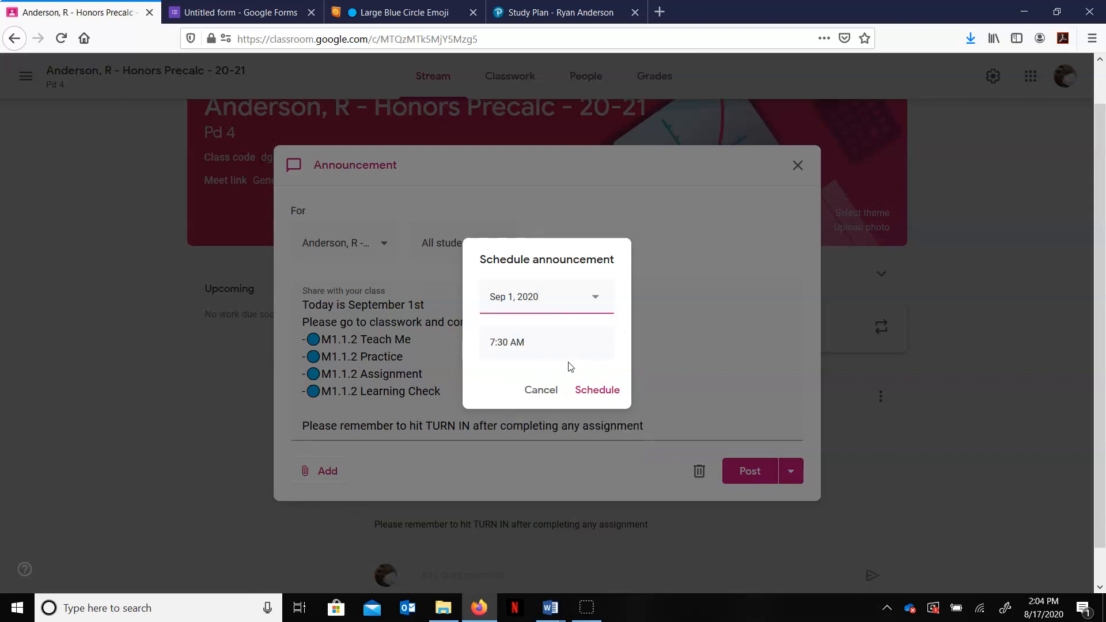
click(597, 390)
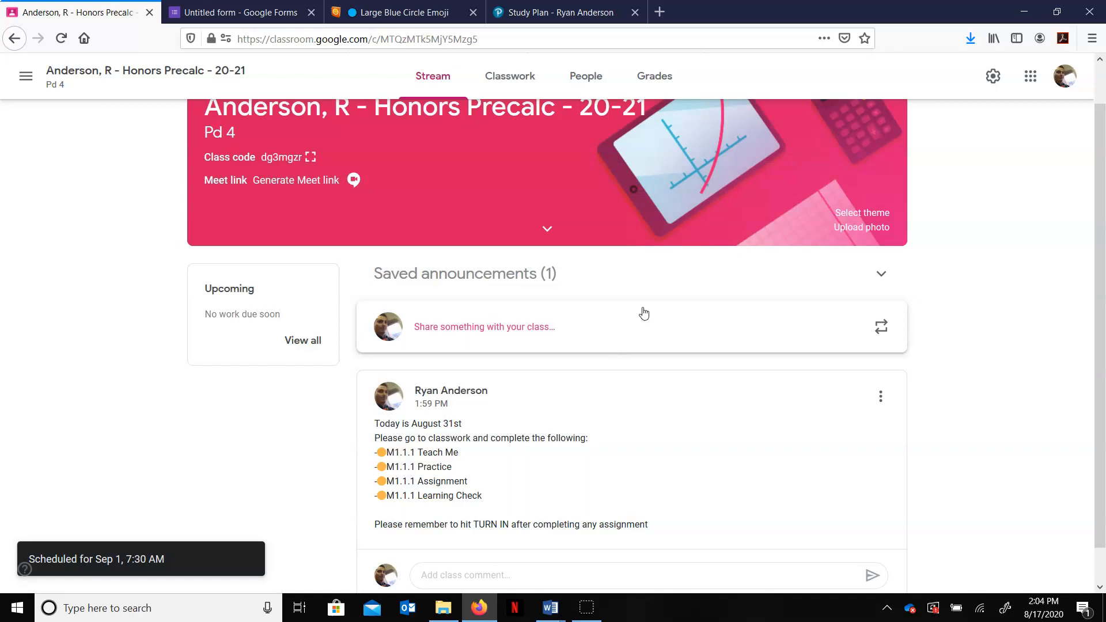
Step: Expand the saved announcements list to review the scheduled post
scroll(623, 450, down, 1)
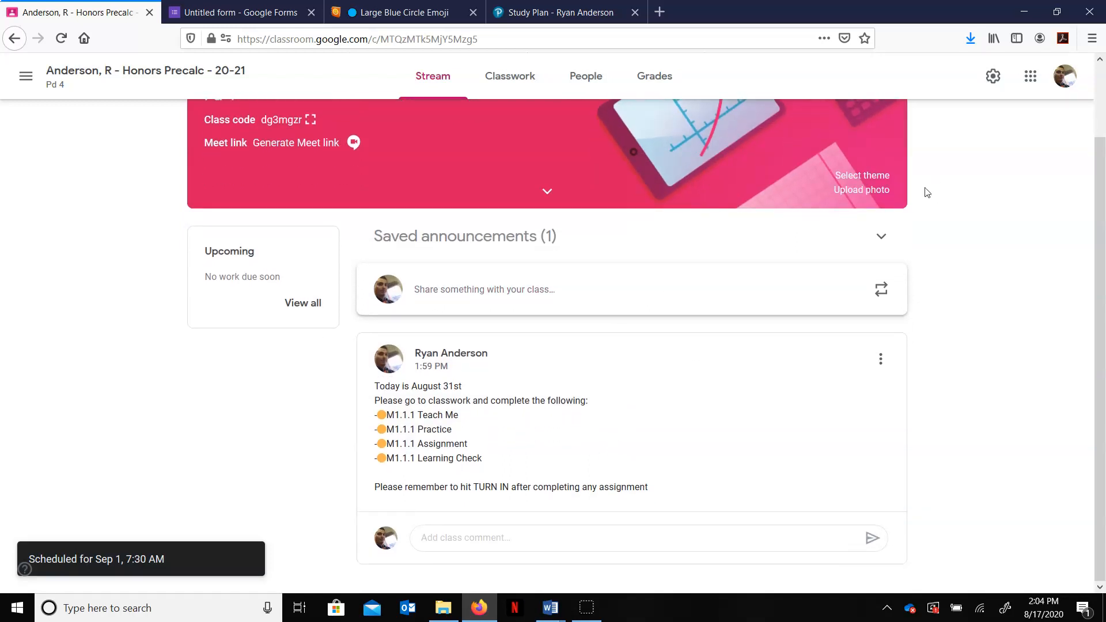
click(881, 237)
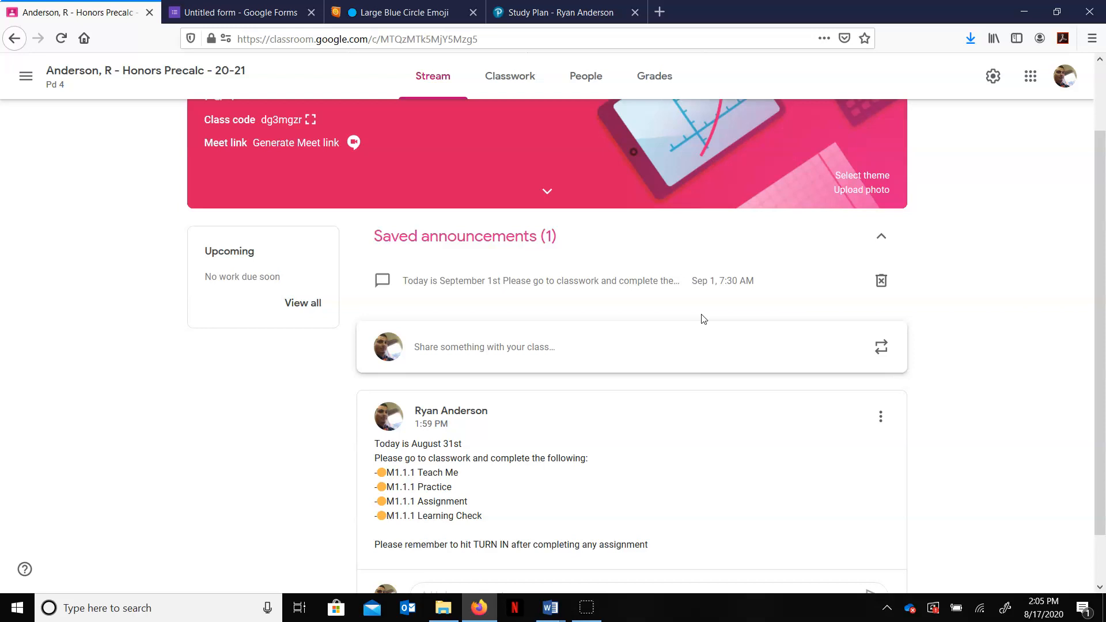
scroll(426, 217, up, 3)
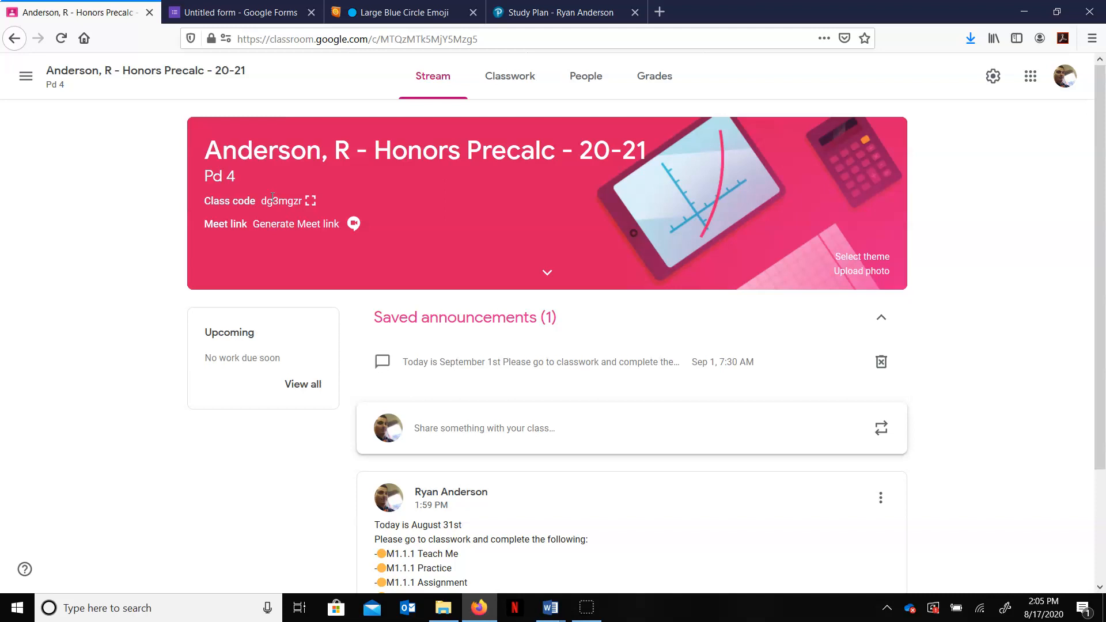
Step: Open the class roster, search and add two students to an invitation by name, then cancel the invitation
click(585, 80)
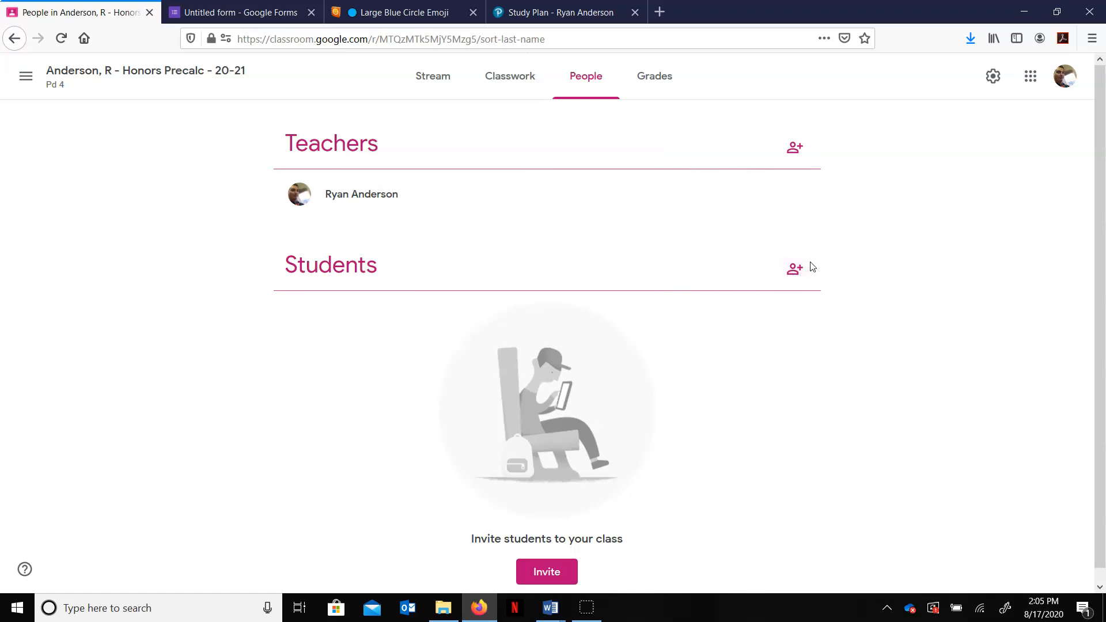
click(796, 268)
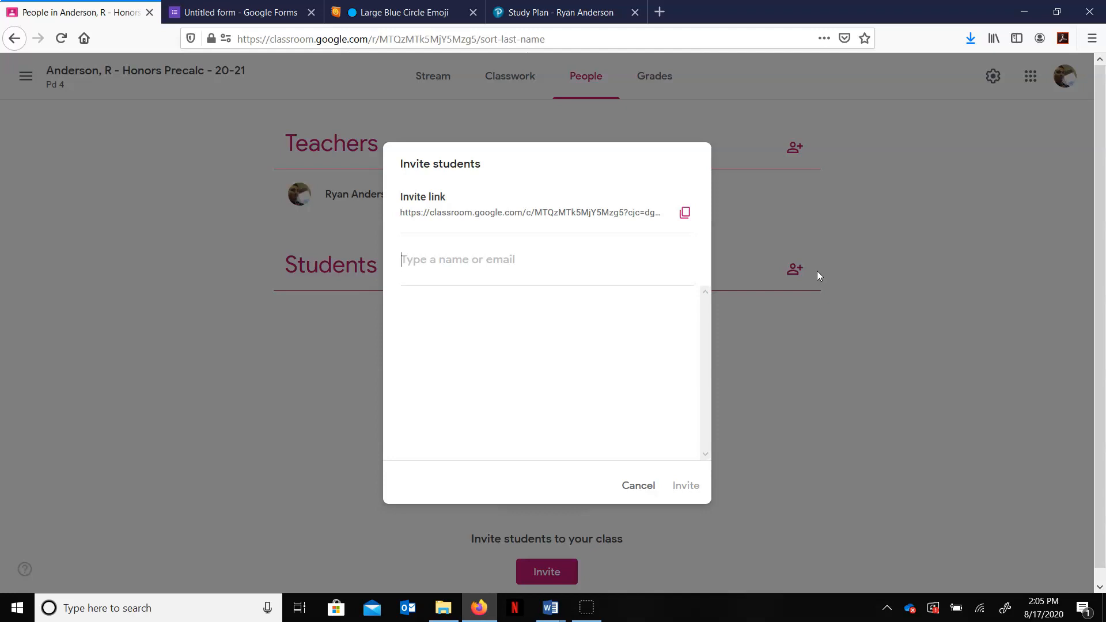
text(spang)
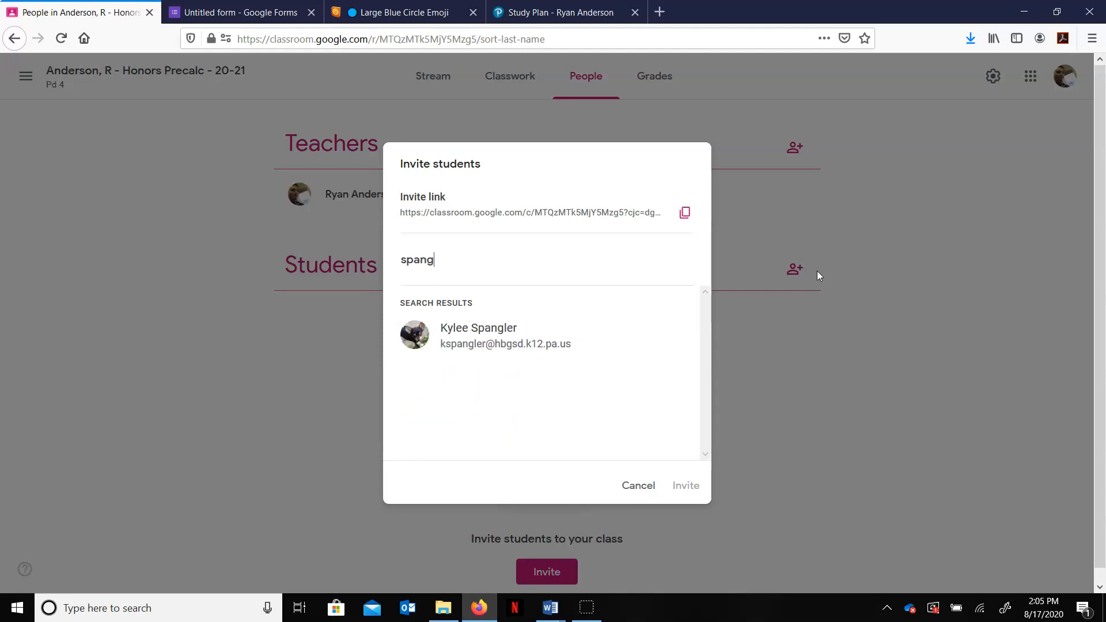
click(503, 337)
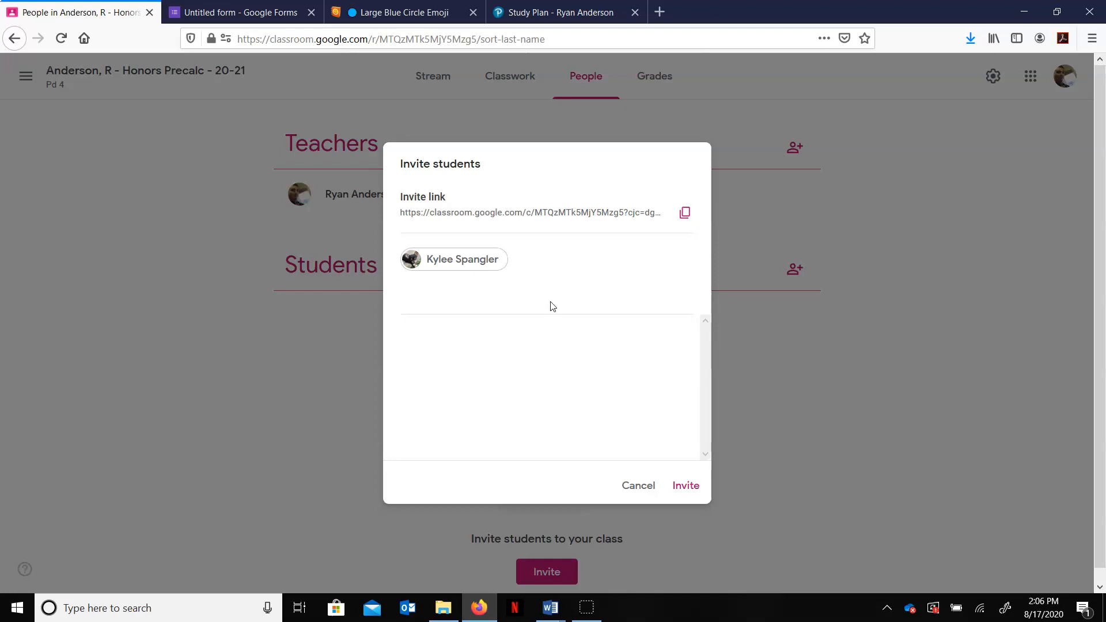
text(macin)
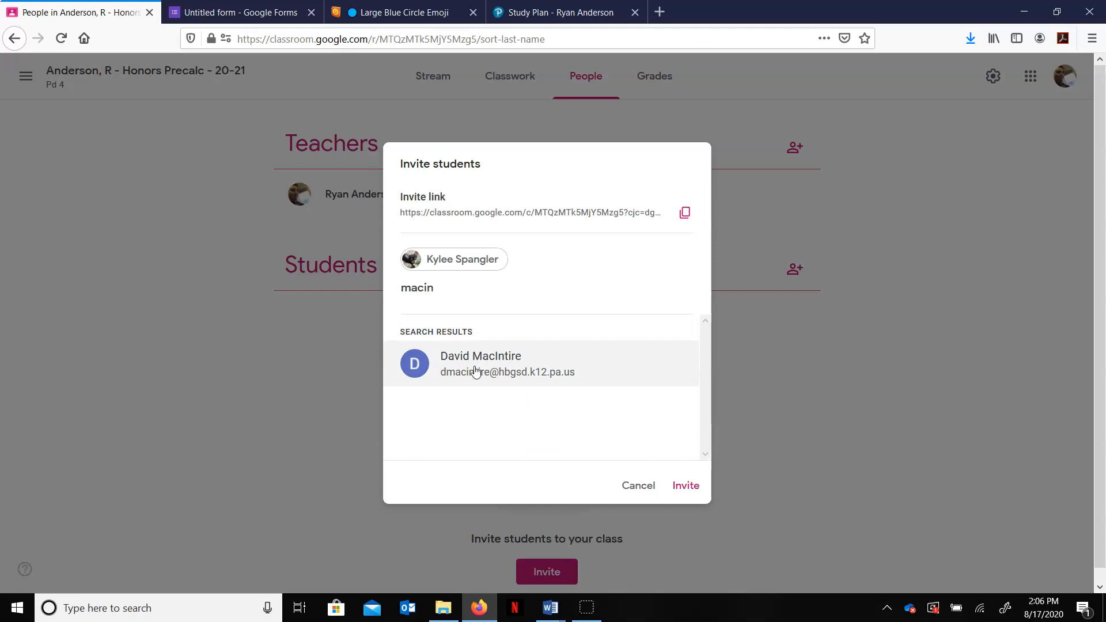
click(552, 373)
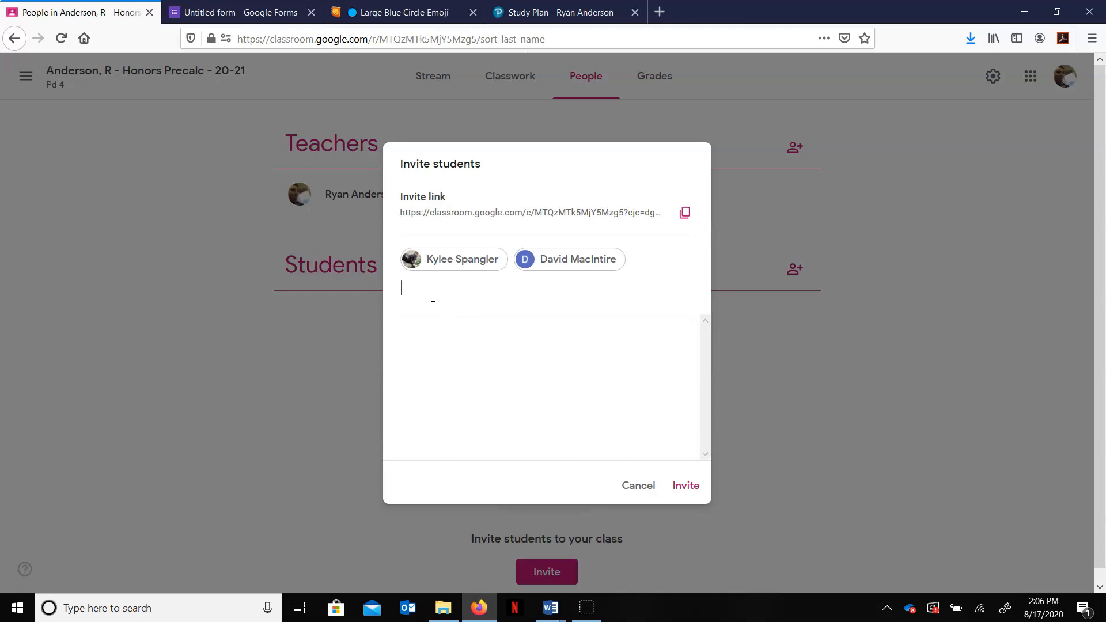
click(635, 483)
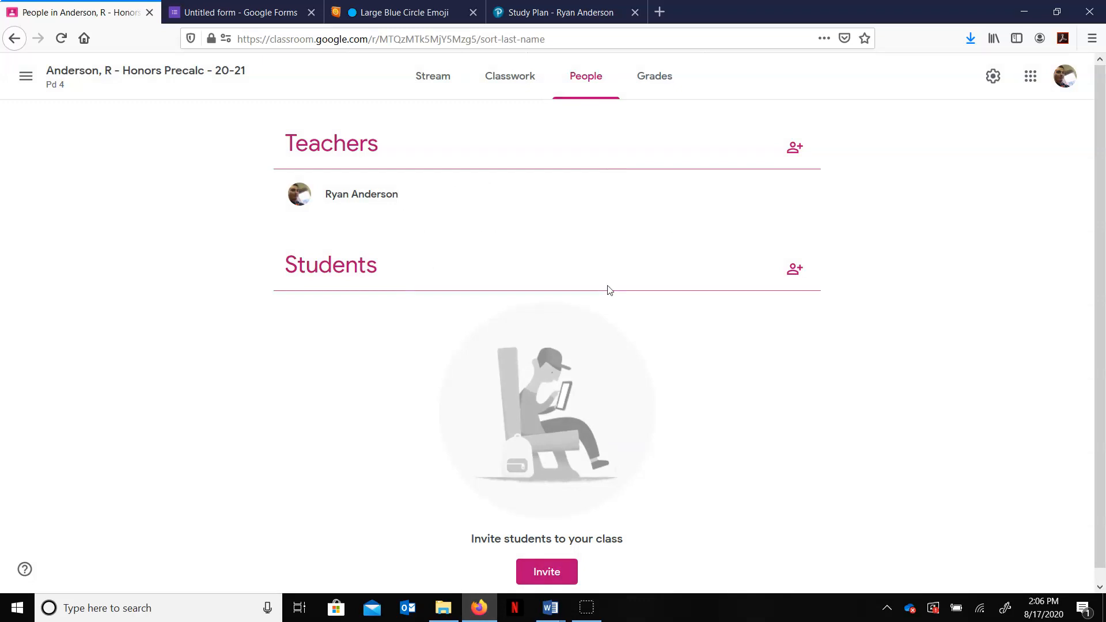
Step: Open the class's Grades page to view it
click(661, 80)
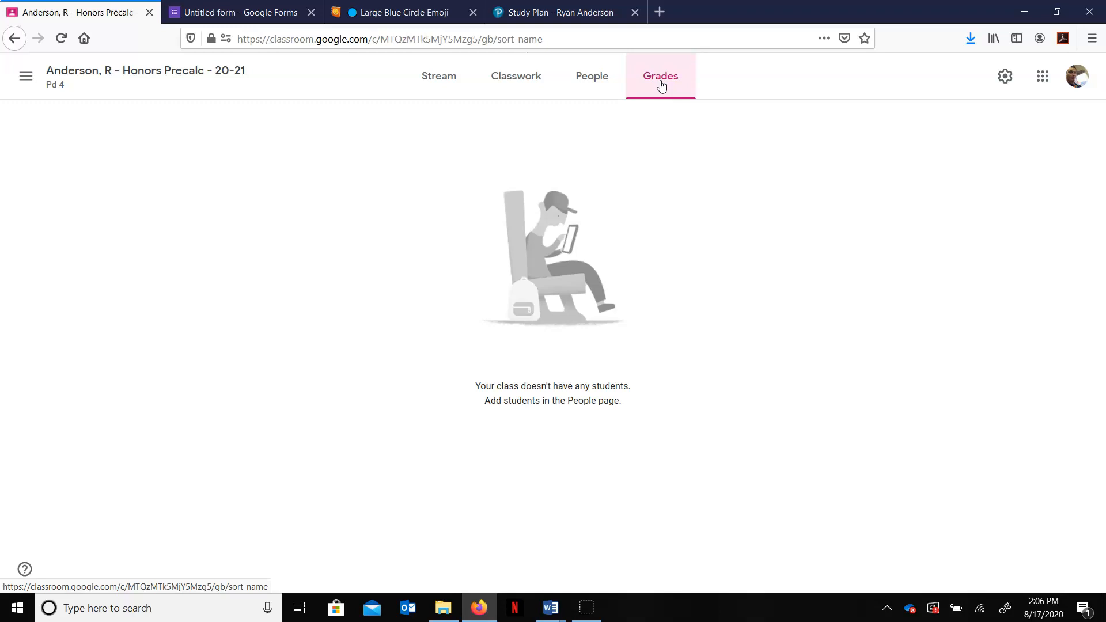
click(661, 80)
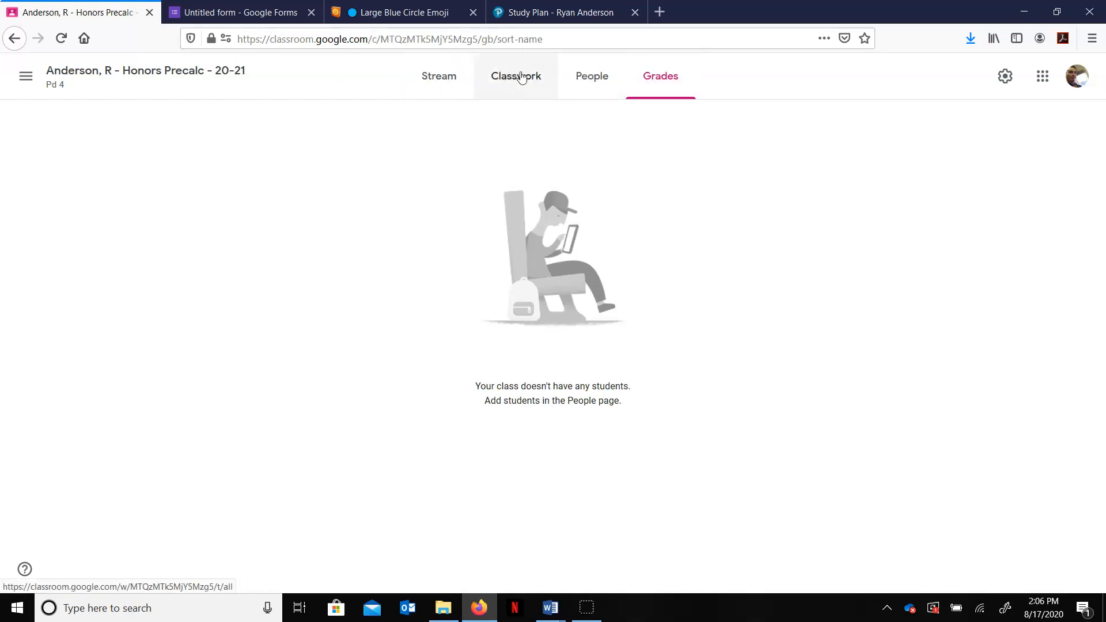